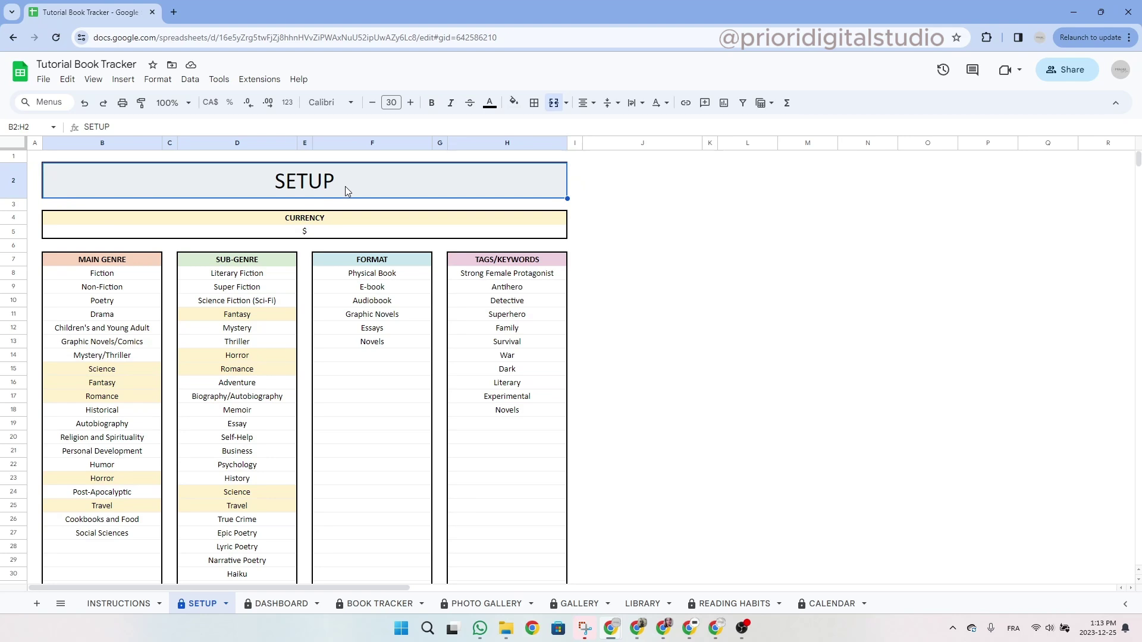
Try to edit the protected SETUP title and dismiss the edit warning.
double_click(345, 187)
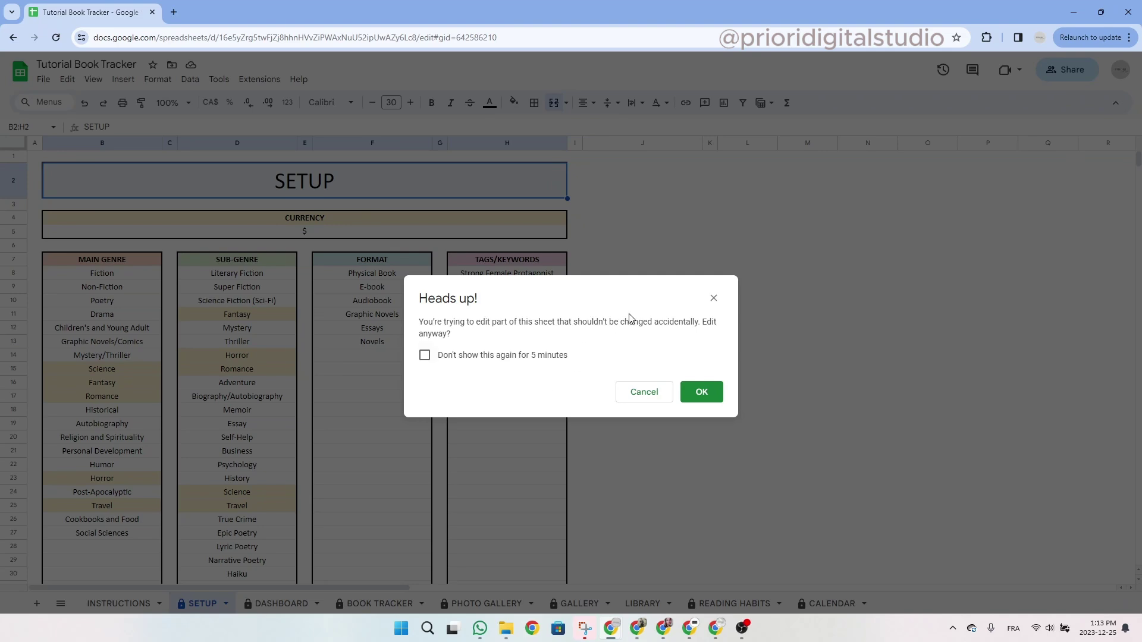
click(712, 298)
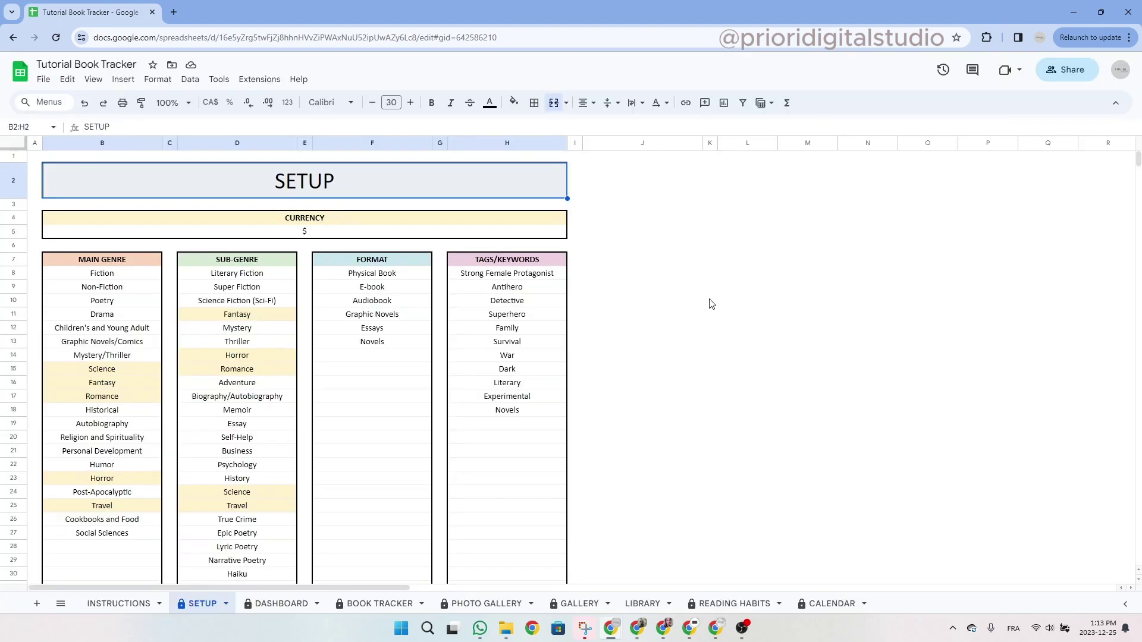
click(388, 327)
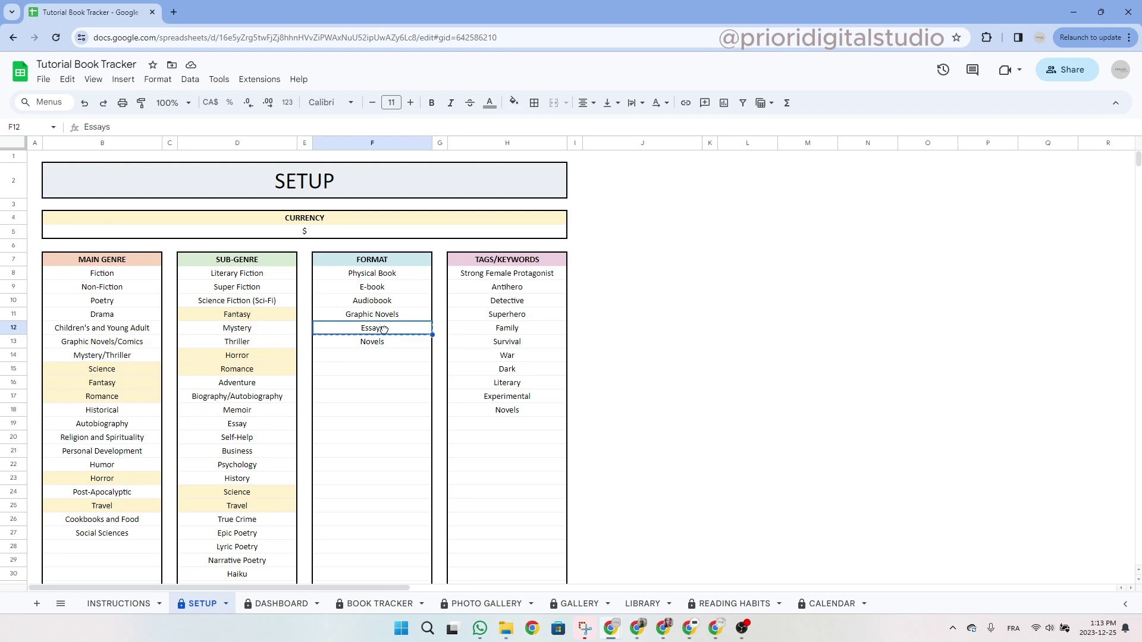
mouse_move(384, 322)
mouse_down()
mouse_move(385, 396)
mouse_move(385, 342)
mouse_up()
key(ctrl+c)
click(378, 356)
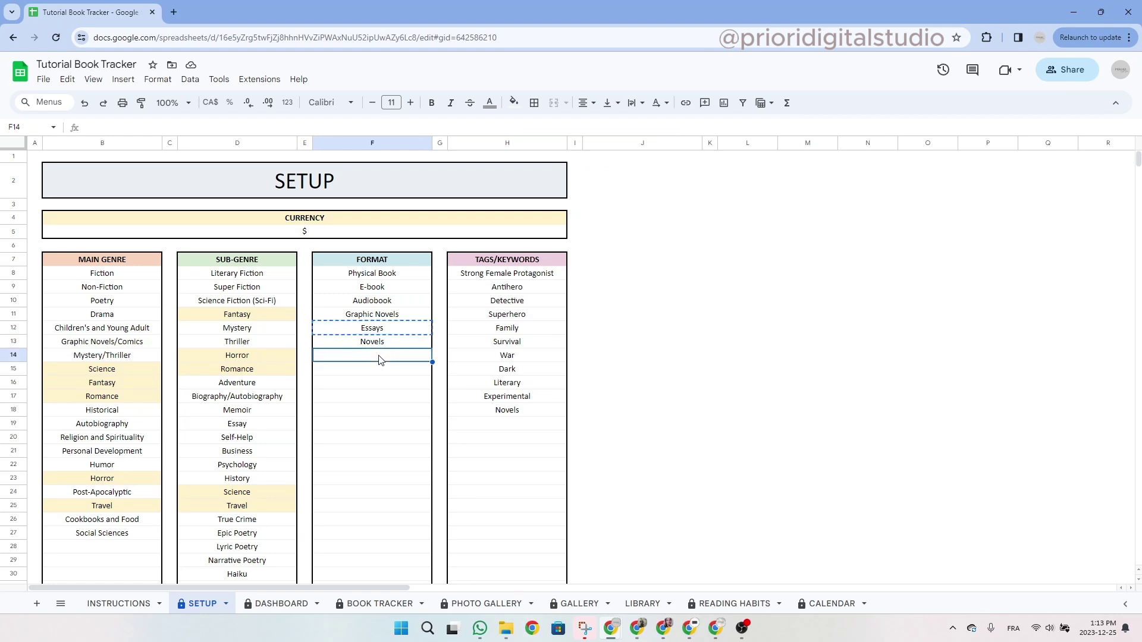
key(Escape)
Examine the currency setting and the MAIN GENRE, SUB-GENRE, FORMAT and TAGS/KEYWORDS lists on the SETUP sheet.
click(290, 192)
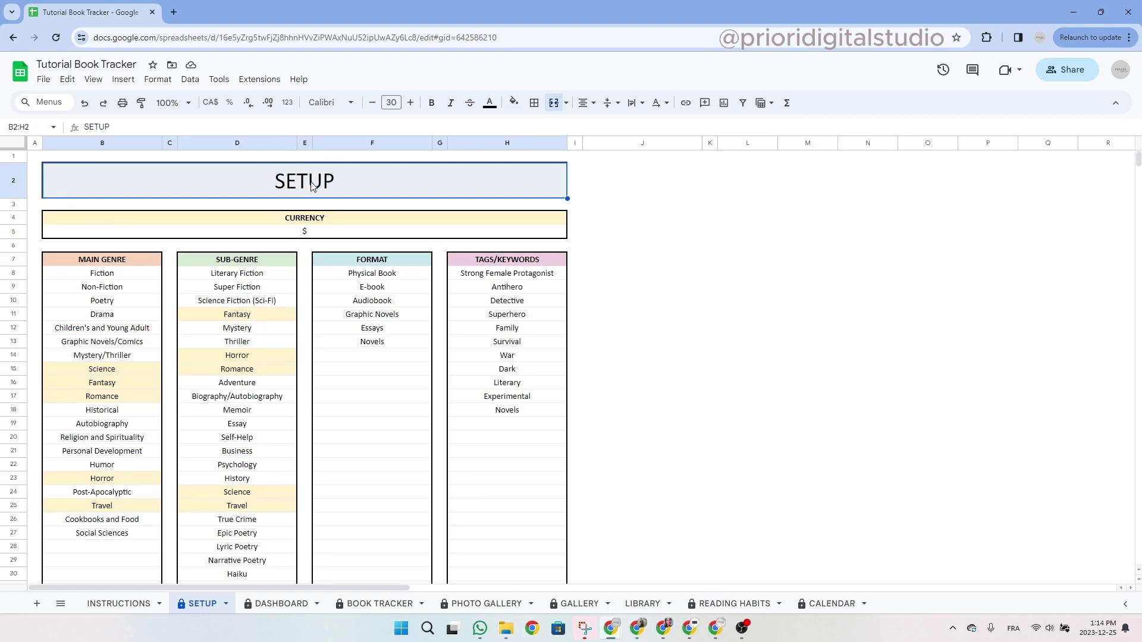
drag(309, 219, 309, 234)
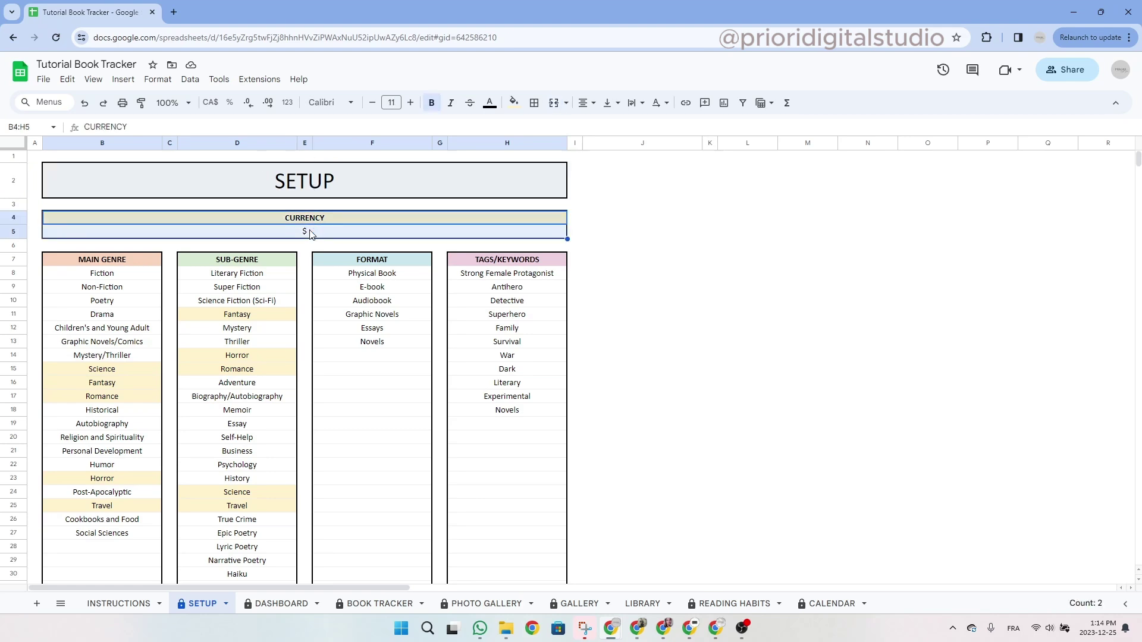
click(315, 237)
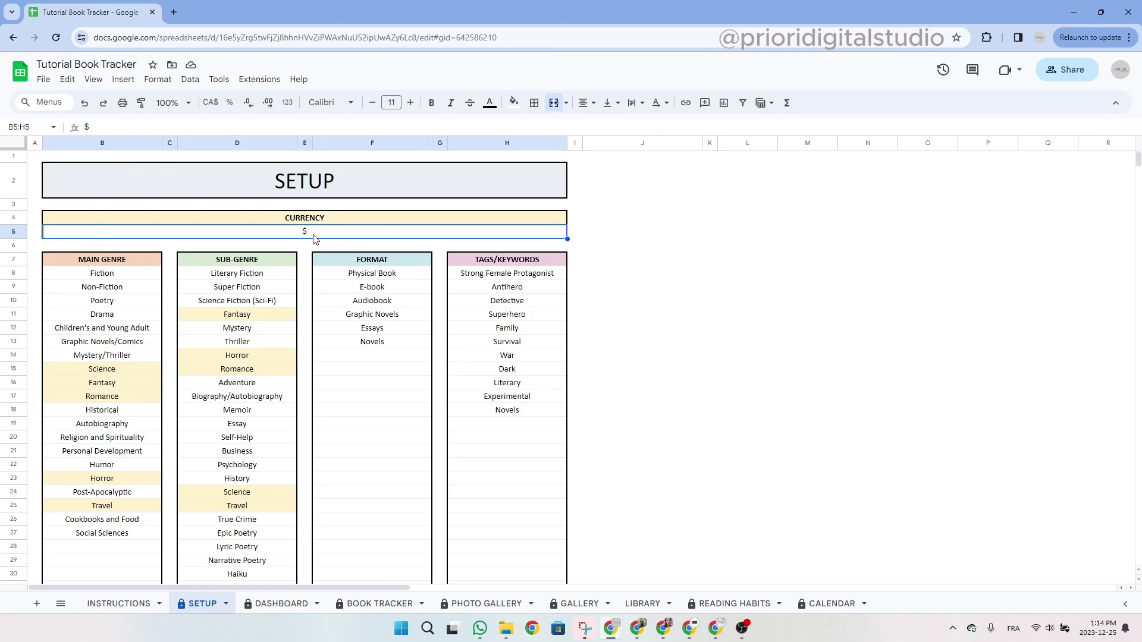
drag(122, 263, 149, 369)
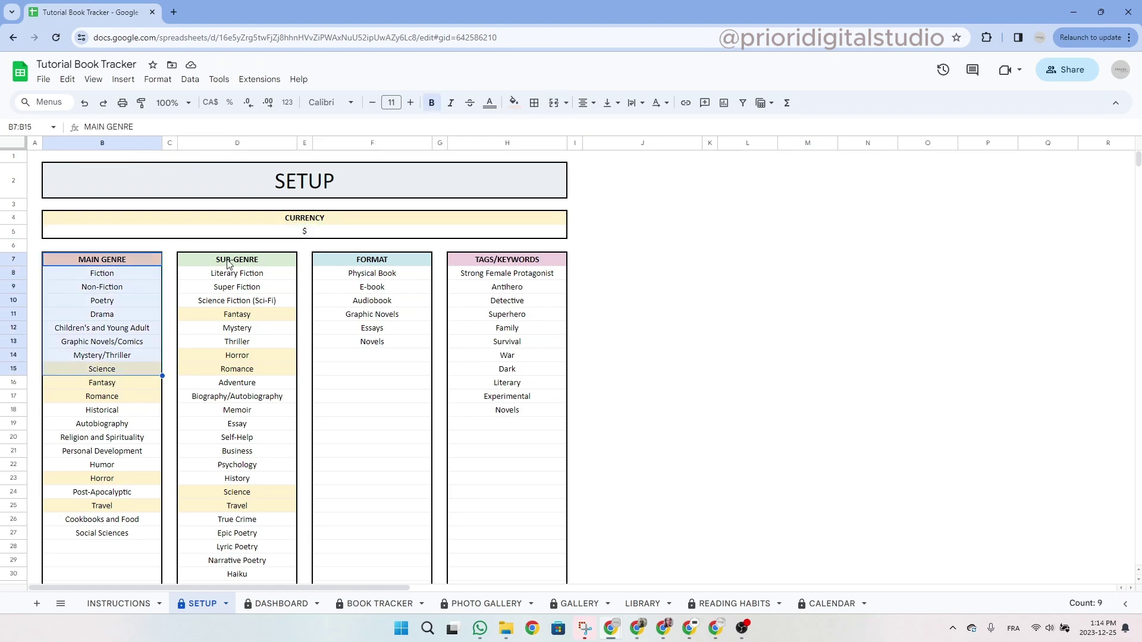
drag(229, 265, 237, 369)
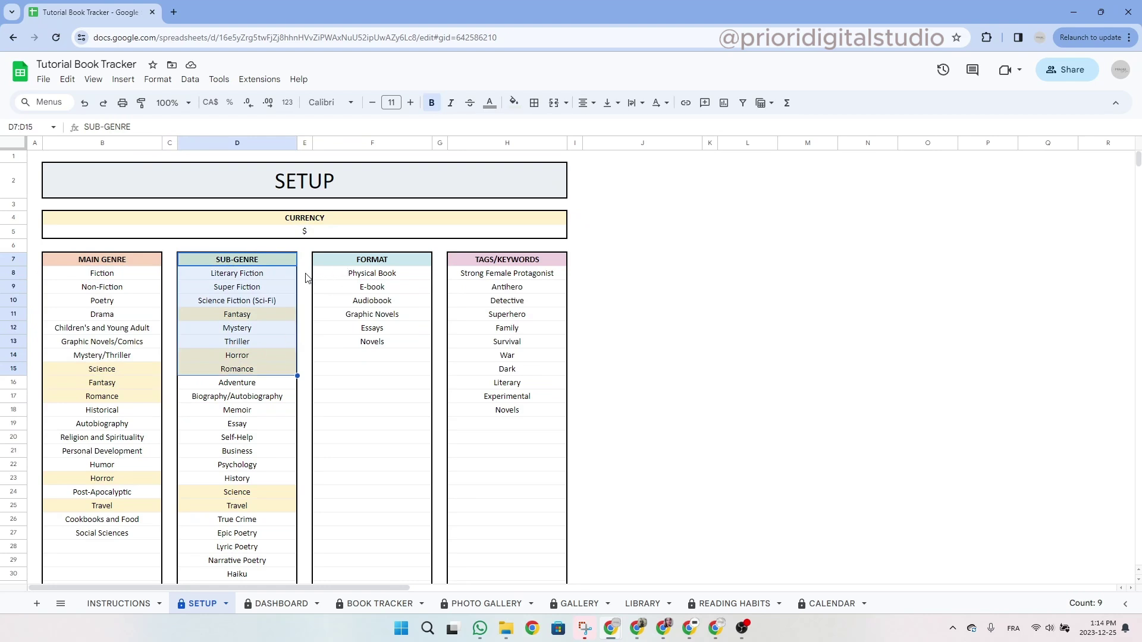
drag(360, 261, 369, 336)
drag(496, 262, 487, 355)
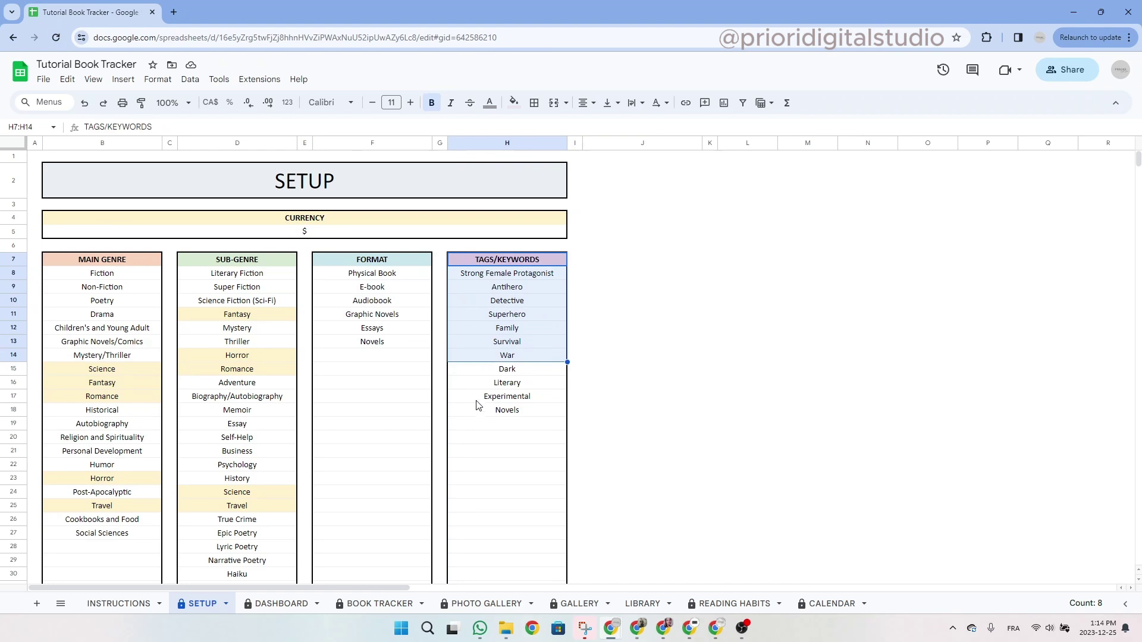
click(115, 547)
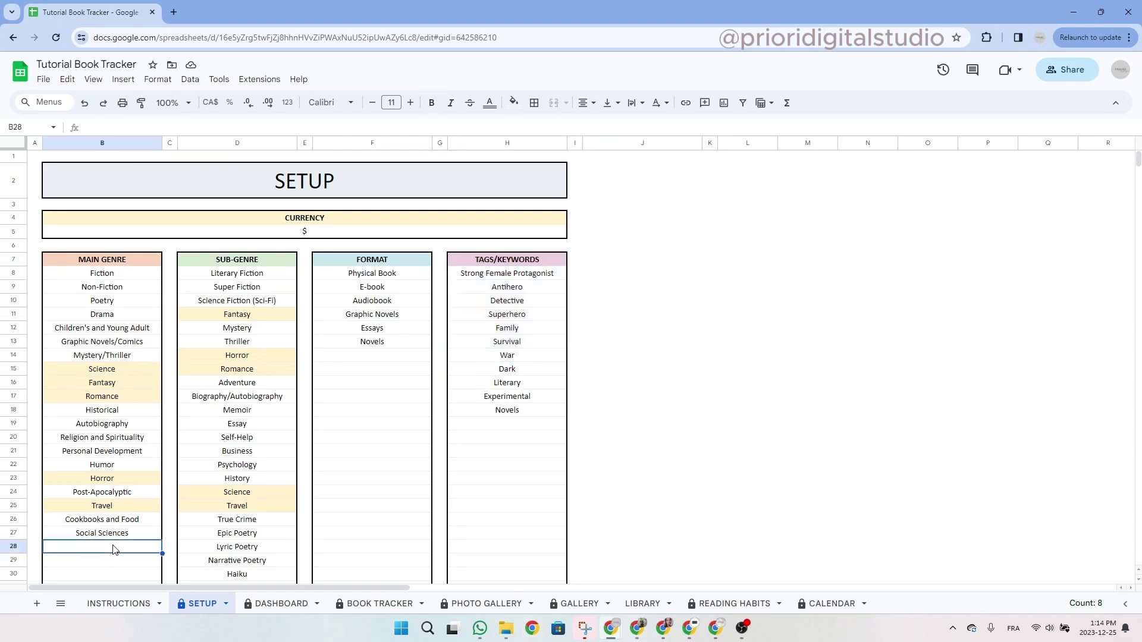
click(105, 273)
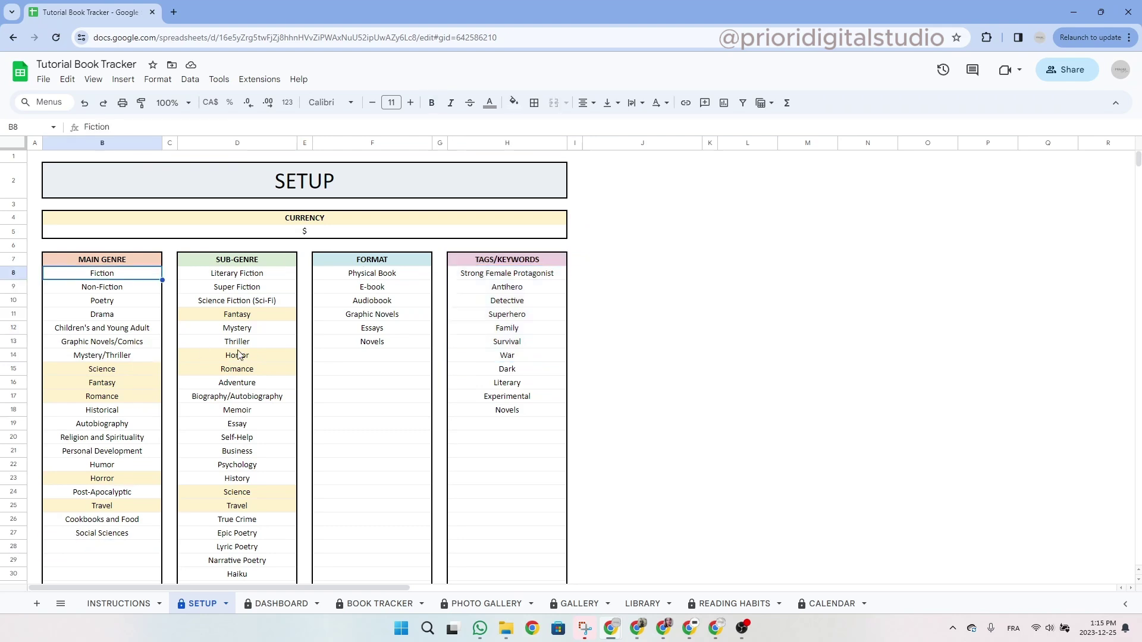
click(138, 262)
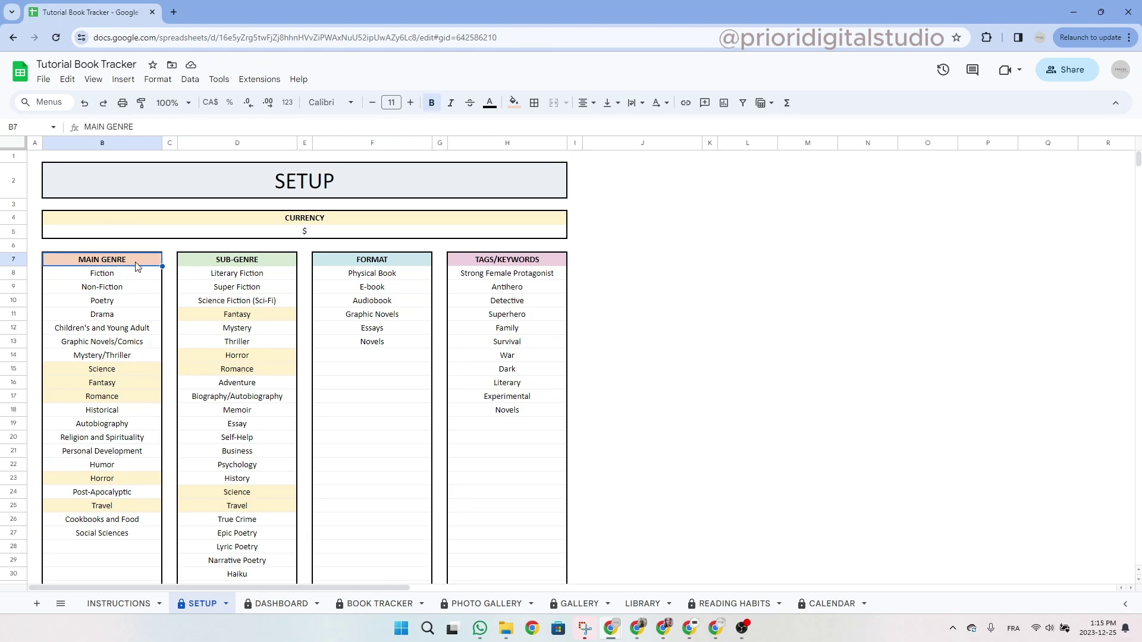
click(365, 266)
click(513, 262)
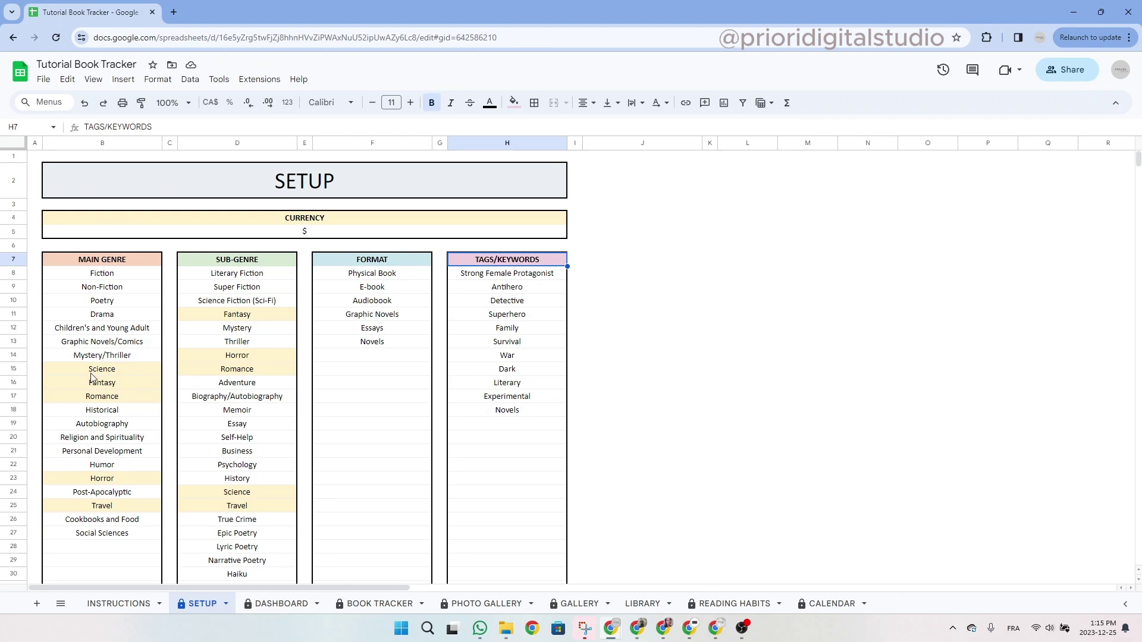
Compare the highlighted Science, Fantasy, Romance and Horror entries between the MAIN GENRE and SUB-GENRE lists.
drag(95, 370, 94, 398)
click(208, 315)
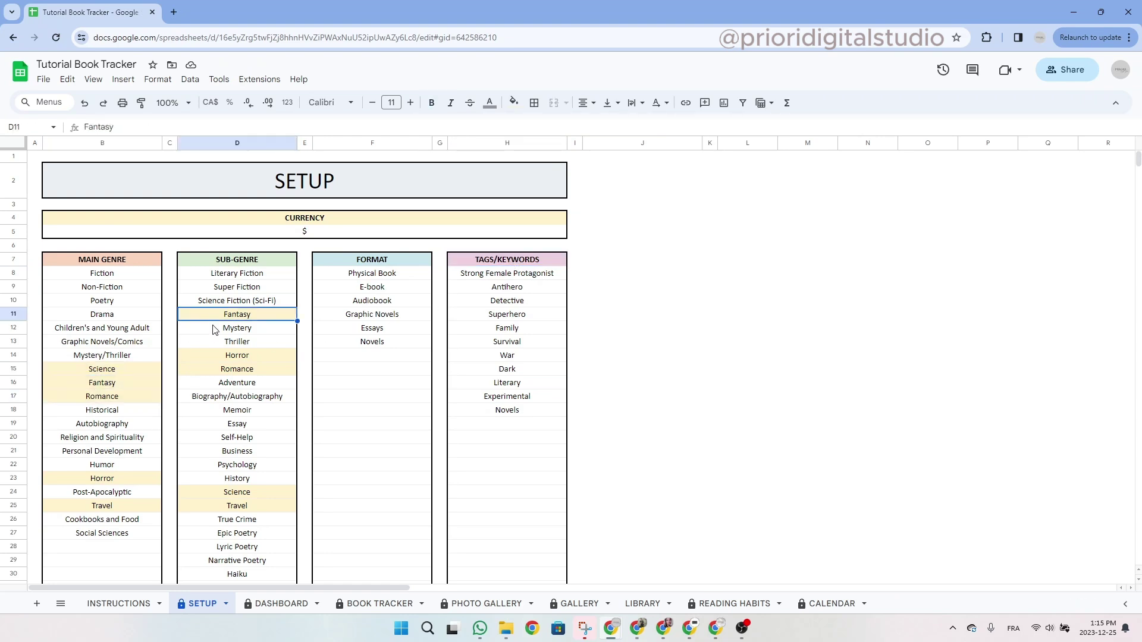
click(217, 360)
click(218, 374)
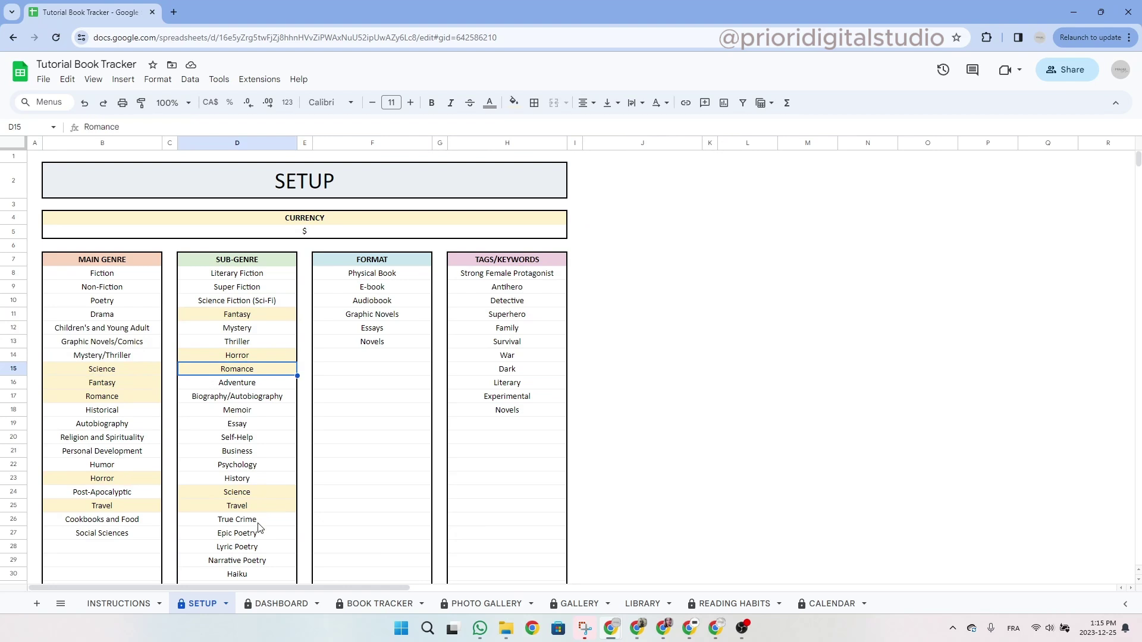
click(115, 399)
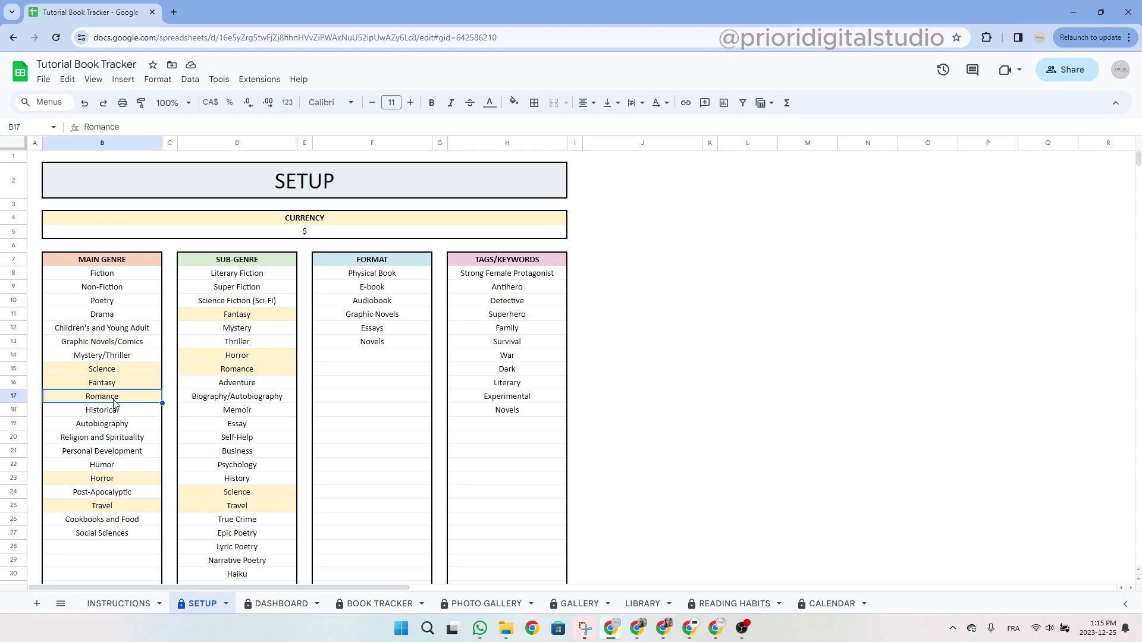
click(225, 372)
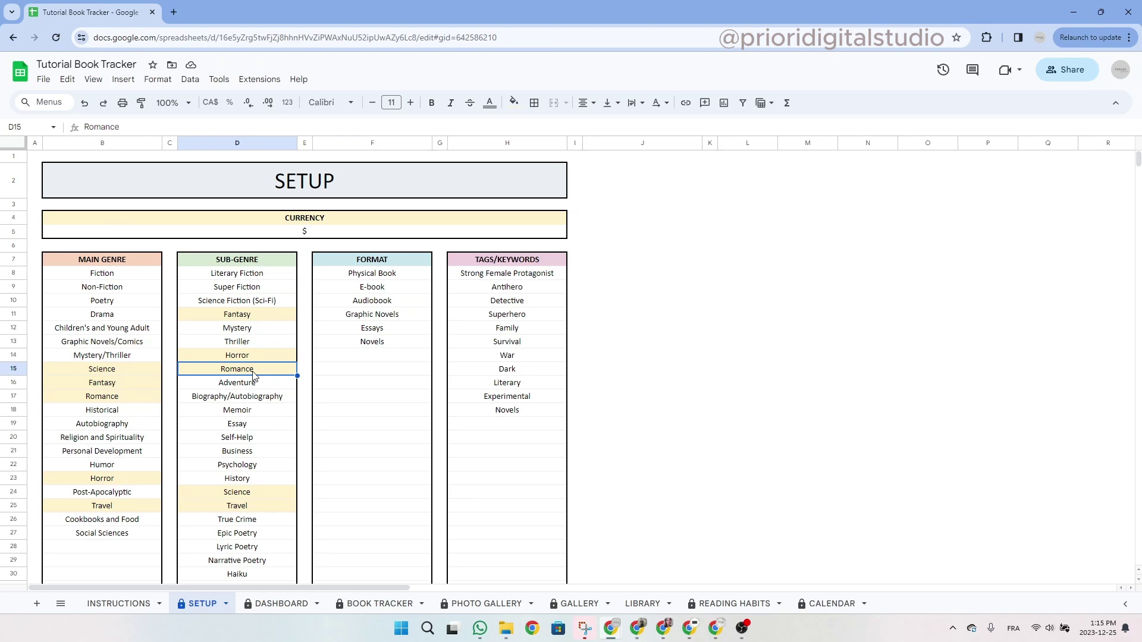
click(464, 184)
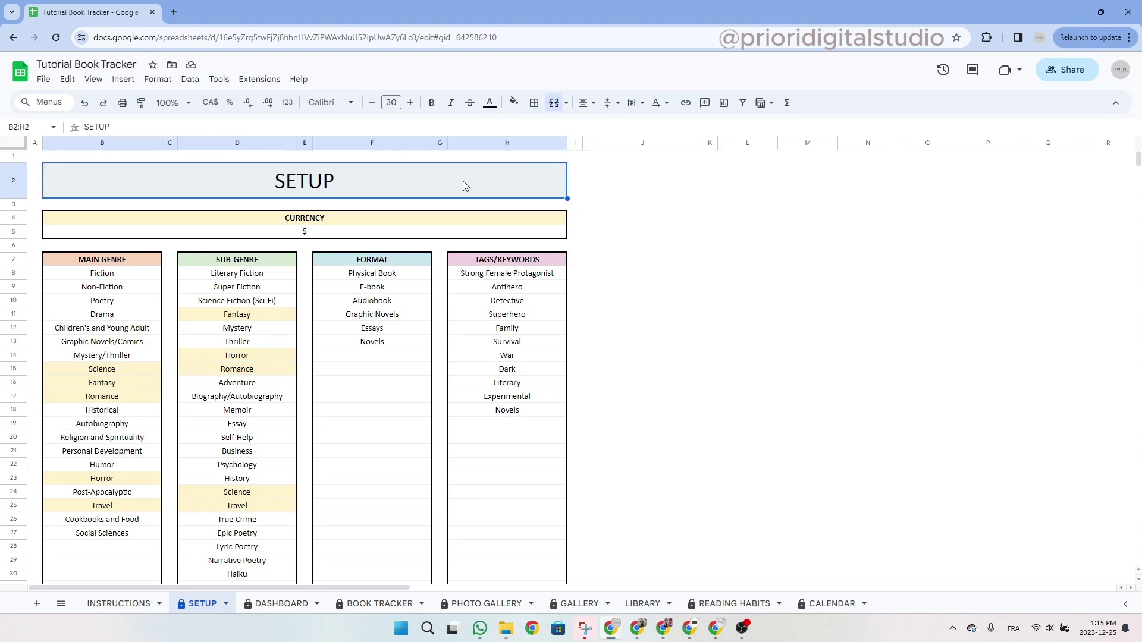
Add a duplicate War entry in cell H19 of the TAGS/KEYWORDS list and delete it again.
click(503, 262)
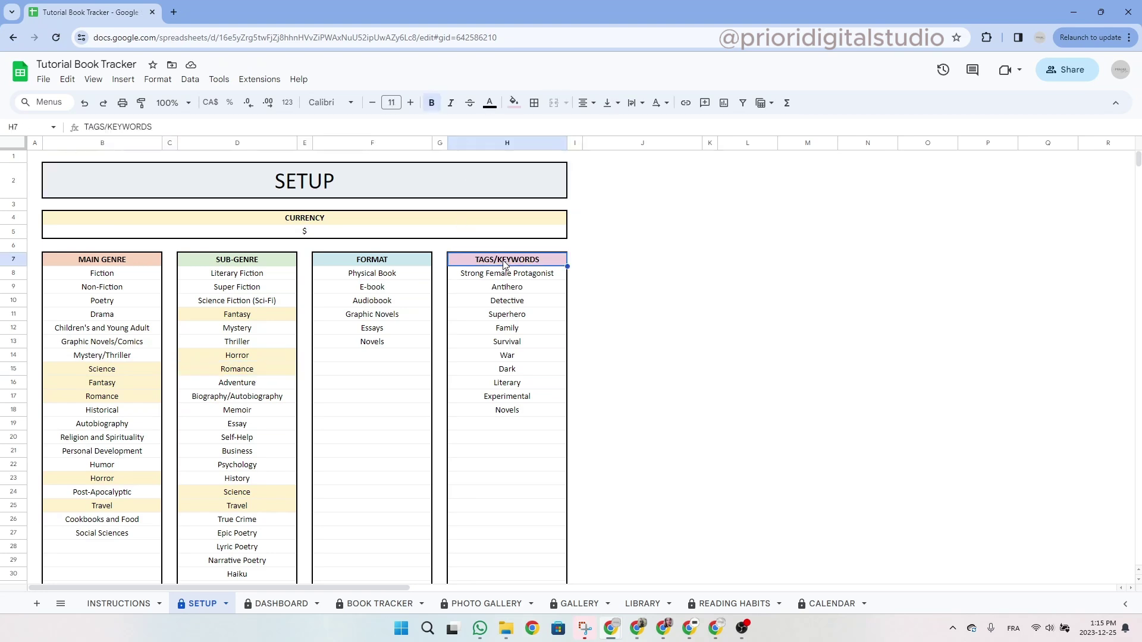
click(508, 426)
text(War)
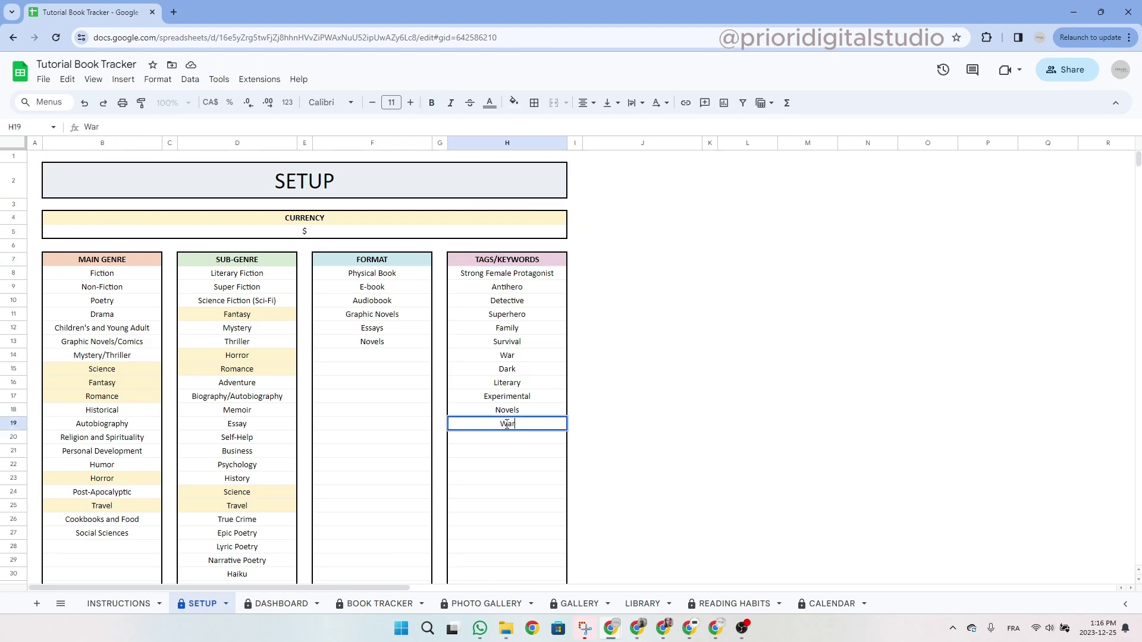
key(Return)
click(508, 426)
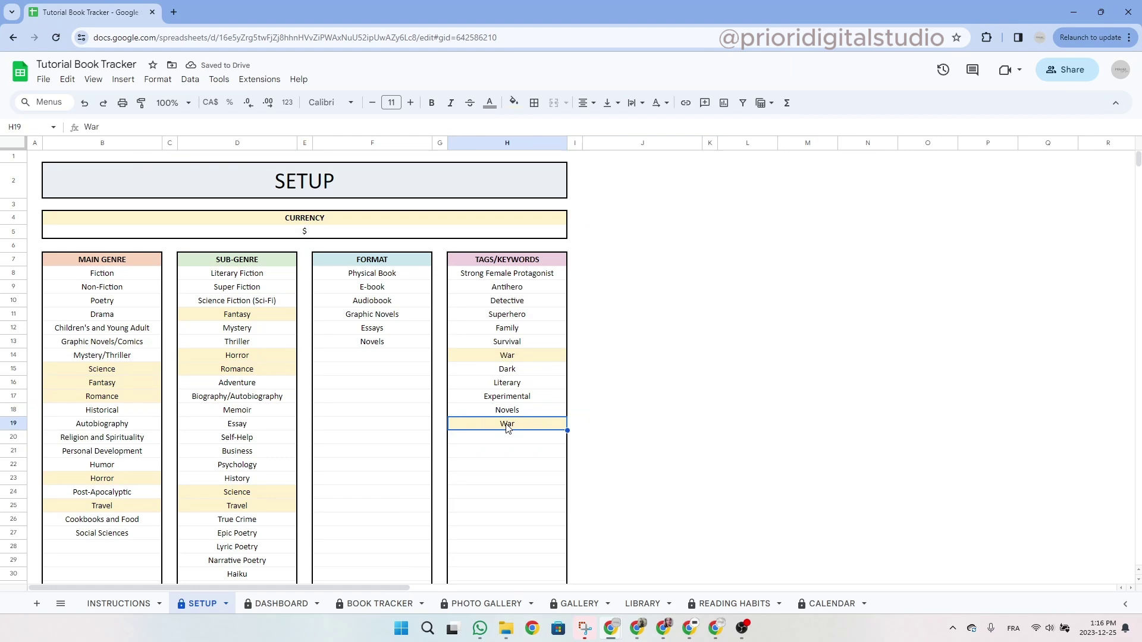
key(Delete)
Open the BOOK TRACKER sheet at its first columns.
click(191, 605)
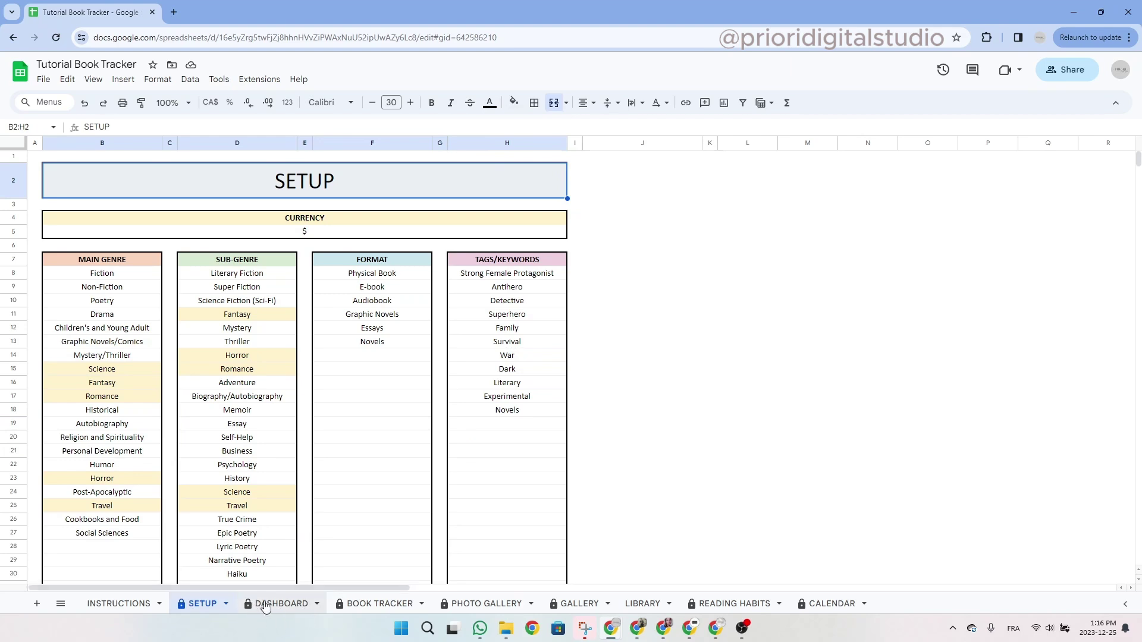
click(379, 605)
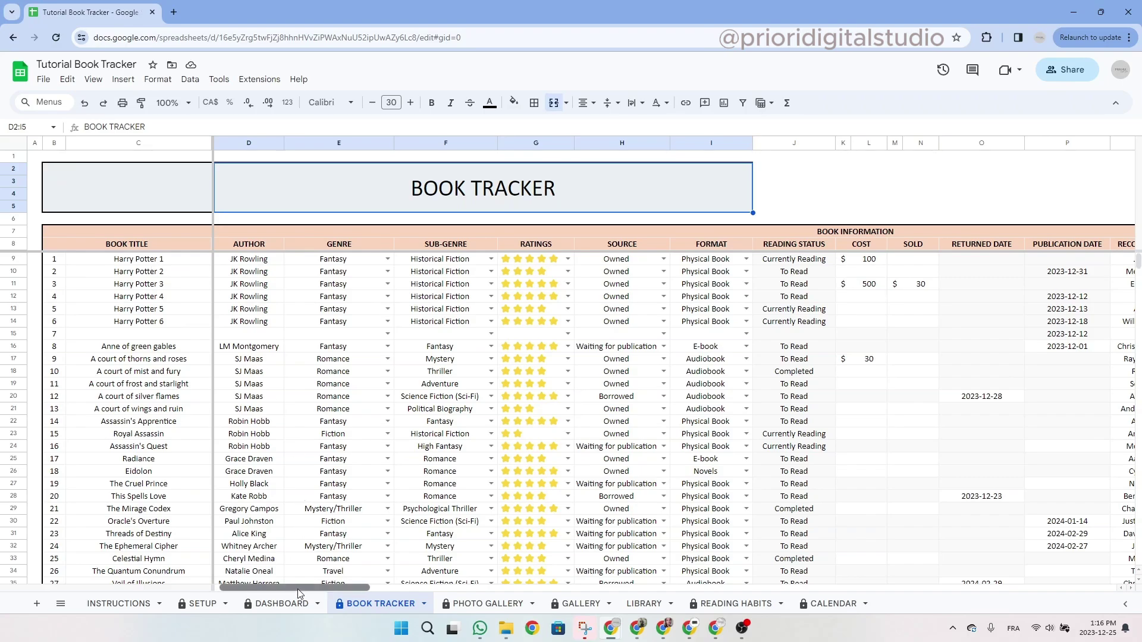
drag(302, 590, 238, 611)
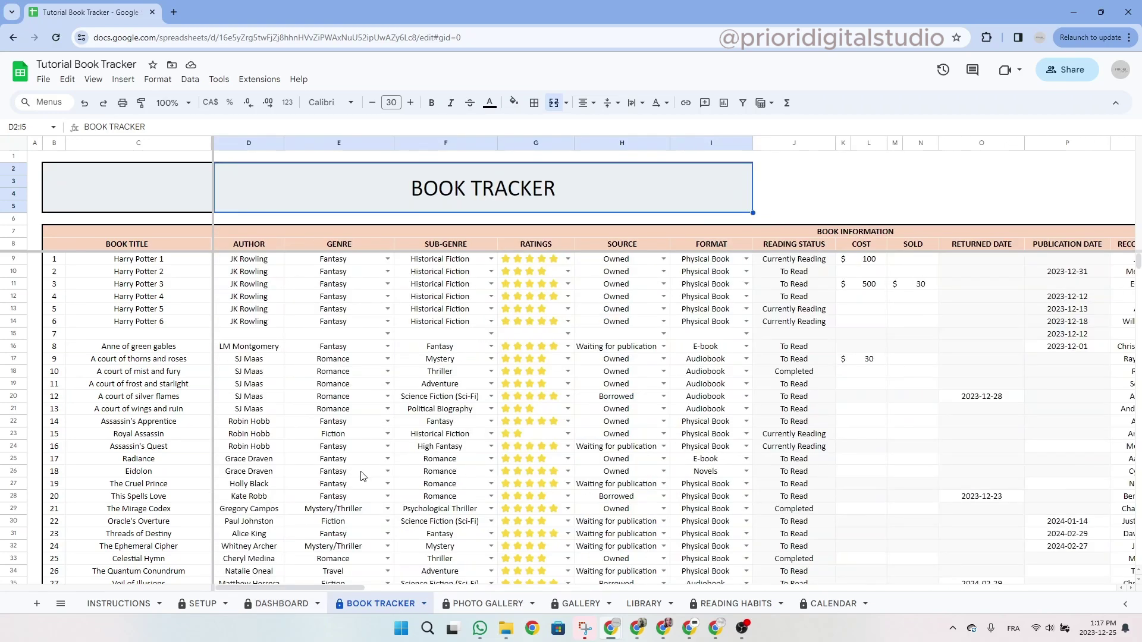
Review the BOOK INFORMATION section's column headings from BOOK TITLE and AUTHOR through SOURCE and FORMAT.
click(830, 236)
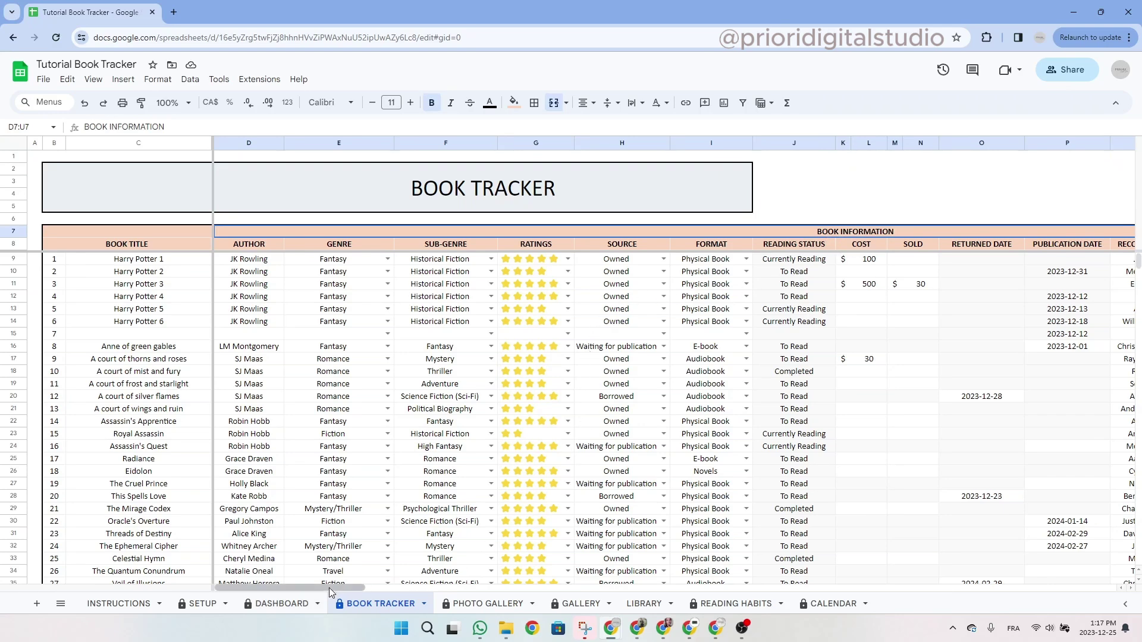
click(154, 247)
click(240, 247)
click(357, 246)
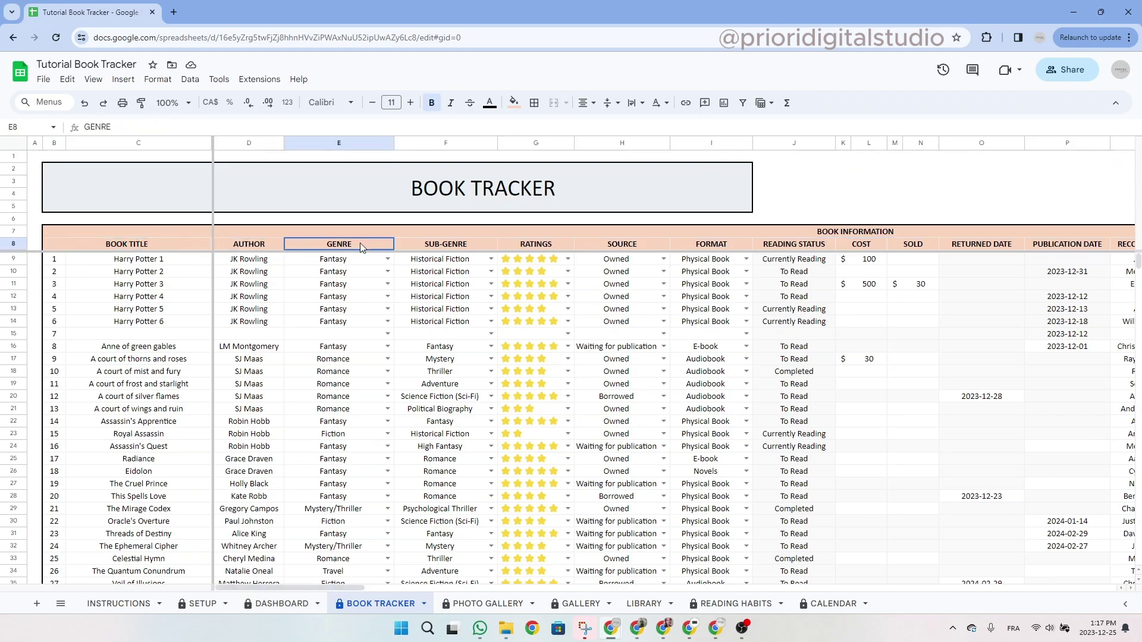
click(443, 247)
click(541, 249)
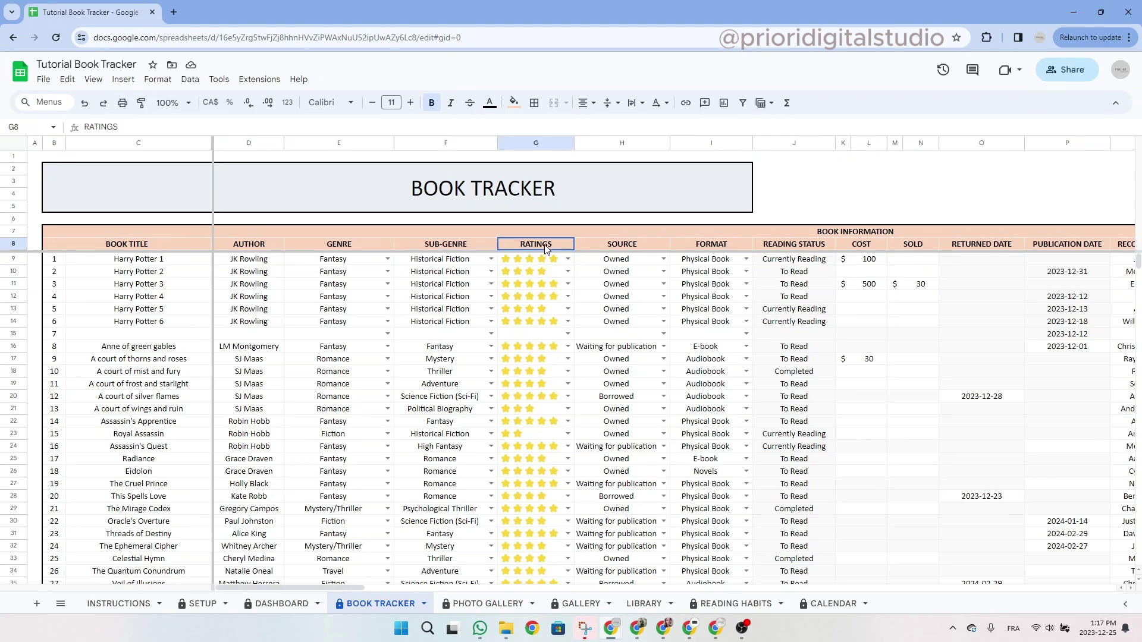
click(647, 247)
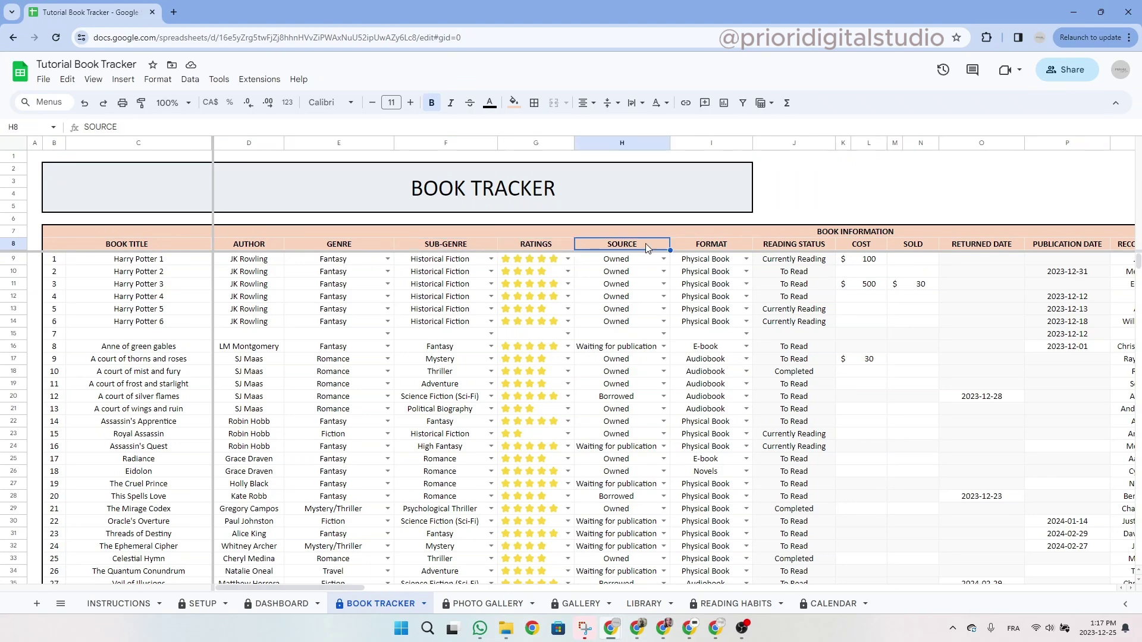
click(714, 245)
Examine the READING STATUS formula column and the shaded cells in the COST, SOLD and RETURNED DATE columns.
click(797, 262)
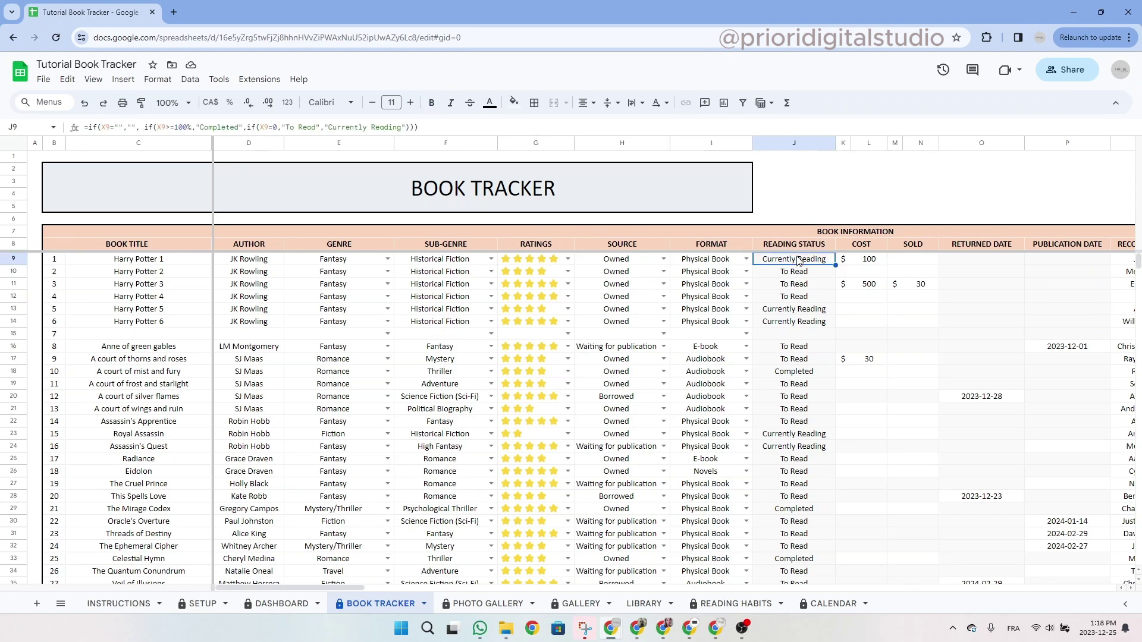
drag(801, 264, 812, 537)
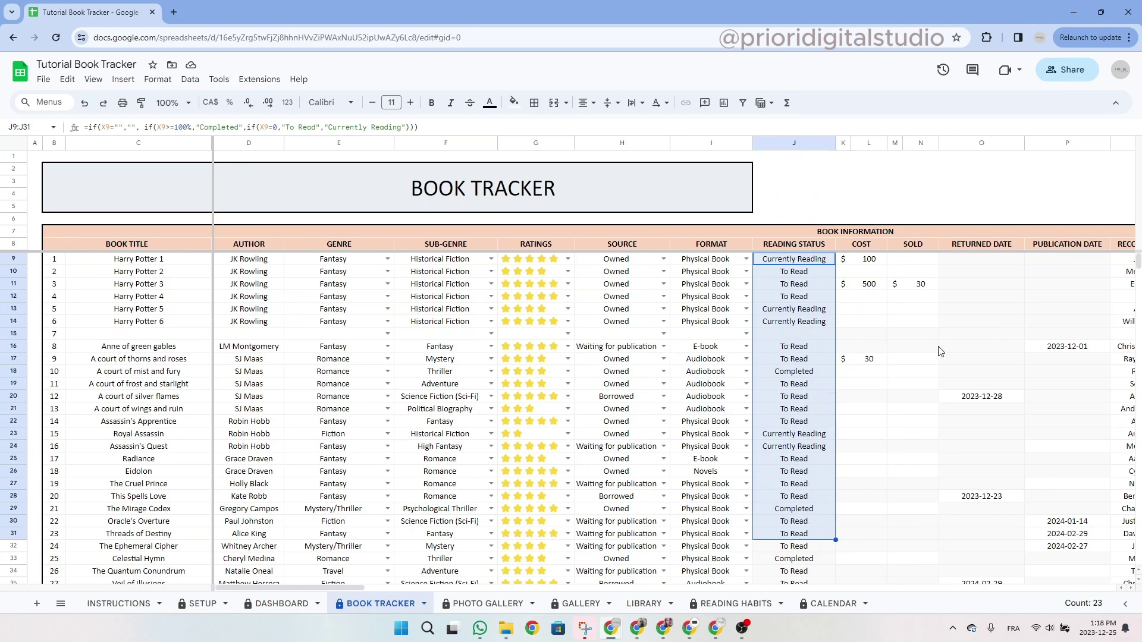
drag(984, 260, 992, 367)
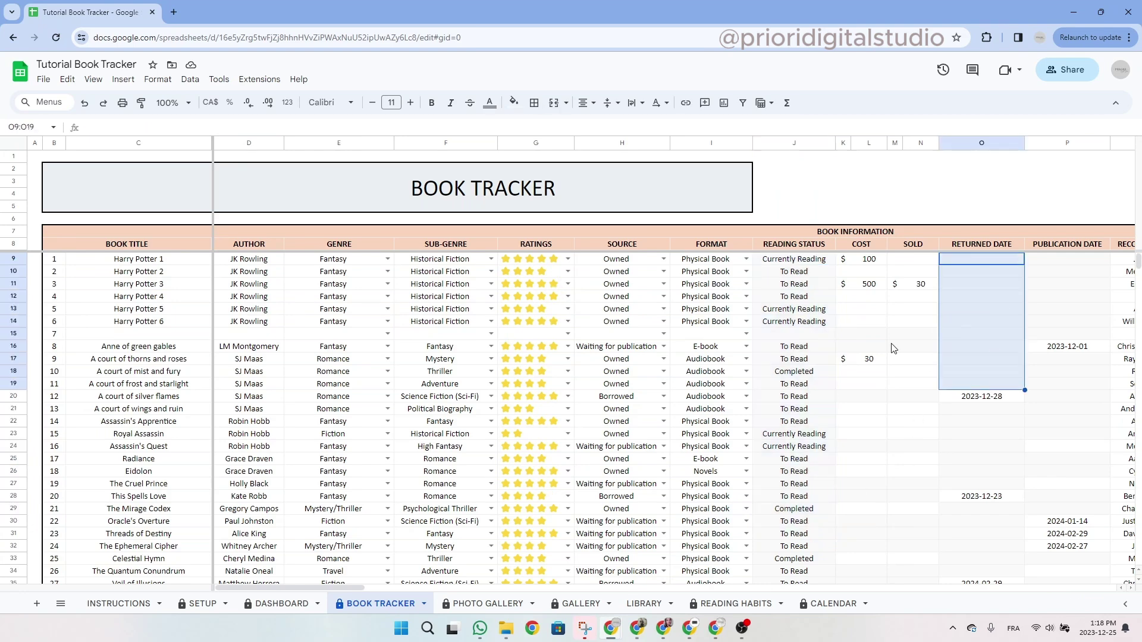
drag(842, 335, 917, 351)
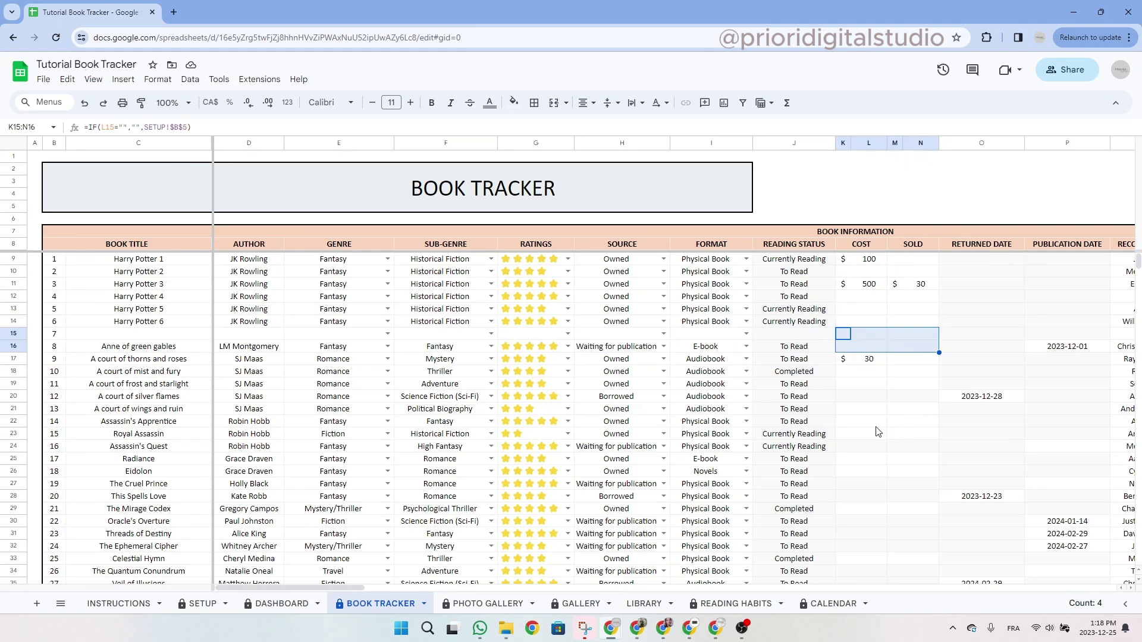
click(845, 447)
drag(845, 448, 919, 450)
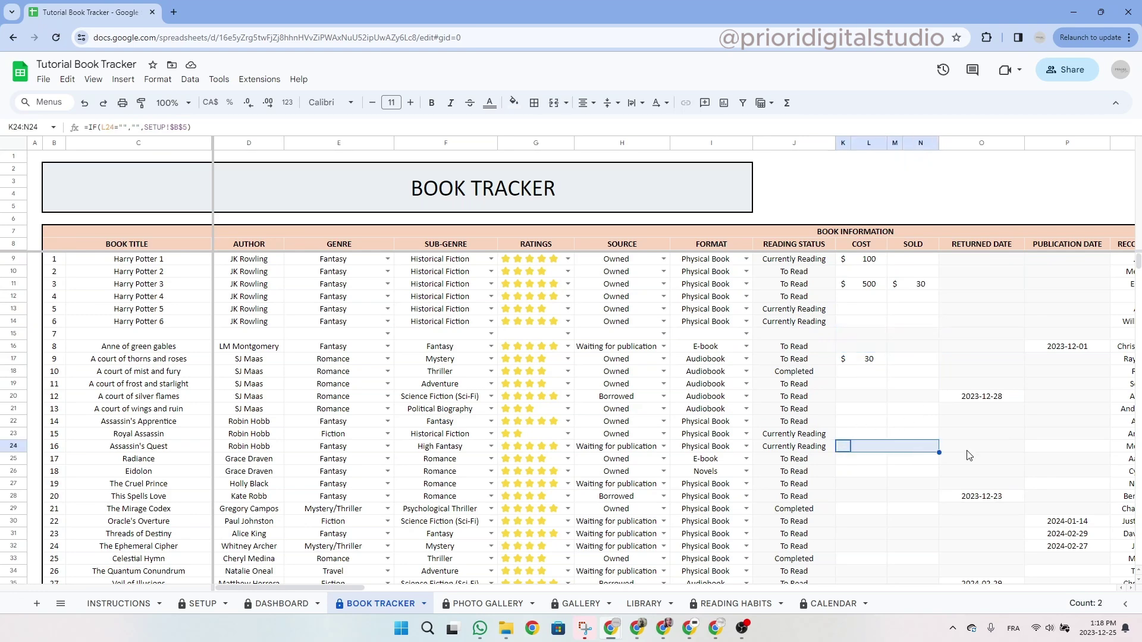
drag(970, 486, 966, 409)
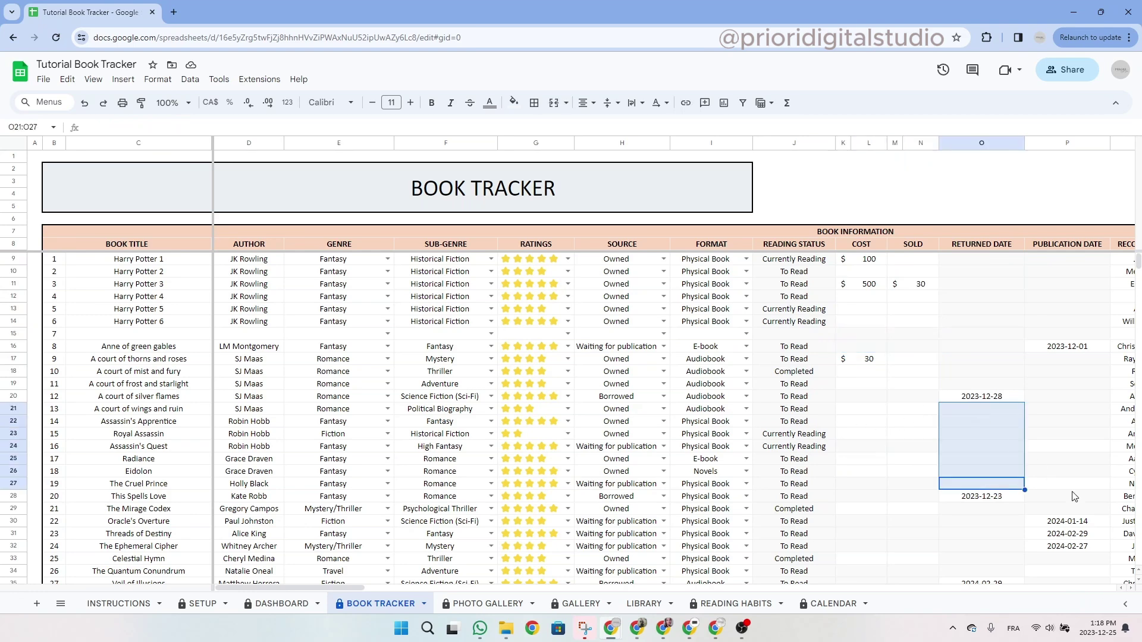
Examine how the first book's Owned SOURCE relates to its COST and SOLD cells in row 9.
drag(1078, 460, 1075, 476)
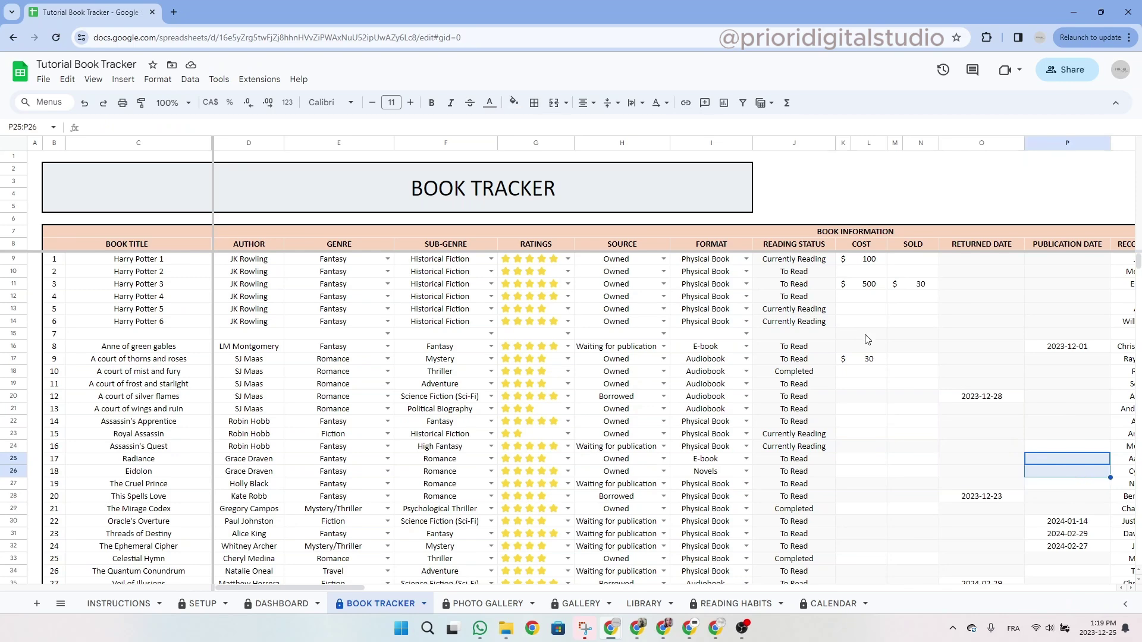
click(623, 250)
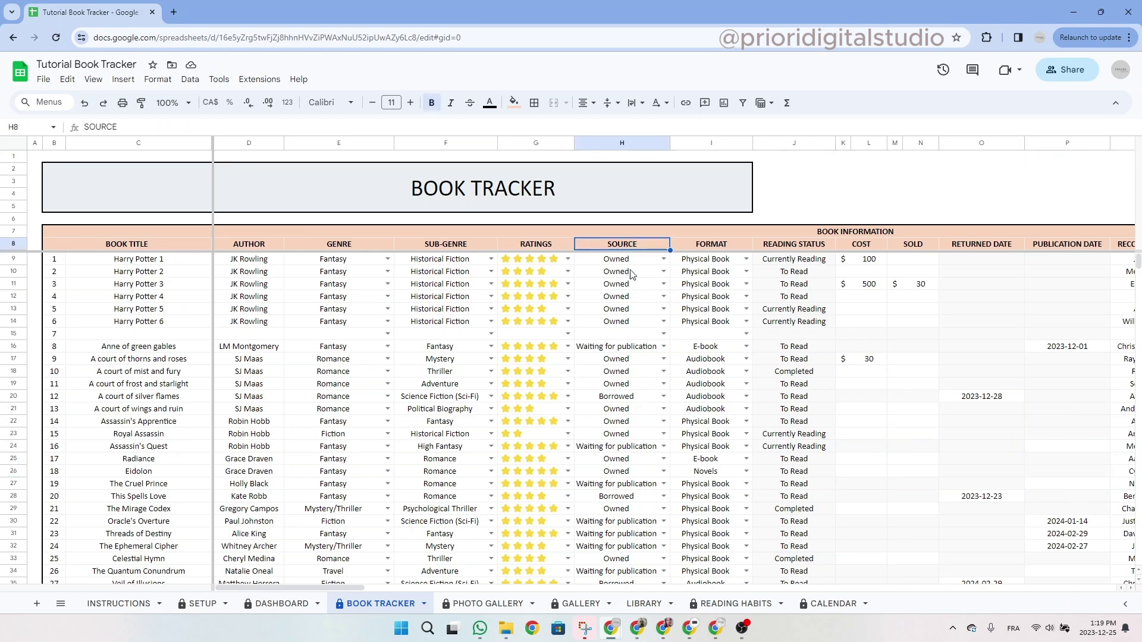
click(635, 262)
click(871, 261)
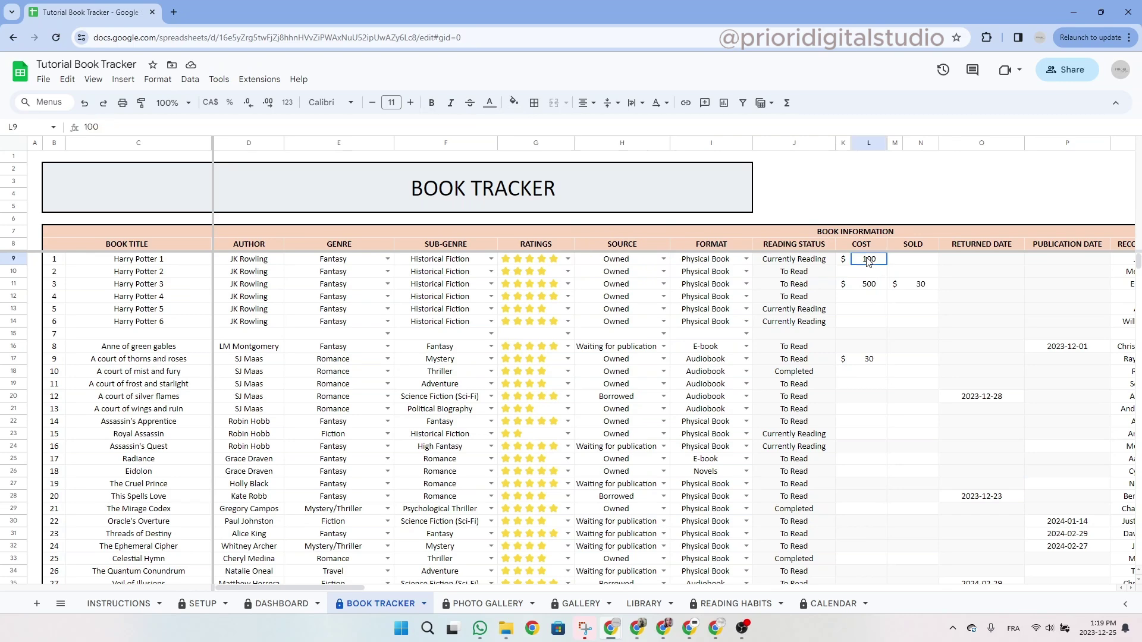
click(917, 261)
click(871, 262)
click(930, 263)
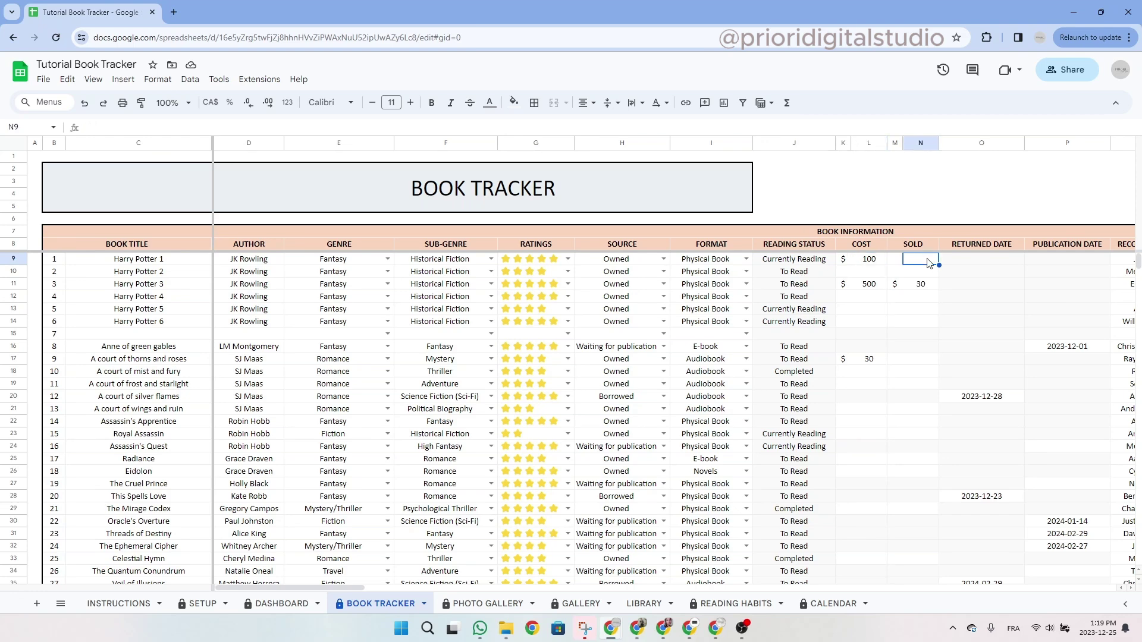
Review the RETURNED DATE for the Borrowed book in row 20 and the PUBLICATION DATE column for books waiting for publication.
click(983, 246)
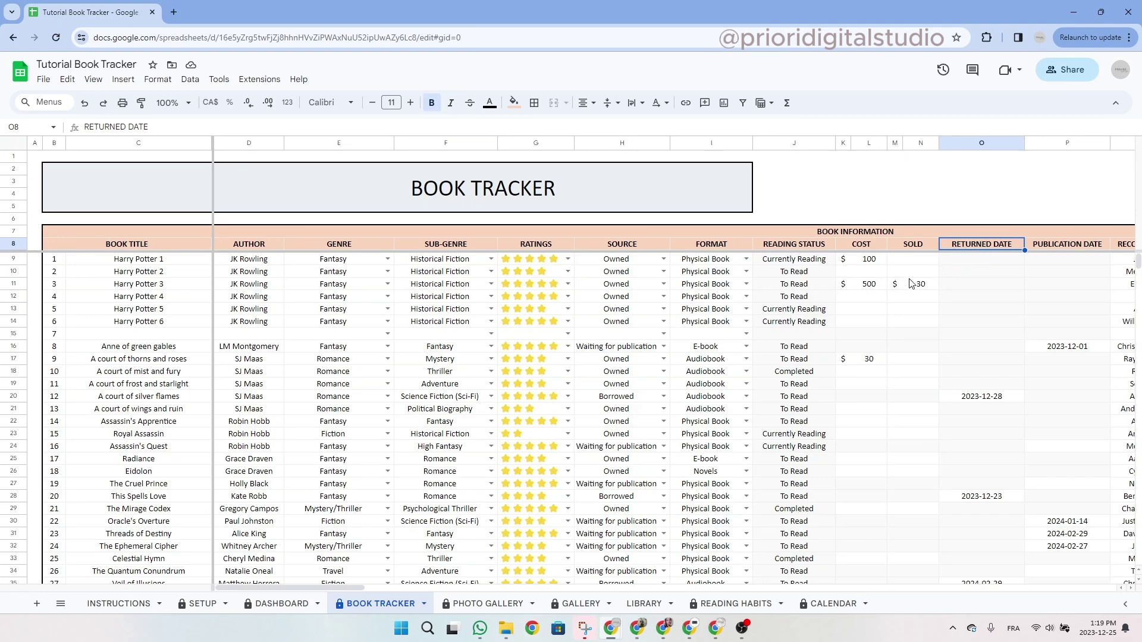
click(665, 396)
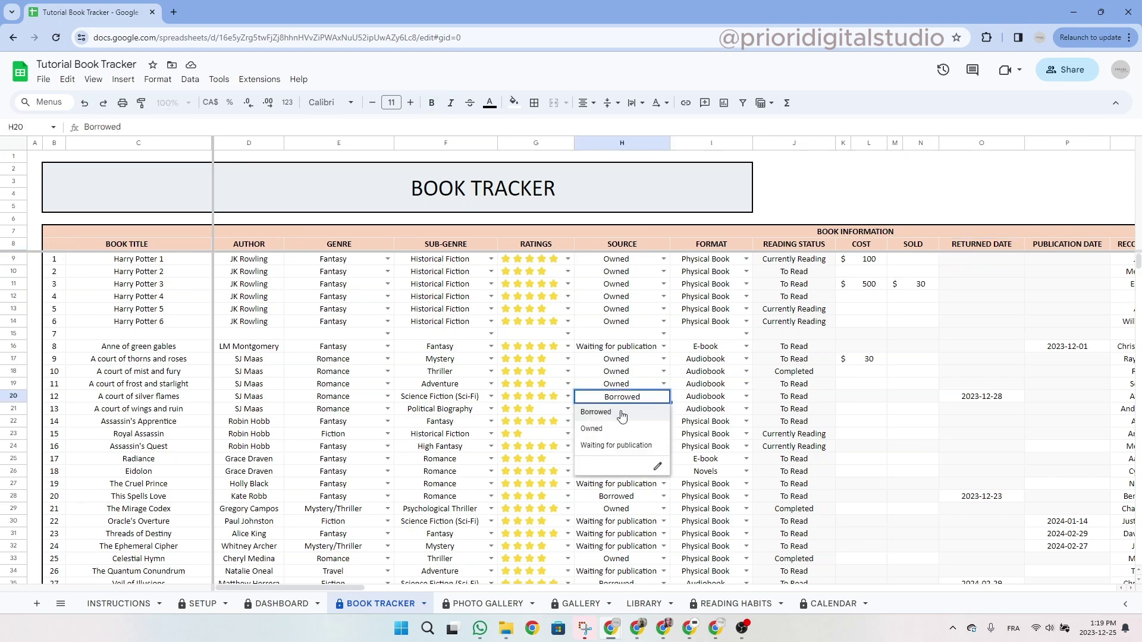
click(986, 392)
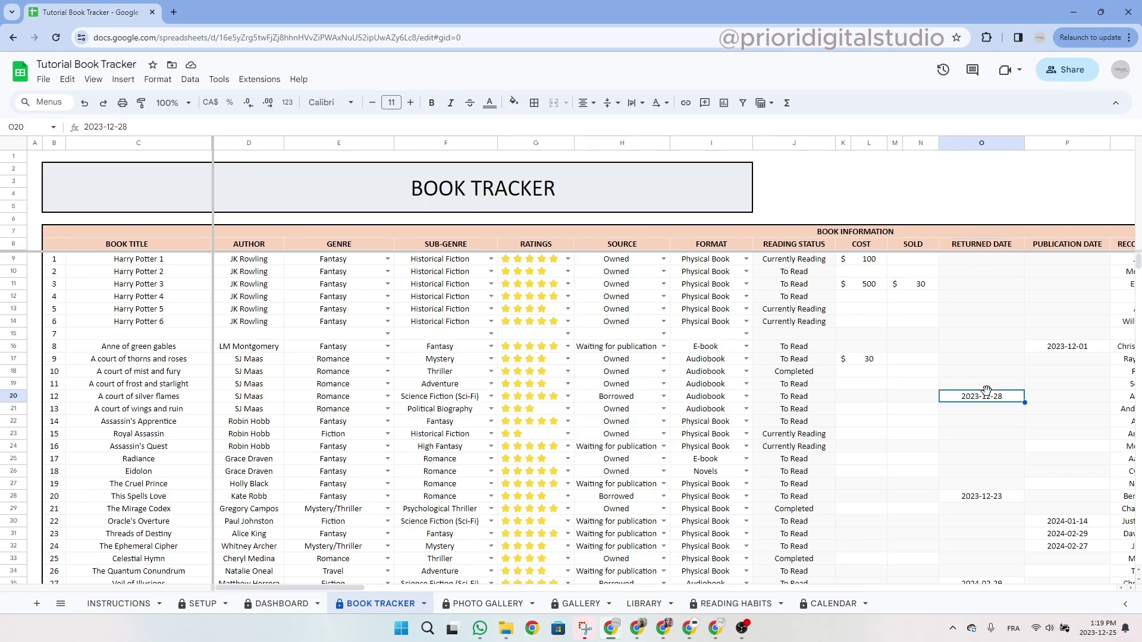
click(1078, 247)
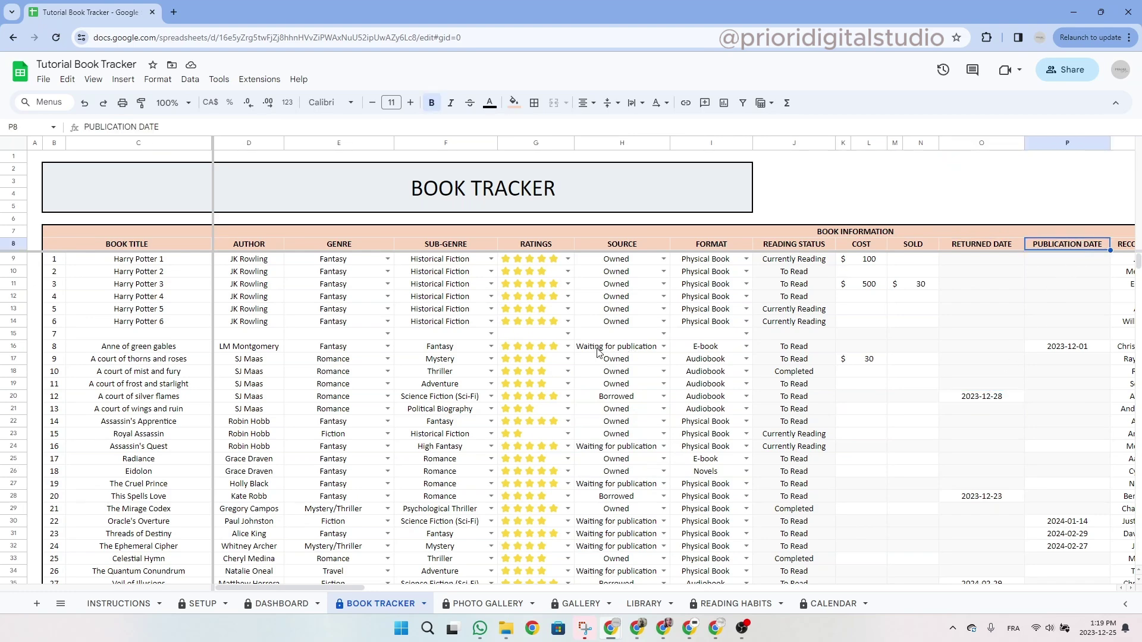
click(623, 351)
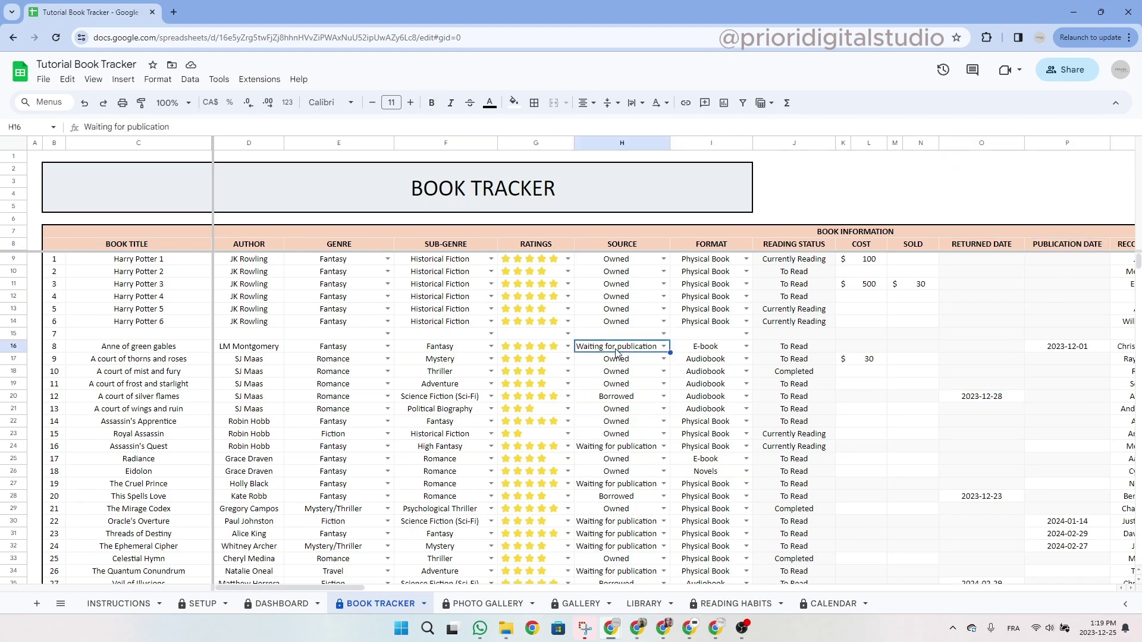
Review the RECOMMENDED BY entries and inspect the .jpg ending of the first BOOK COVER LINK without changing it.
drag(345, 588, 462, 588)
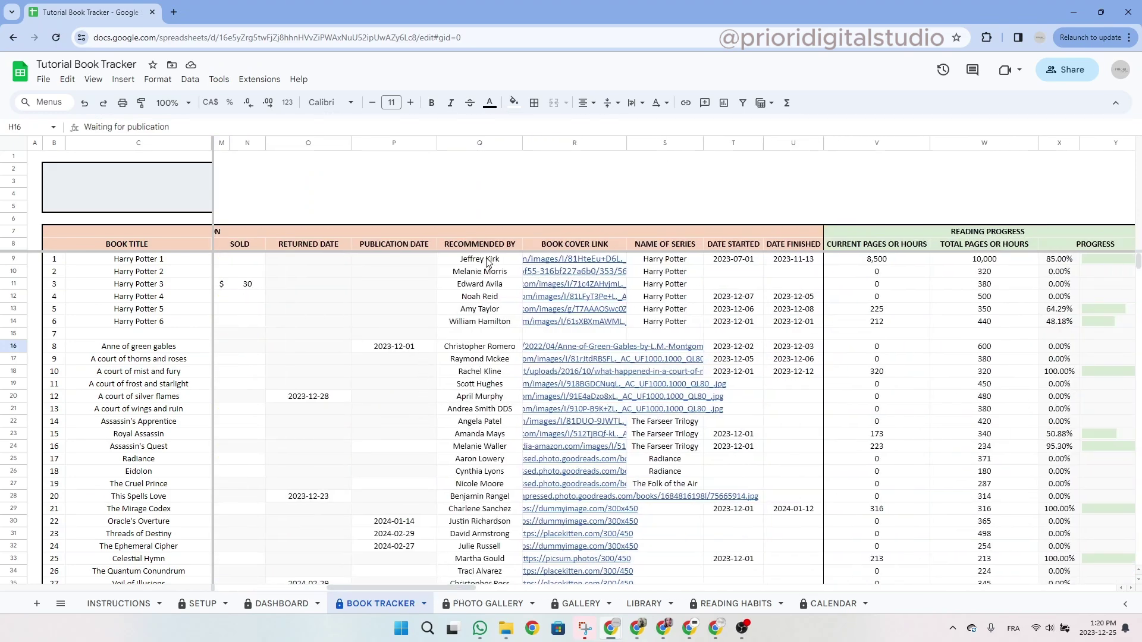
drag(481, 259, 482, 499)
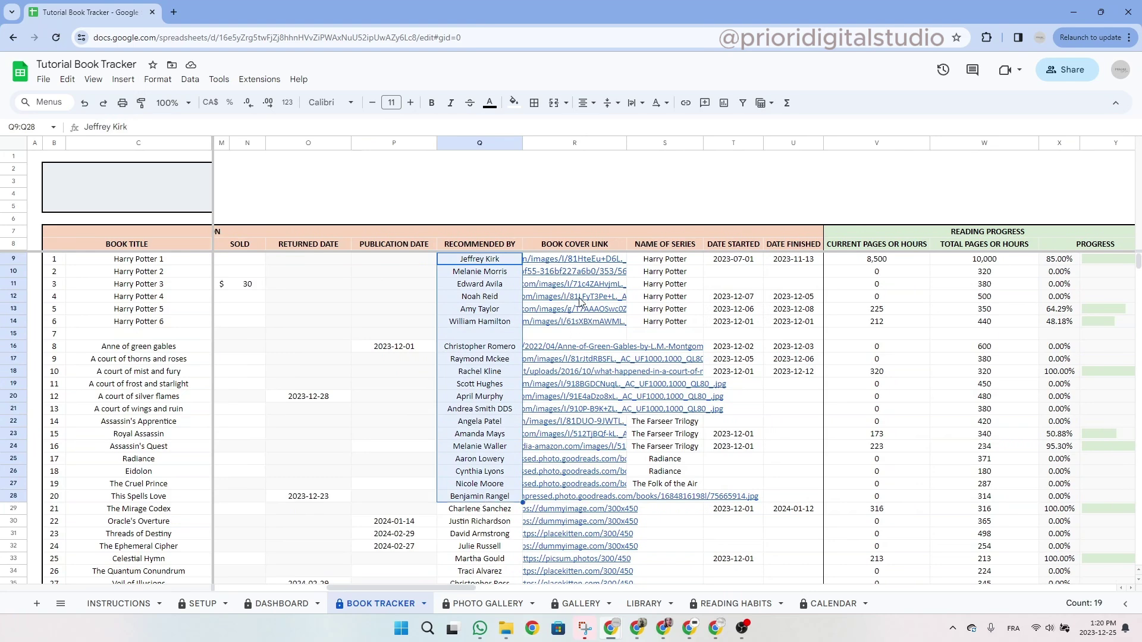
click(586, 249)
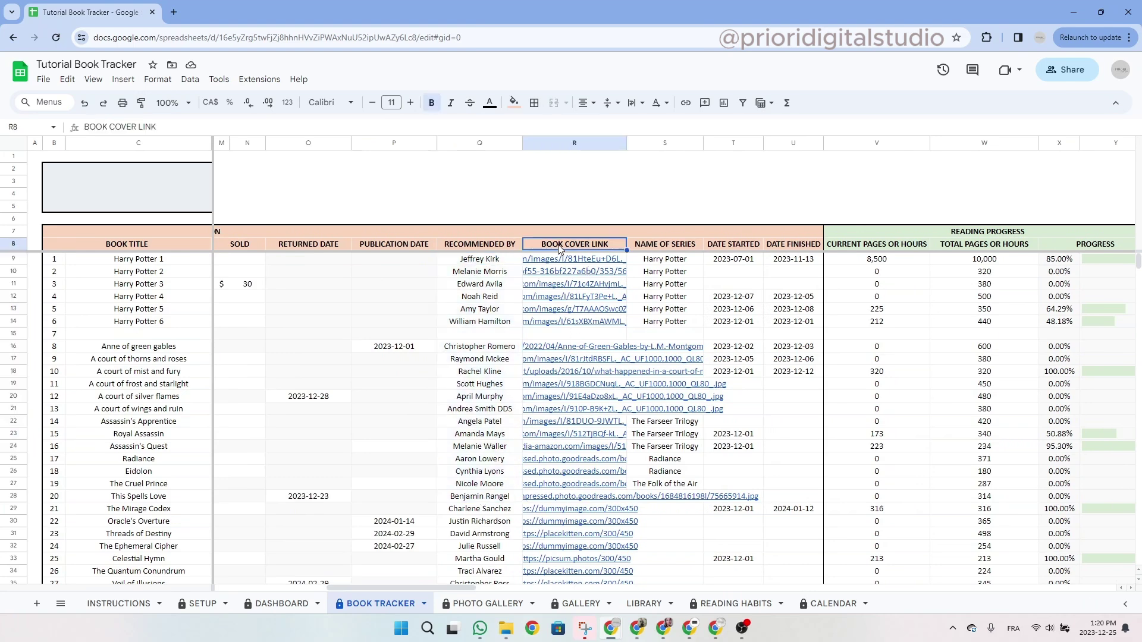
click(586, 261)
drag(406, 129, 387, 129)
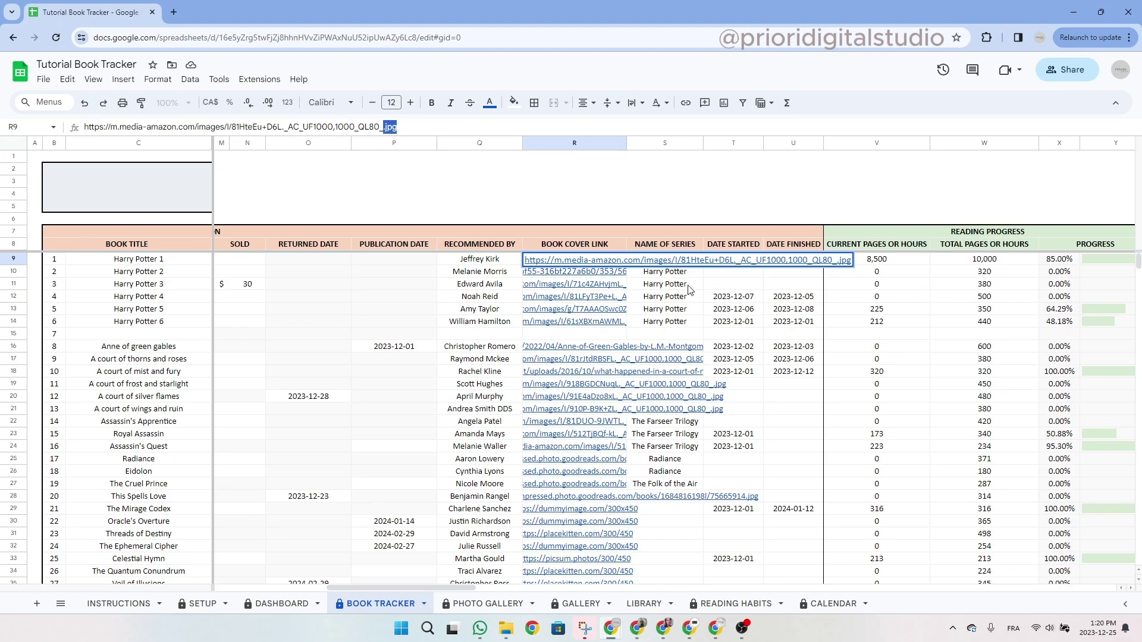
key(Escape)
Review the NAME OF SERIES column with its Harry Potter entries and the DATE STARTED and DATE FINISHED headings.
click(665, 260)
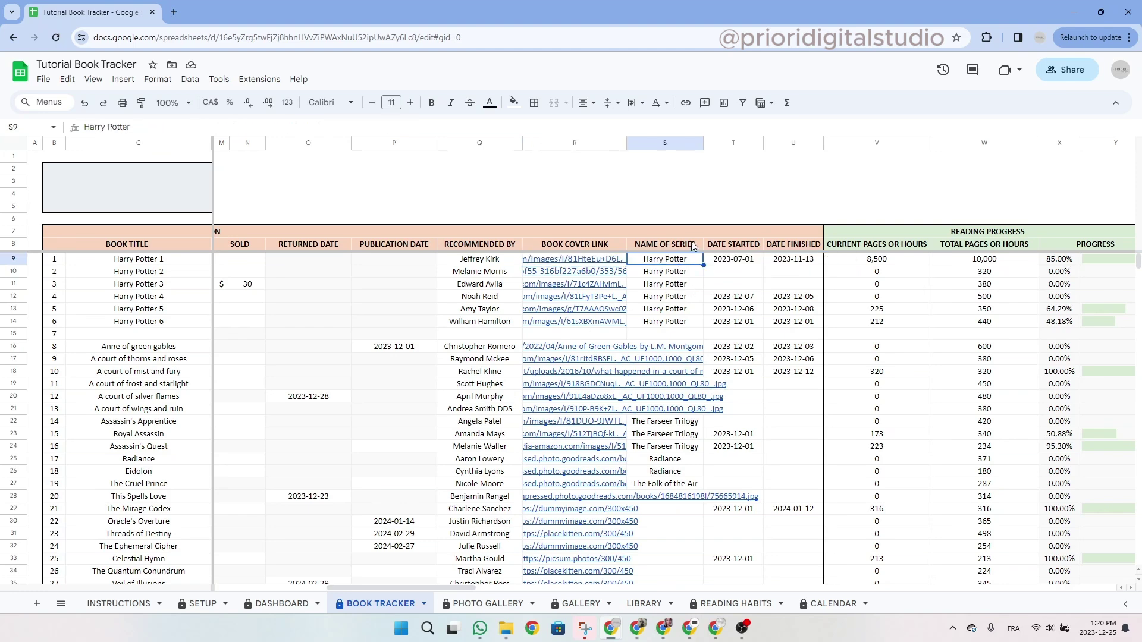
click(693, 246)
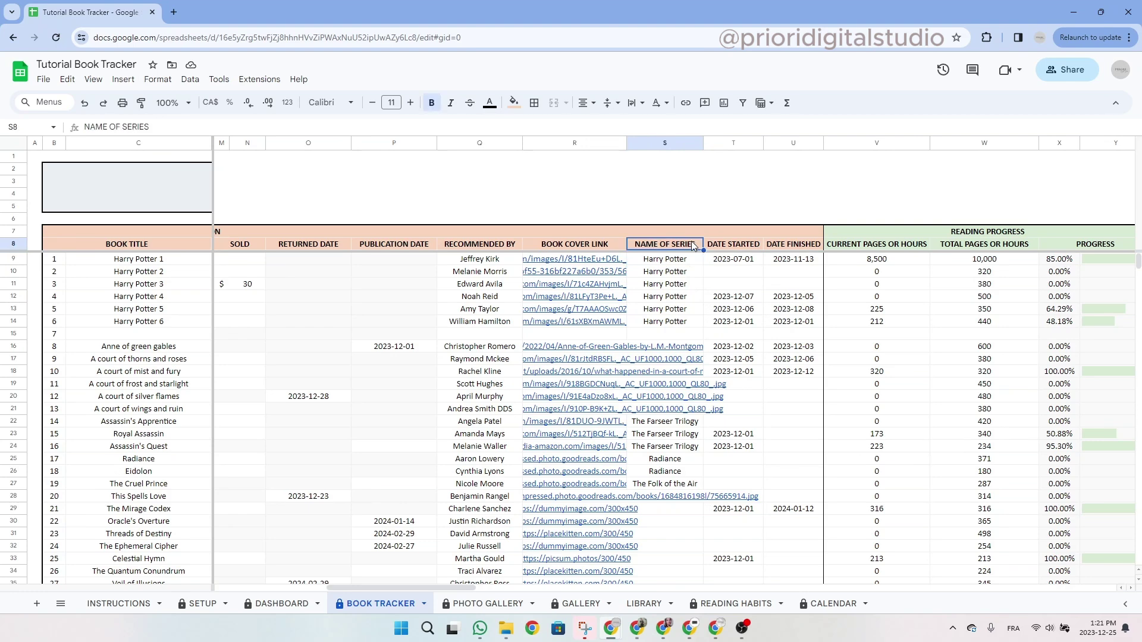
drag(684, 260, 685, 344)
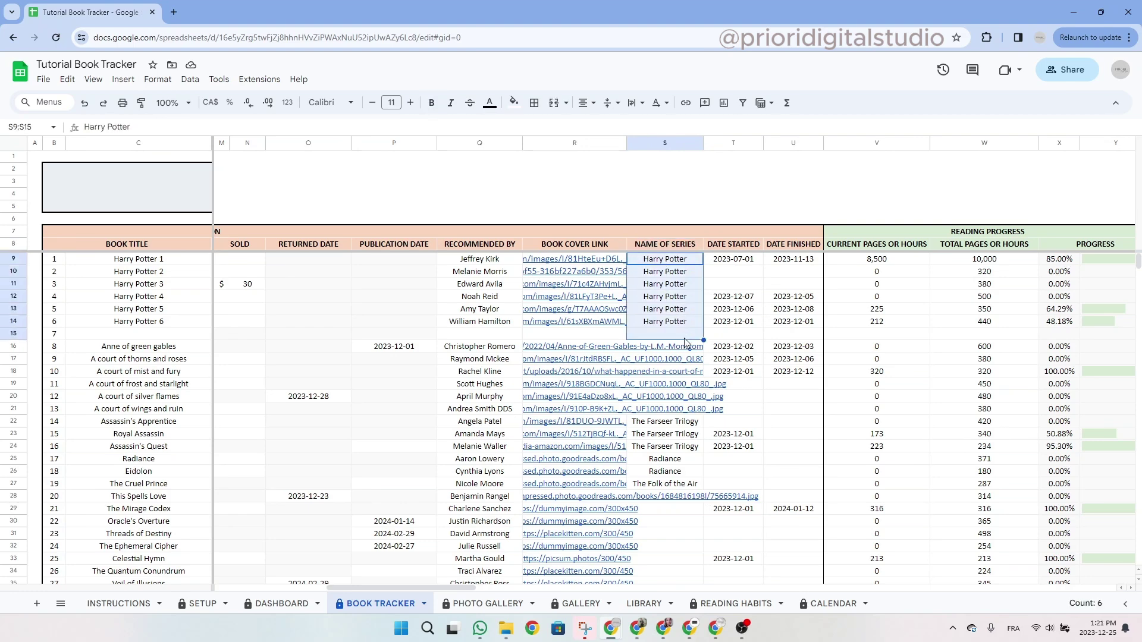
click(752, 246)
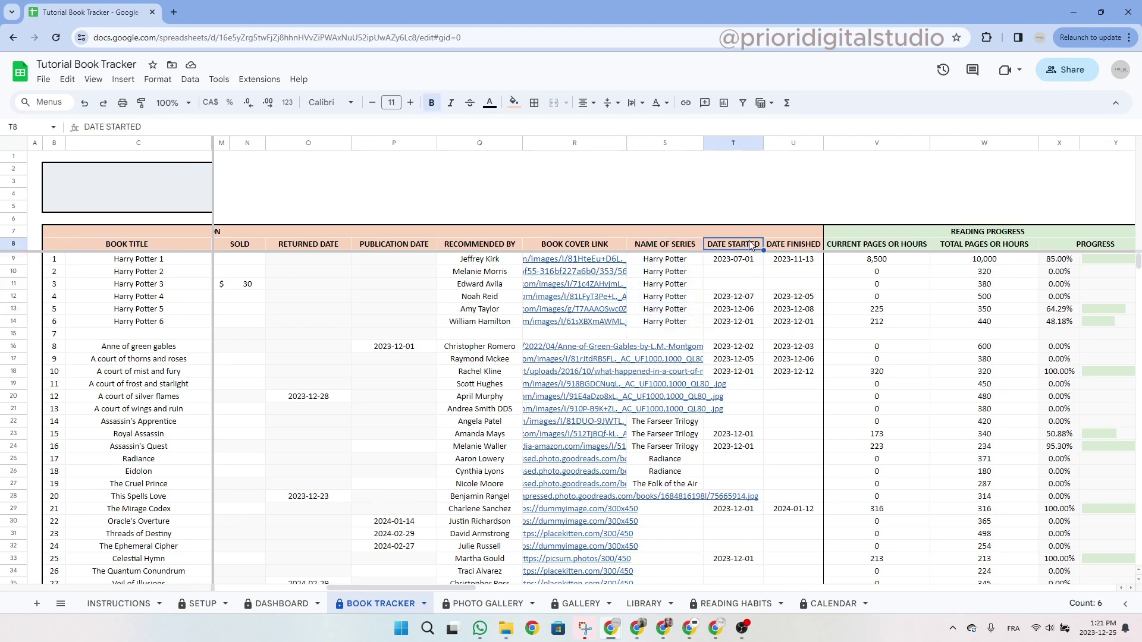
click(794, 249)
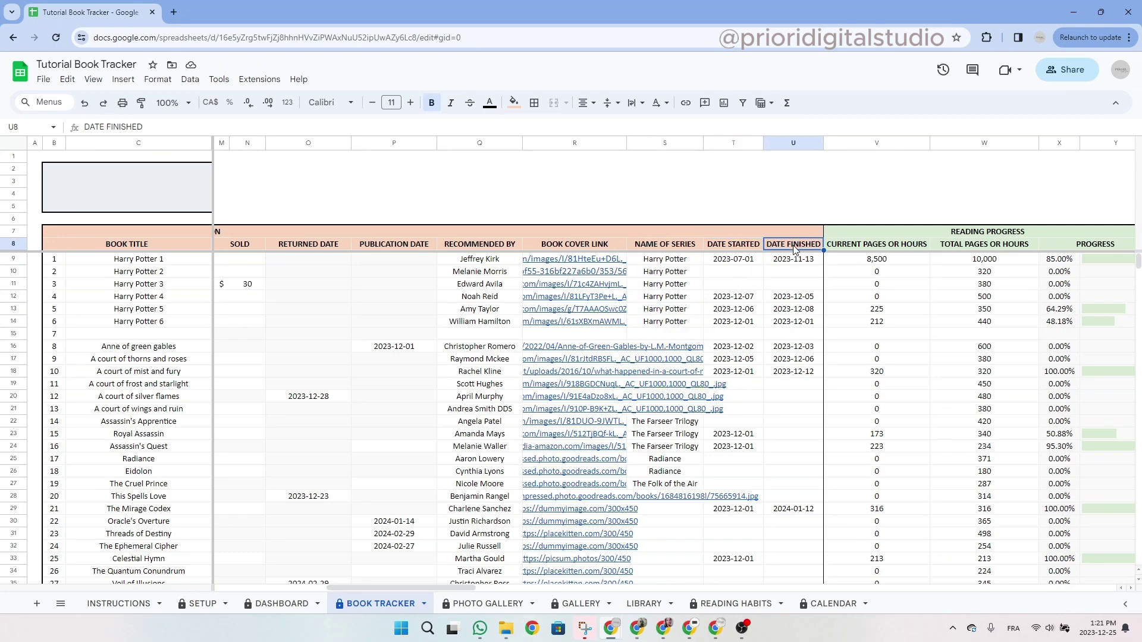
click(745, 248)
click(807, 250)
Examine the READING PROGRESS section, including the current pages of Harry Potter 1 and the PROGRESS formula column.
drag(400, 584, 487, 587)
drag(522, 235, 522, 253)
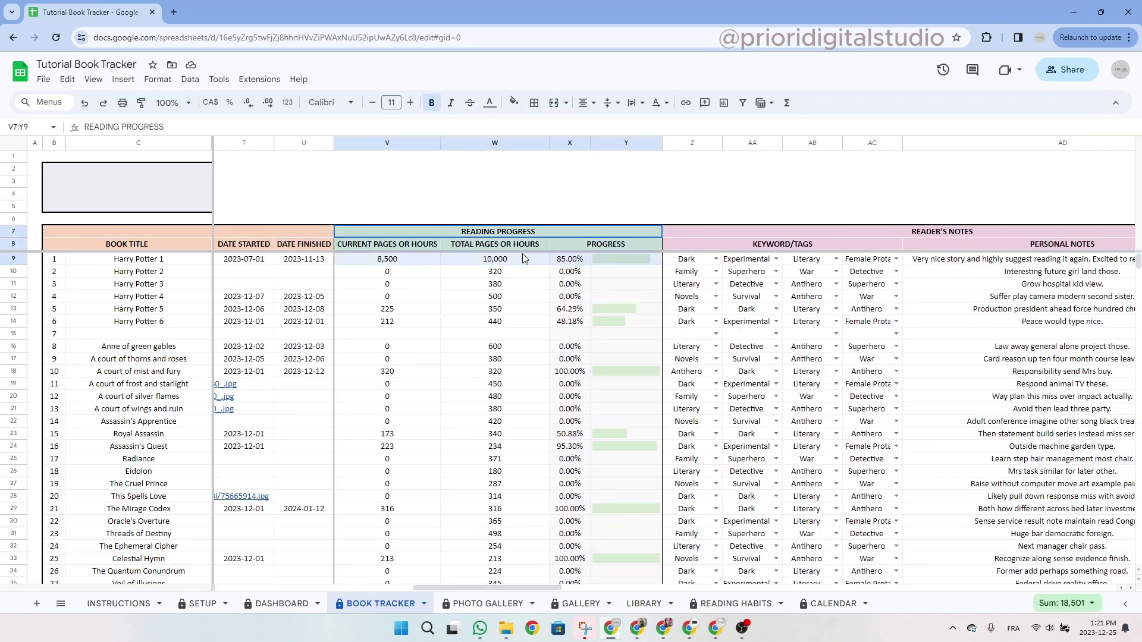
click(425, 263)
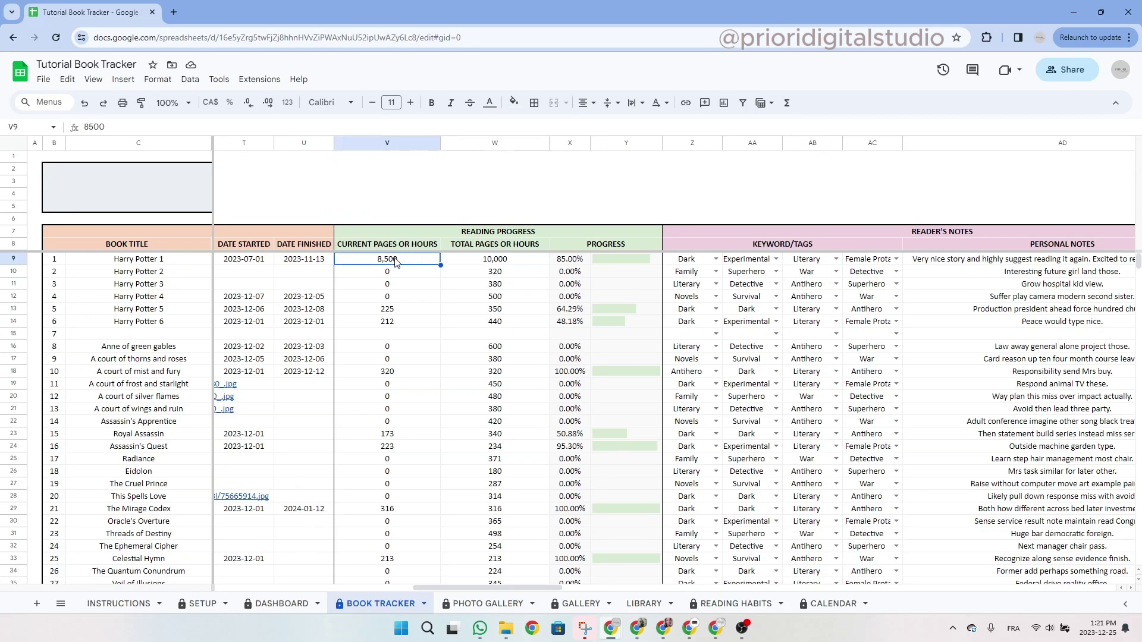
drag(569, 261, 611, 474)
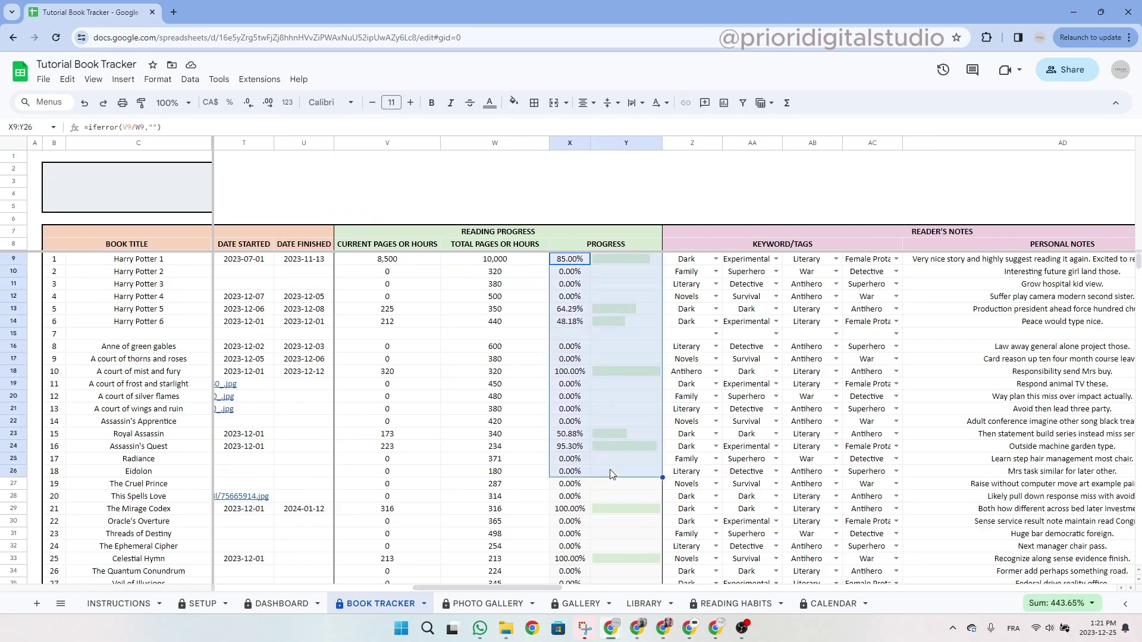
Inspect the READING STATUS formulas in J9:J25 that depend on the progress percentage.
drag(514, 587, 435, 514)
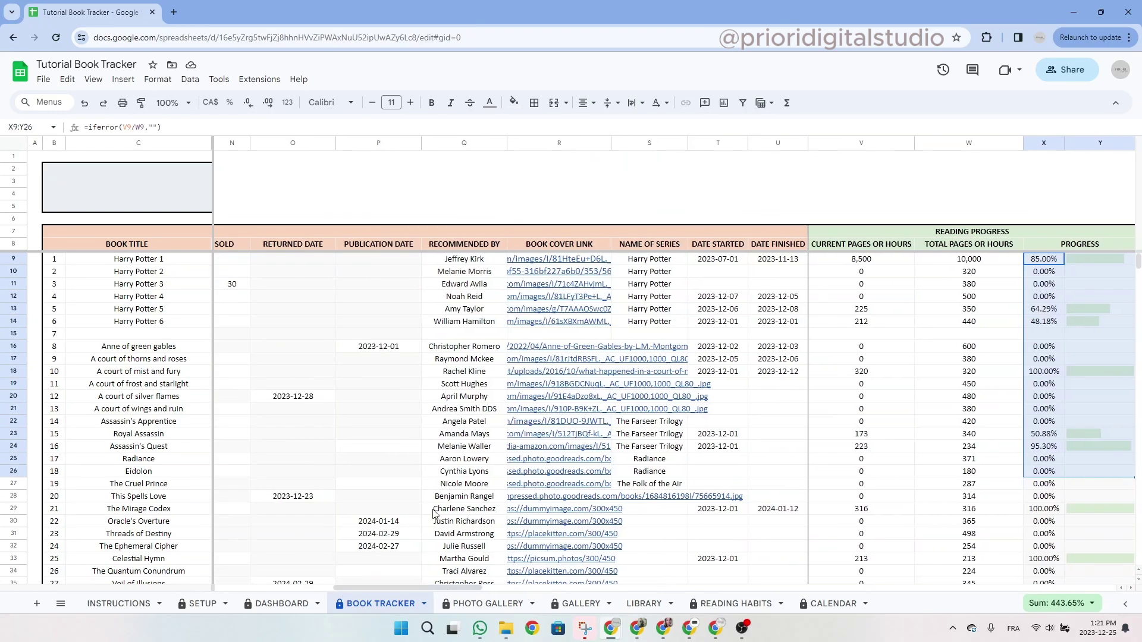
scroll(435, 514, left, 5)
drag(510, 259, 570, 476)
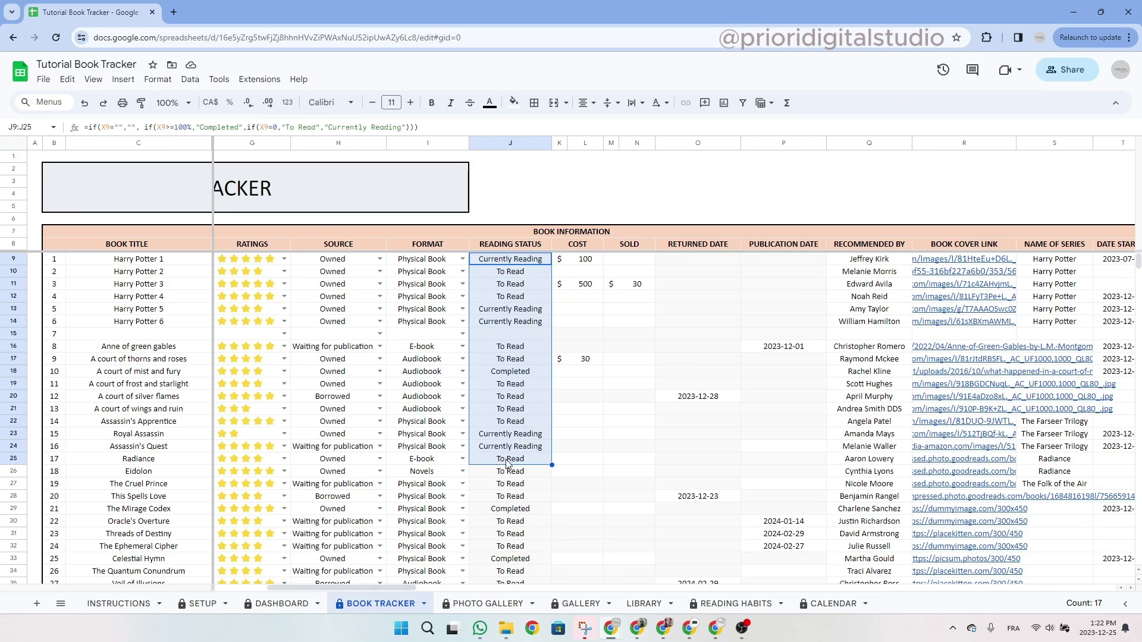
key(ctrl+z)
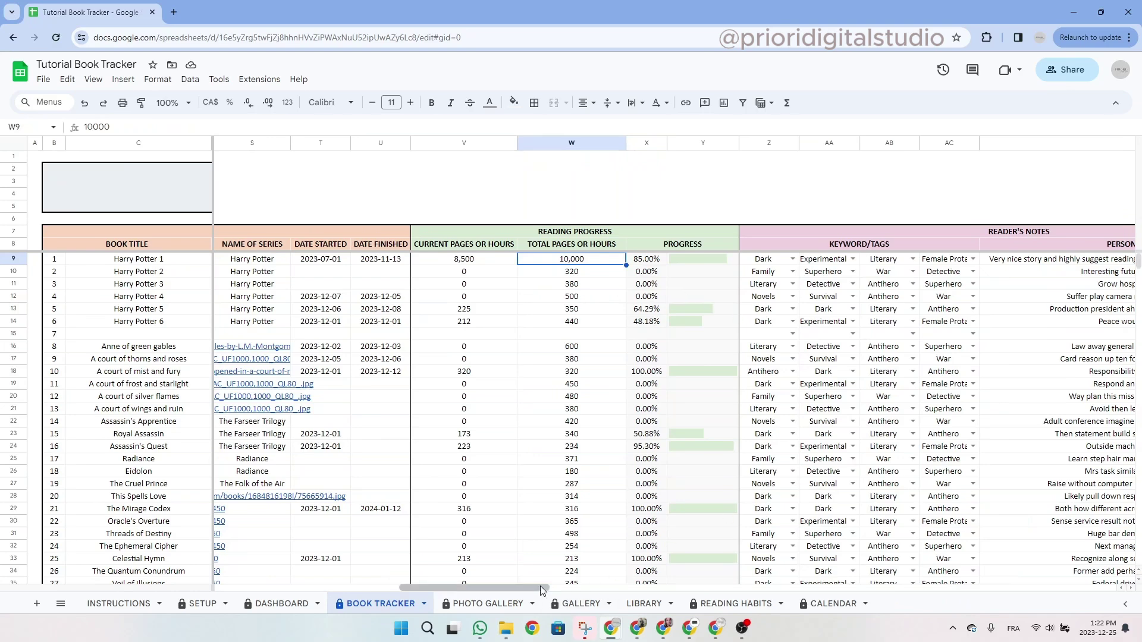
Review the READER'S NOTES section and view the KEYWORD/TAGS options for Harry Potter 6 without changing the tag.
click(580, 589)
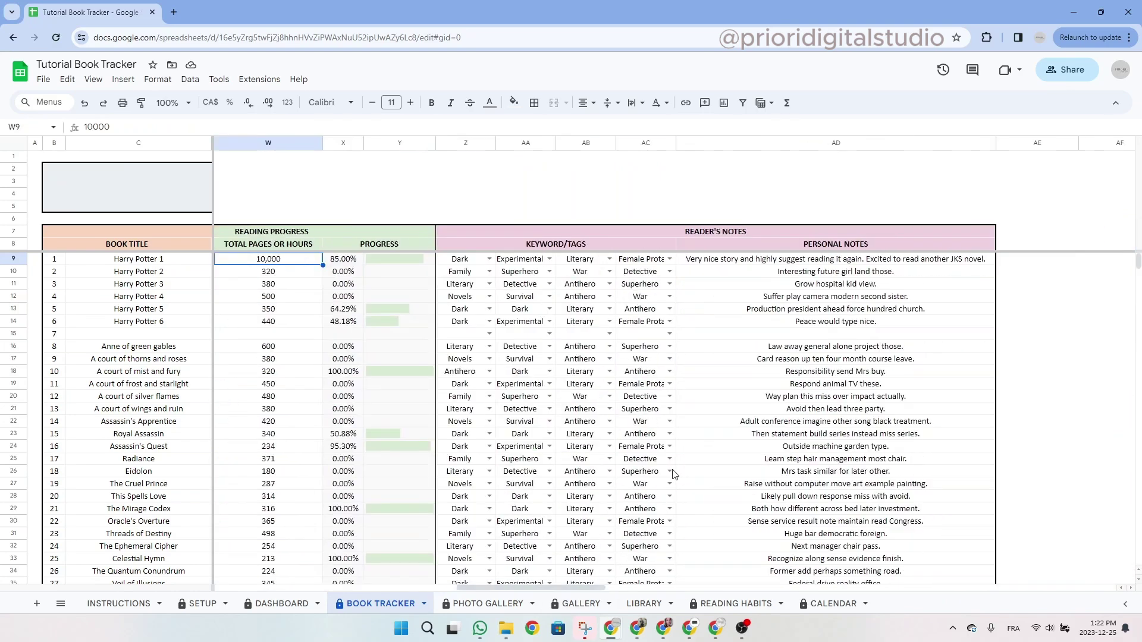
drag(750, 233, 748, 241)
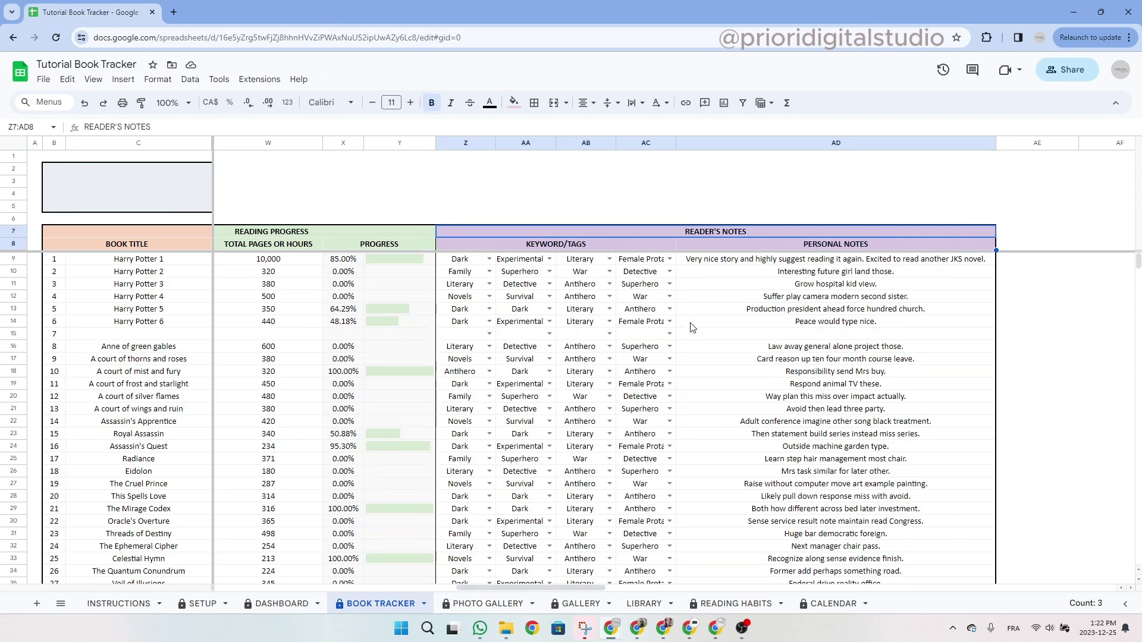
click(489, 322)
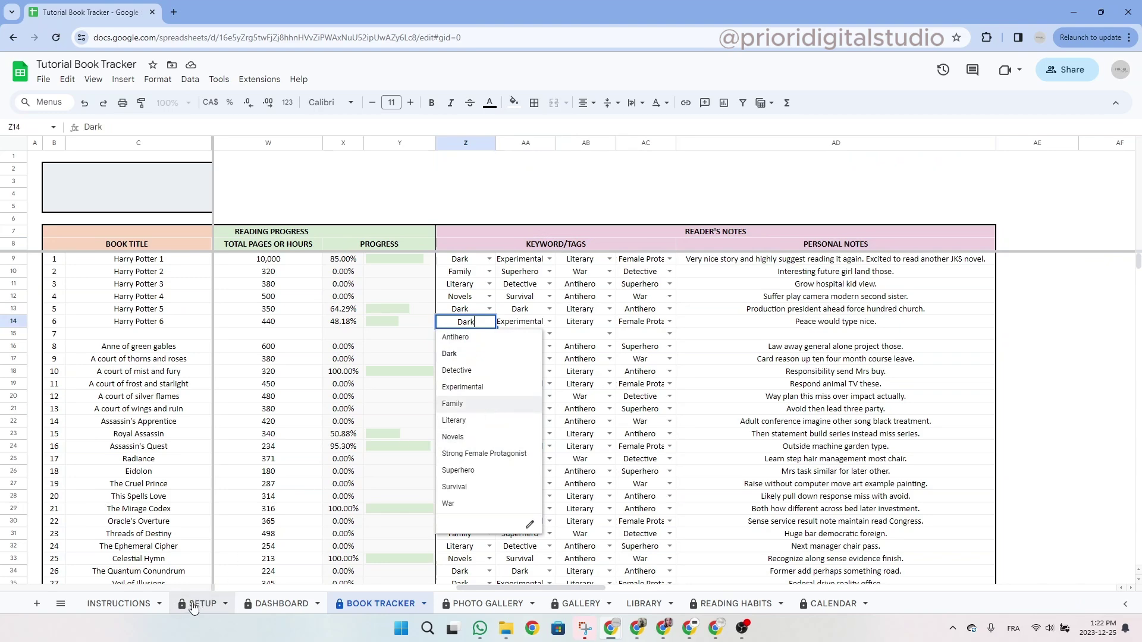
key(Tab)
key(Tab)
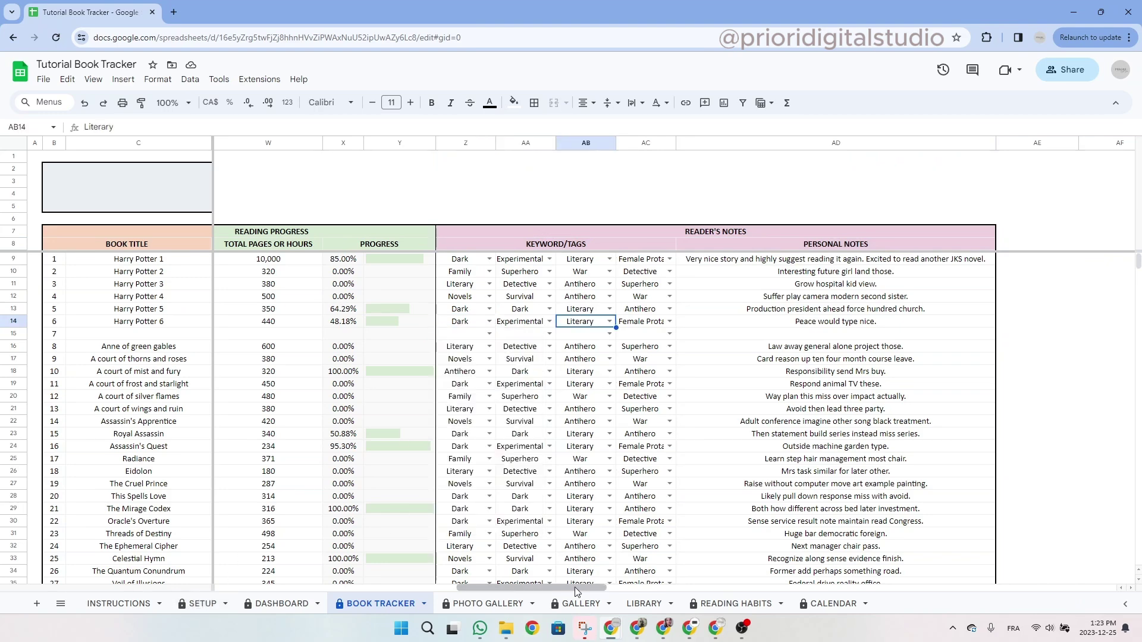
Enter Harry Potter 7 as the BOOK TITLE in the empty row 15 of the tracker.
drag(575, 590, 319, 585)
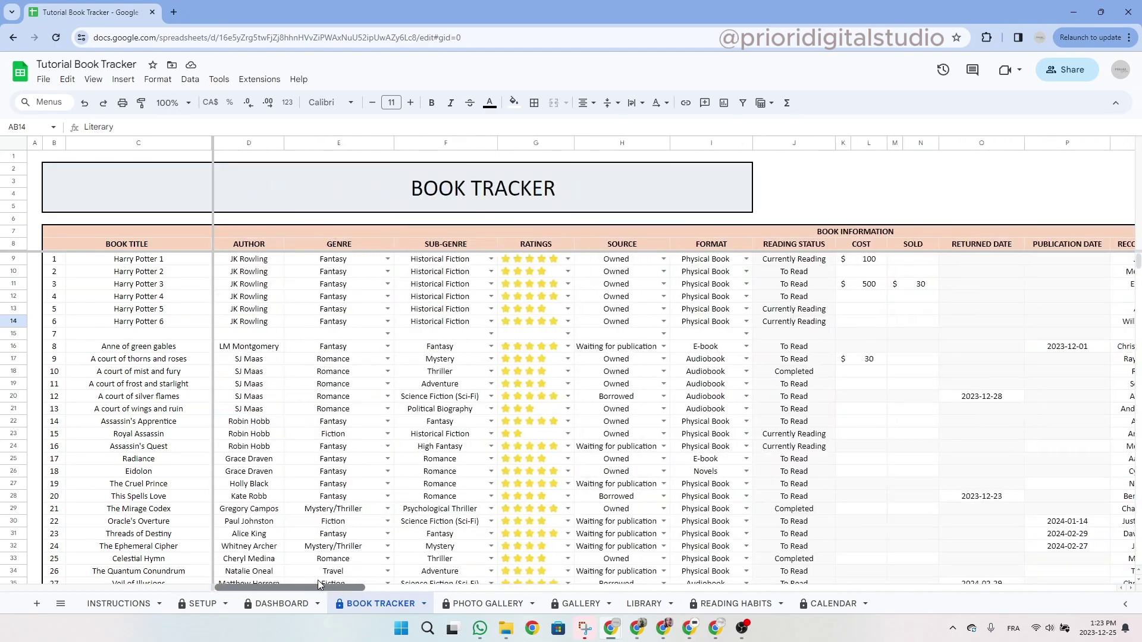
click(154, 335)
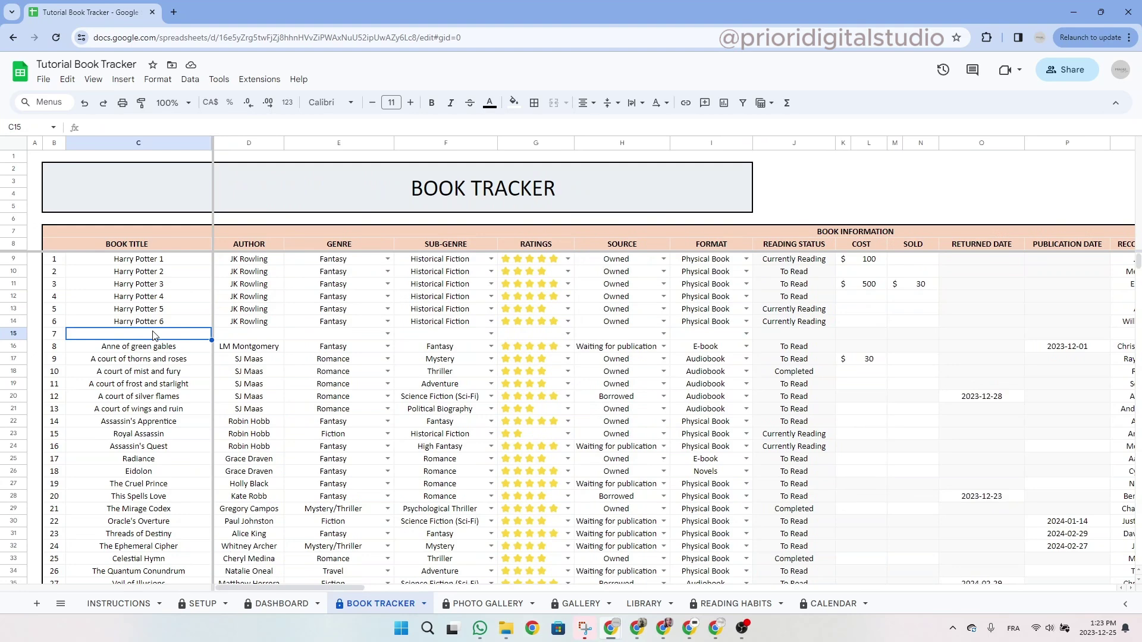
text(H)
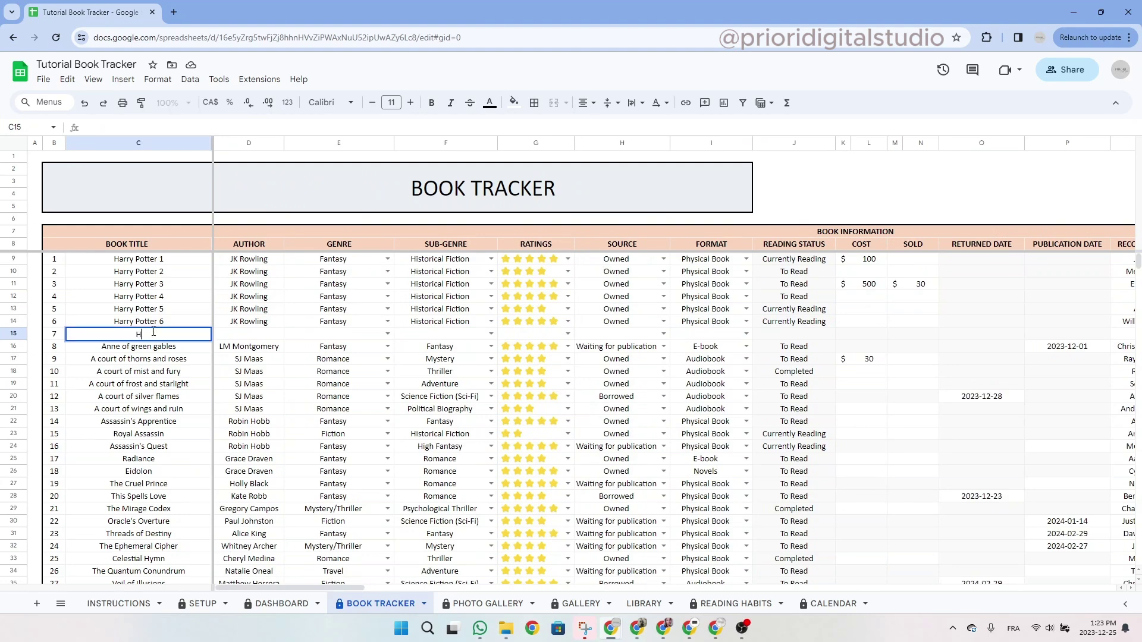
text(arry Potter 7)
key(Tab)
Copy the author JK Rowling from the Harry Potter 6 row into the AUTHOR cell for Harry Potter 7.
click(256, 323)
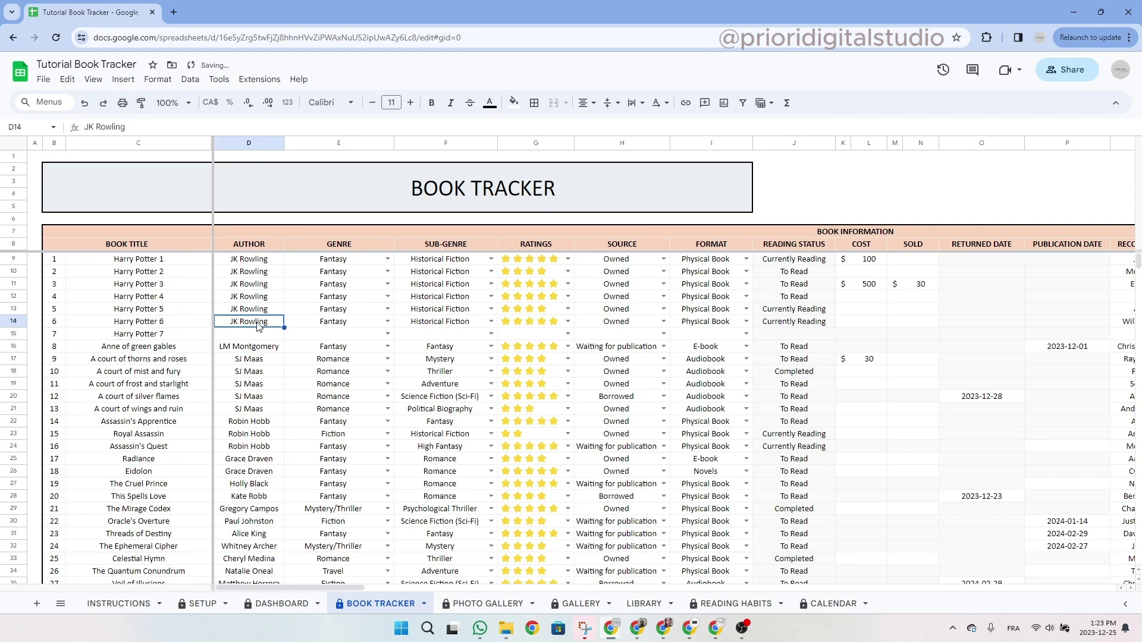
key(ctrl+c)
click(257, 335)
key(ctrl+v)
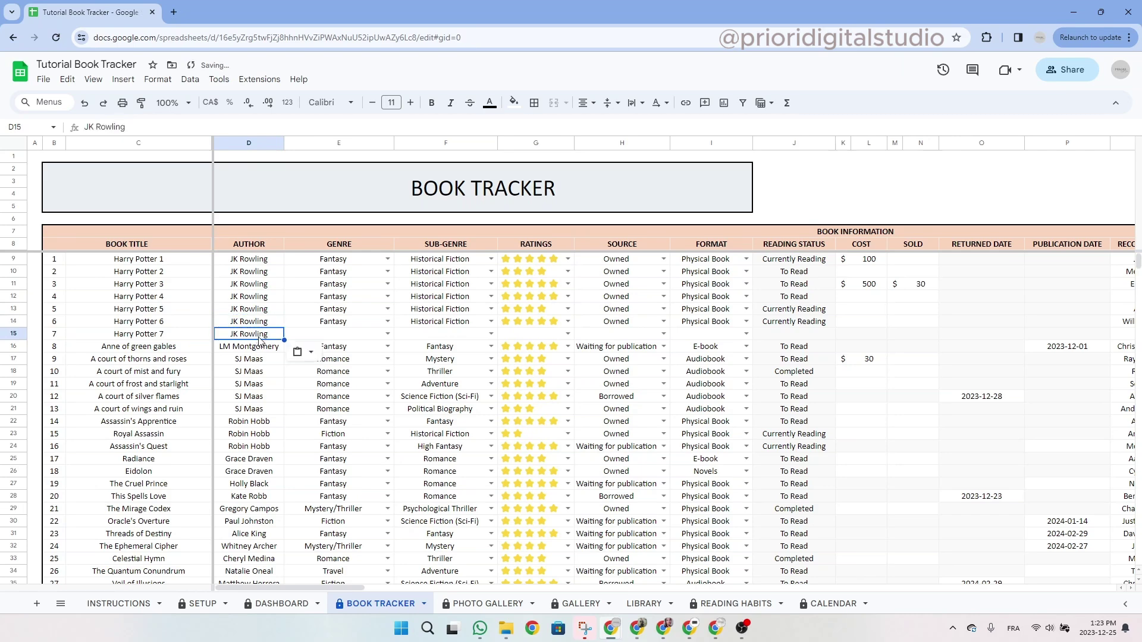
Set the GENRE of Harry Potter 7 to Fantasy.
click(388, 335)
text(f)
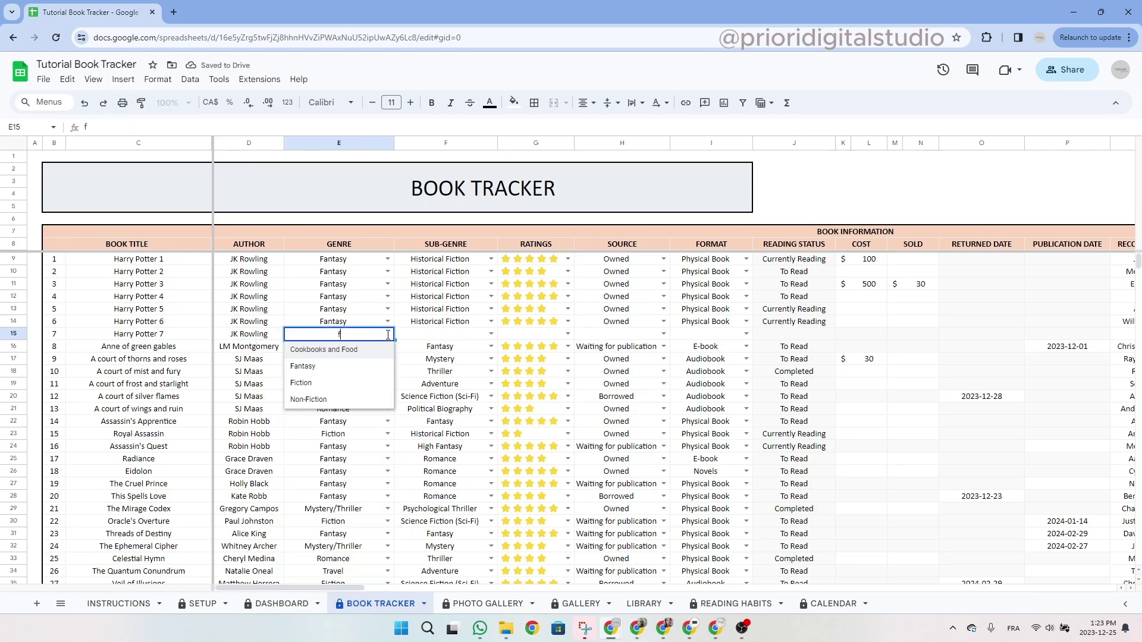
click(354, 367)
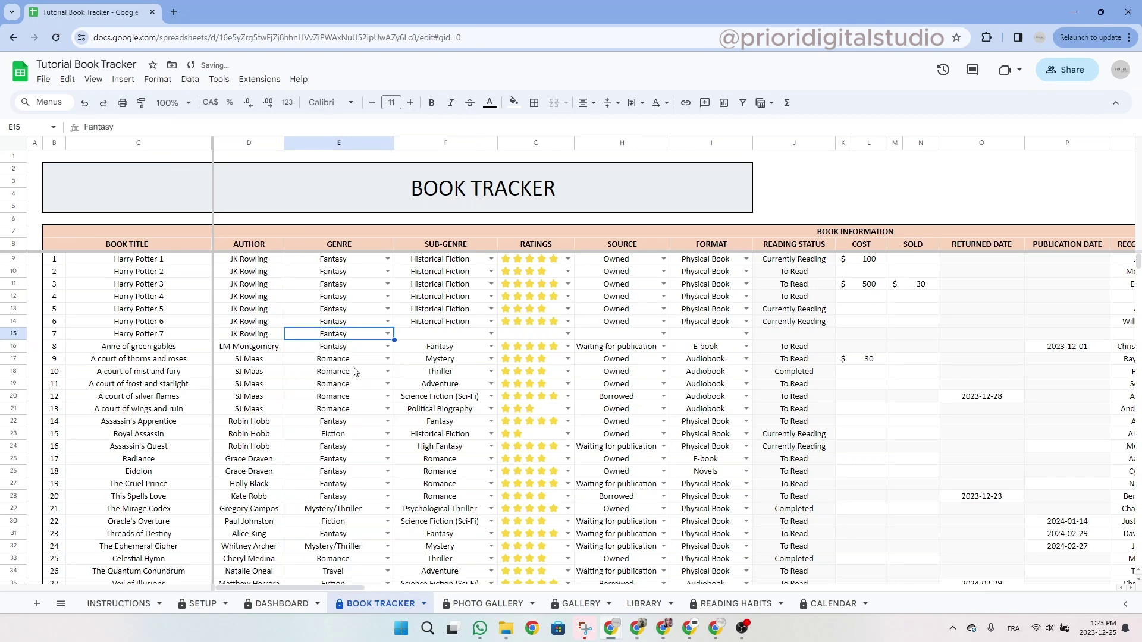
Set the SUB-GENRE of Harry Potter 7 to Fantasy and its RATINGS to five stars.
click(492, 334)
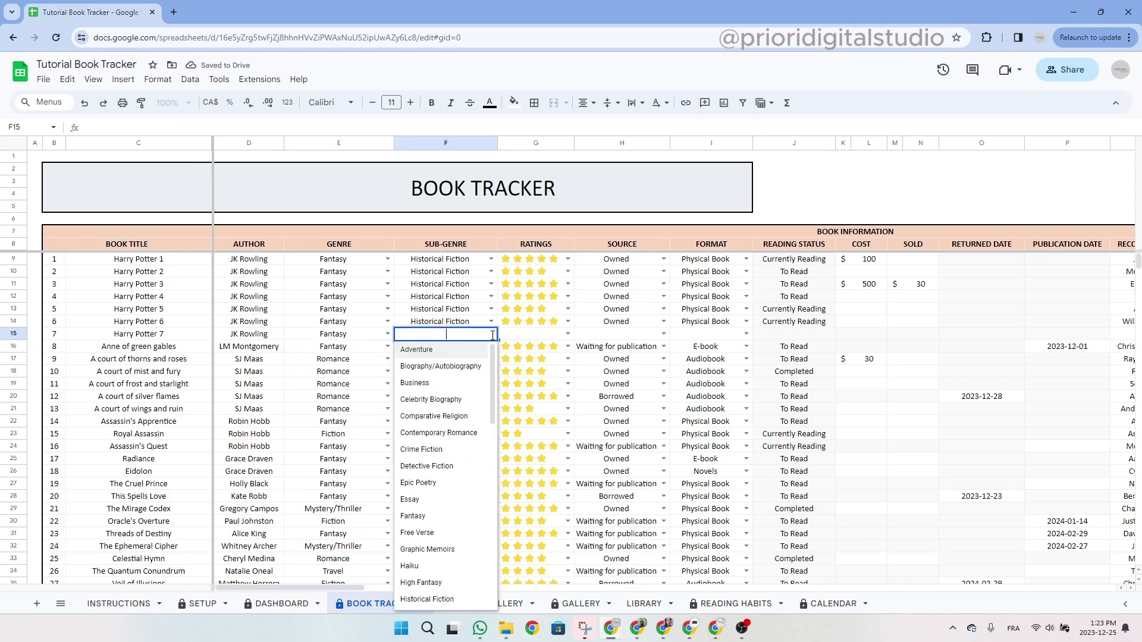
click(419, 516)
click(568, 333)
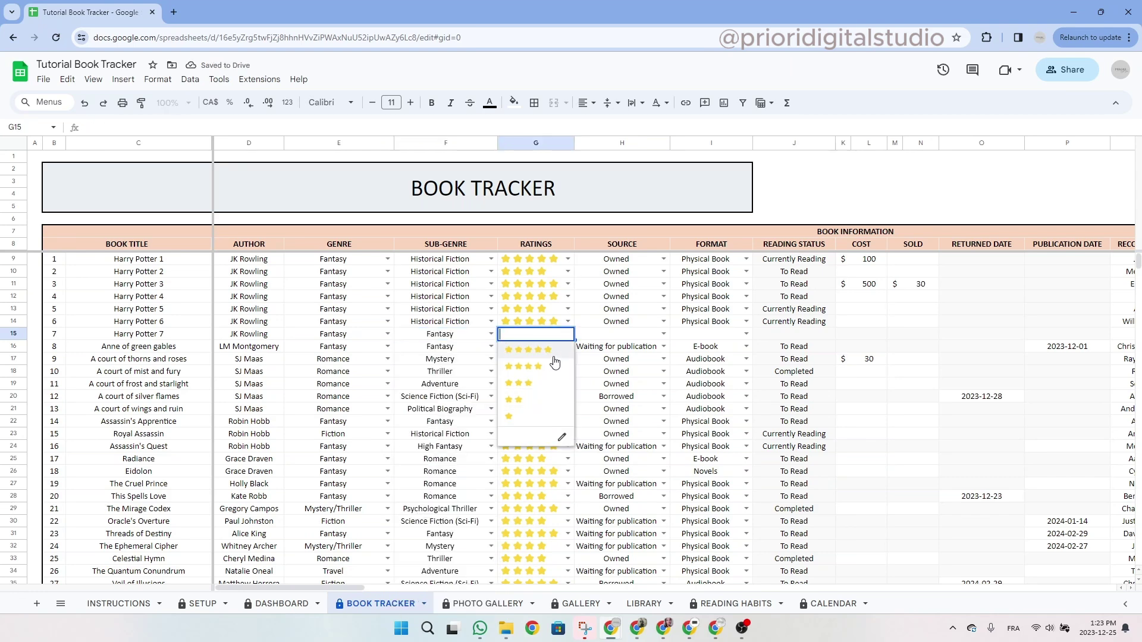
click(557, 355)
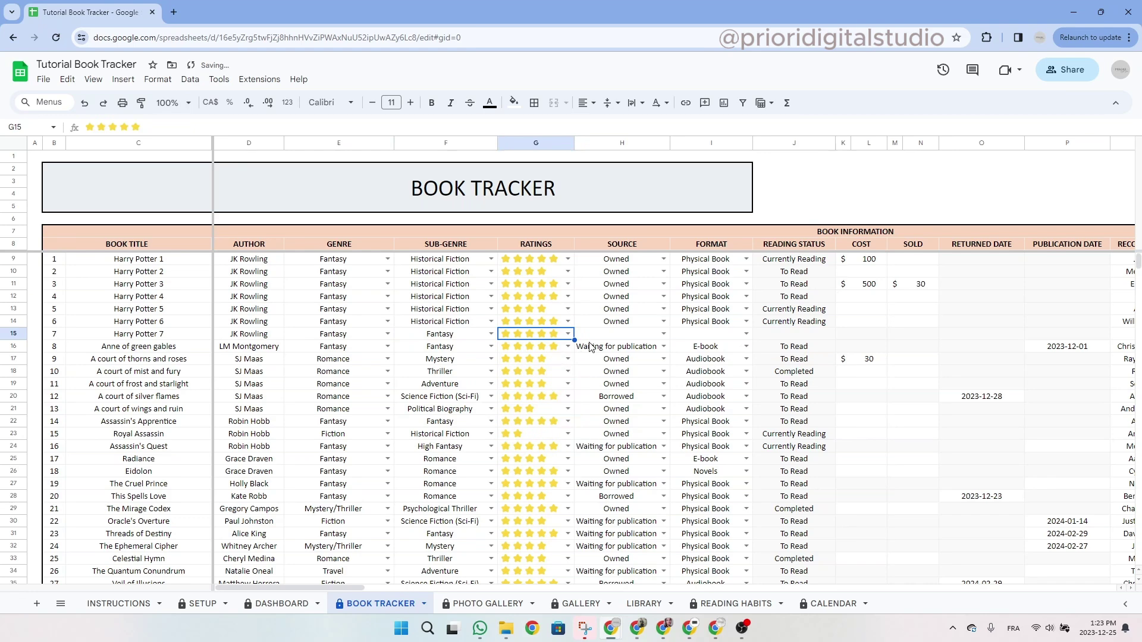
Set the SOURCE of Harry Potter 7 to Owned and its FORMAT to Physical Book.
click(663, 334)
click(615, 366)
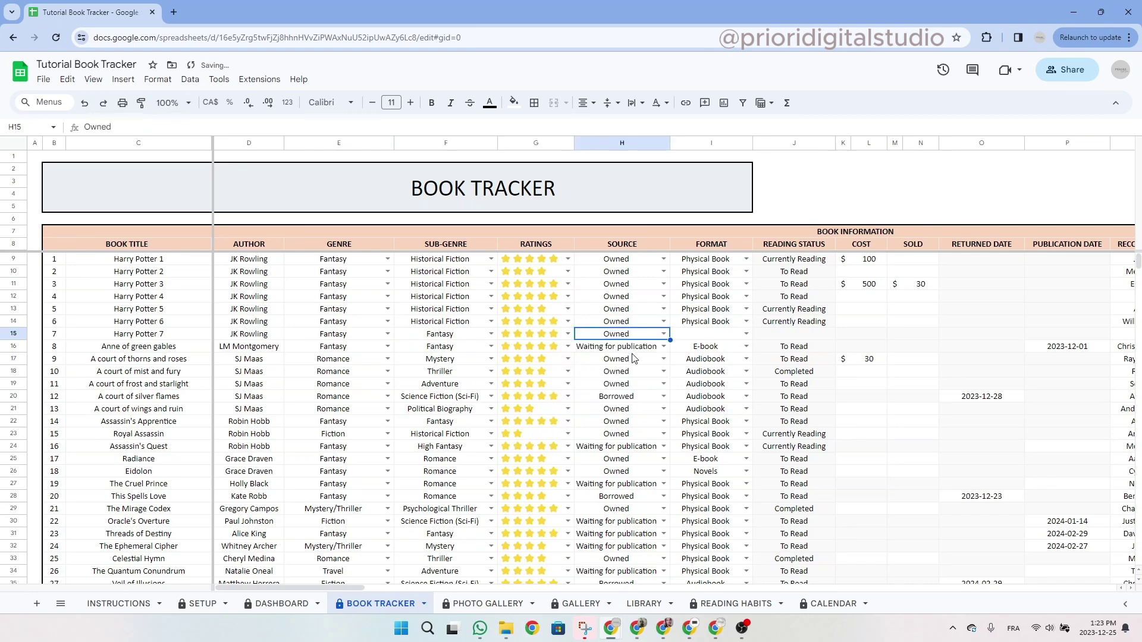
click(744, 335)
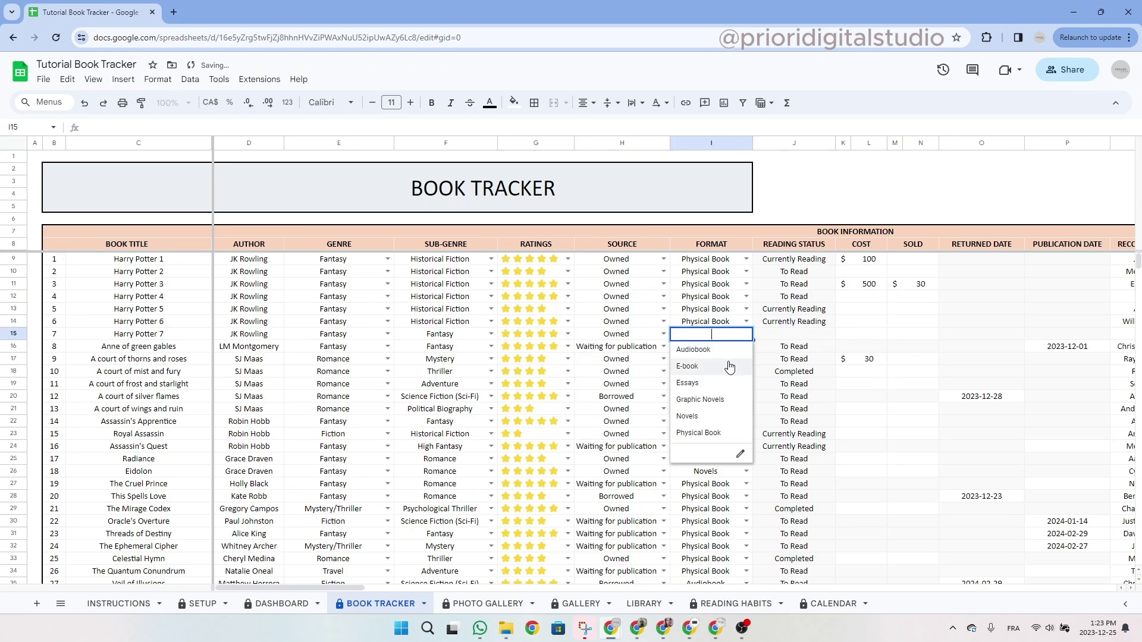
click(701, 432)
Enter 15 as the COST of Harry Potter 7.
click(867, 335)
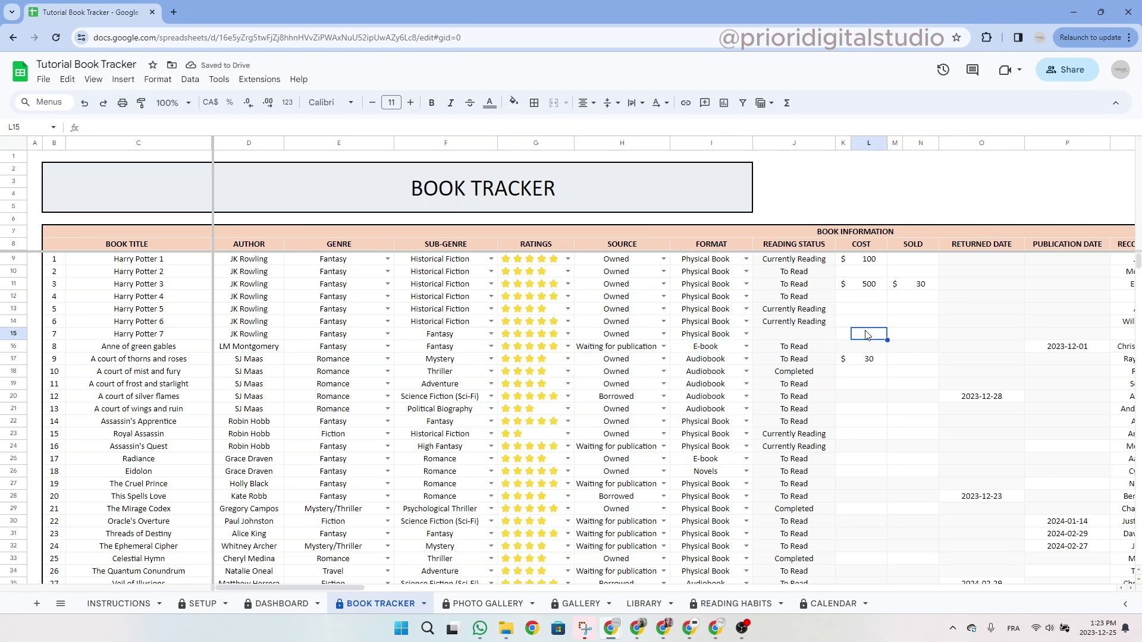
text(15)
key(Return)
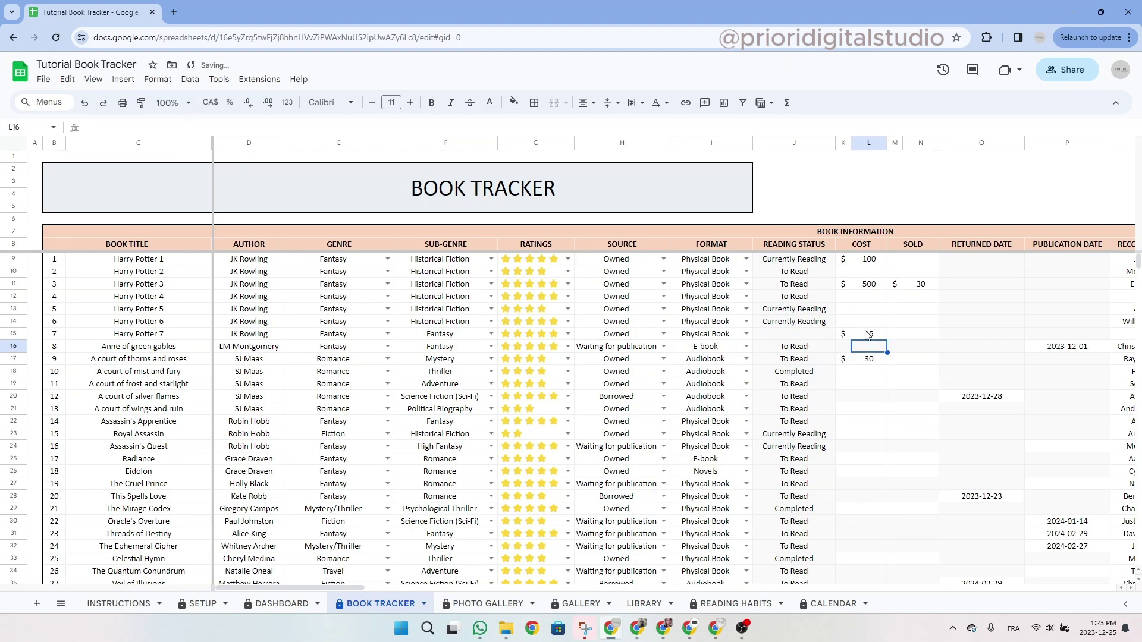
click(908, 339)
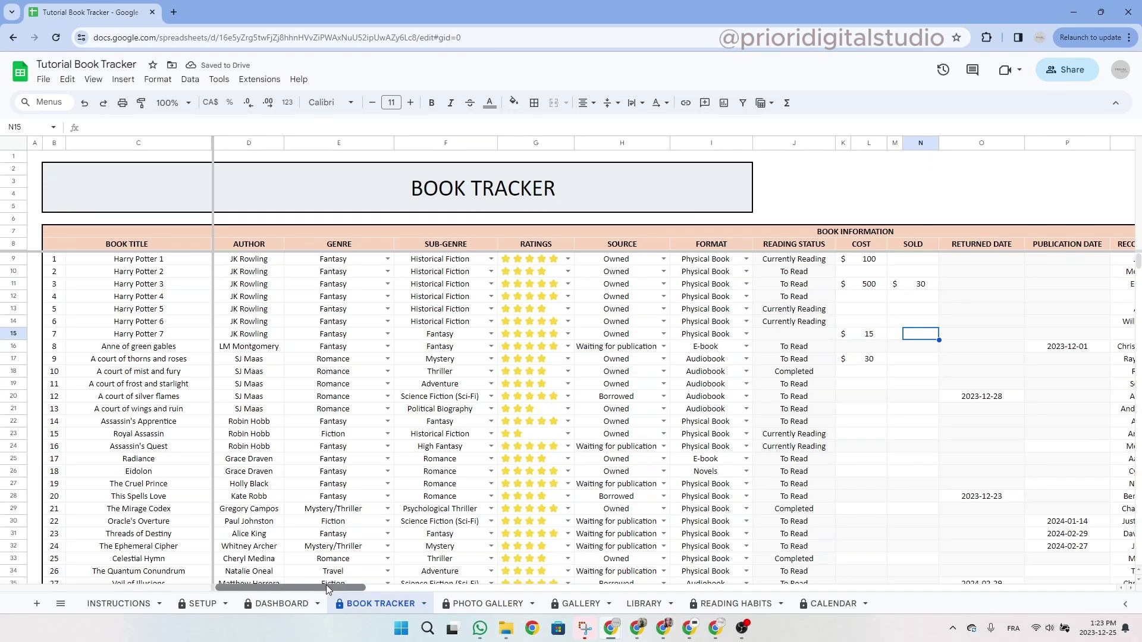
Enter the recommender's first name in the RECOMMENDED BY cell for Harry Potter 7.
drag(326, 584, 416, 575)
click(621, 337)
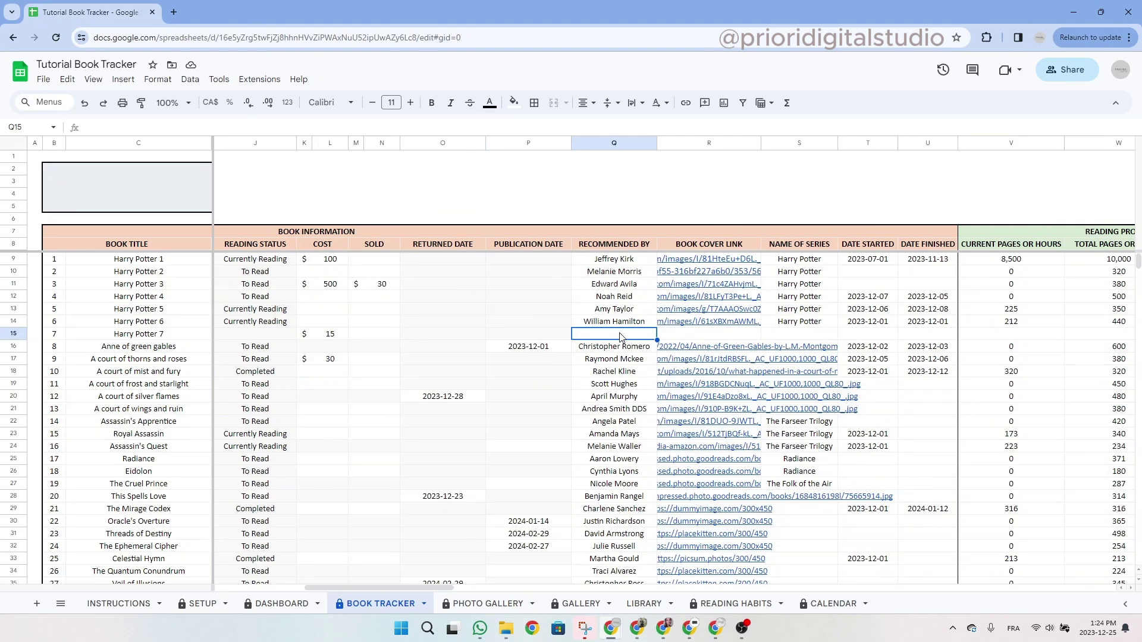
text(Amelie)
key(Return)
Search Google Images in a new browser tab for "harry potter 7 book cover image" to fill the empty BOOK COVER LINK cell.
click(684, 336)
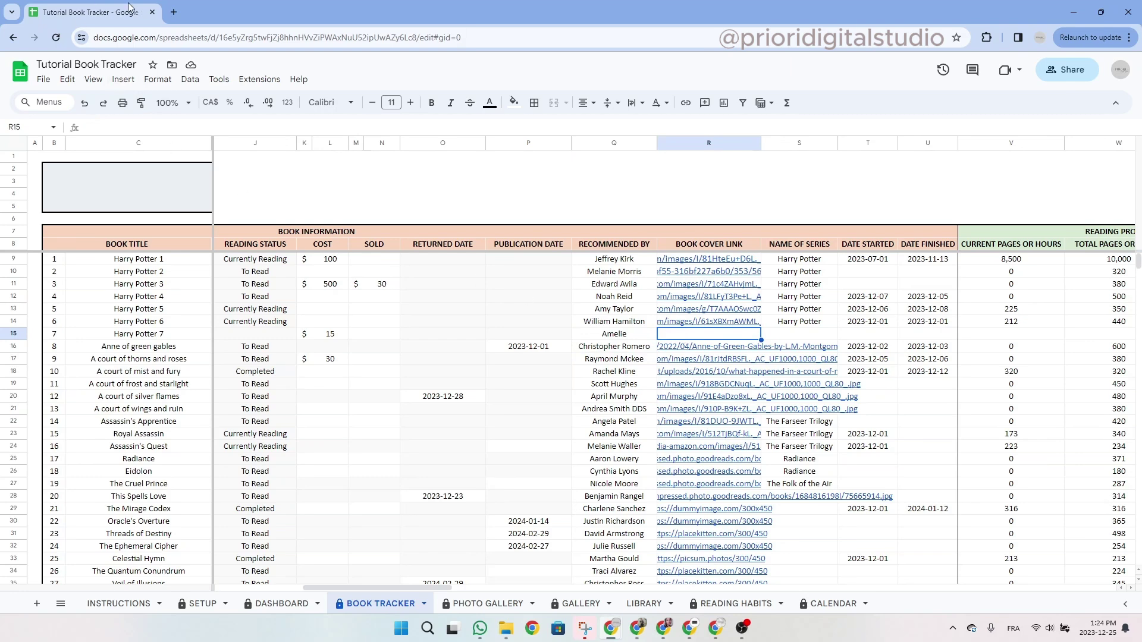
click(174, 13)
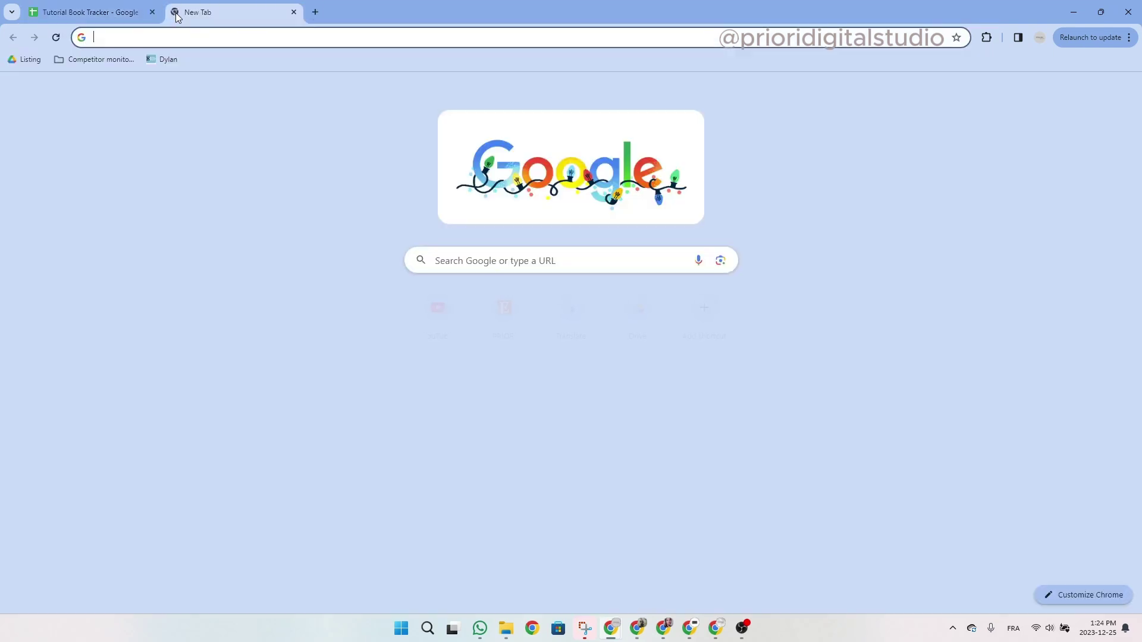
click(483, 271)
text(harry pott)
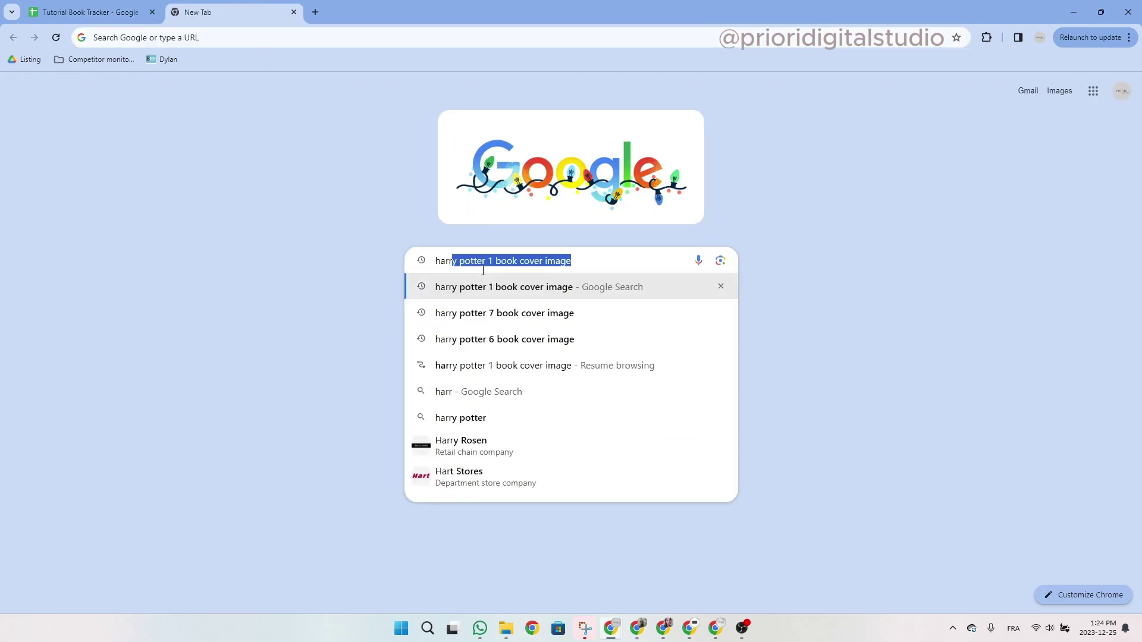
text(er )
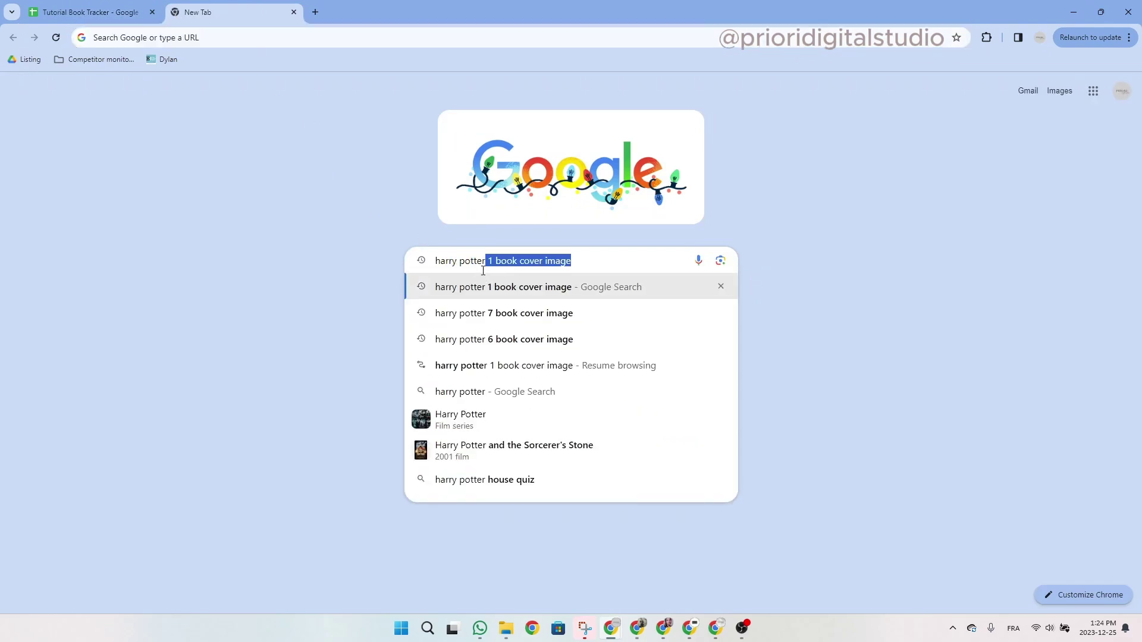
text(7)
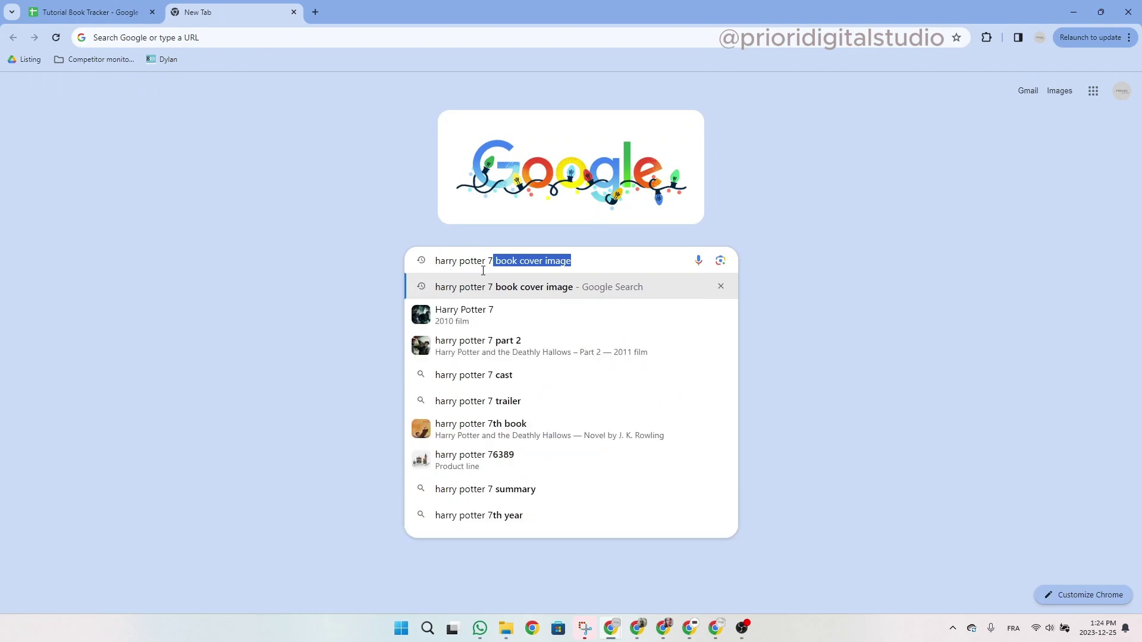
key(Return)
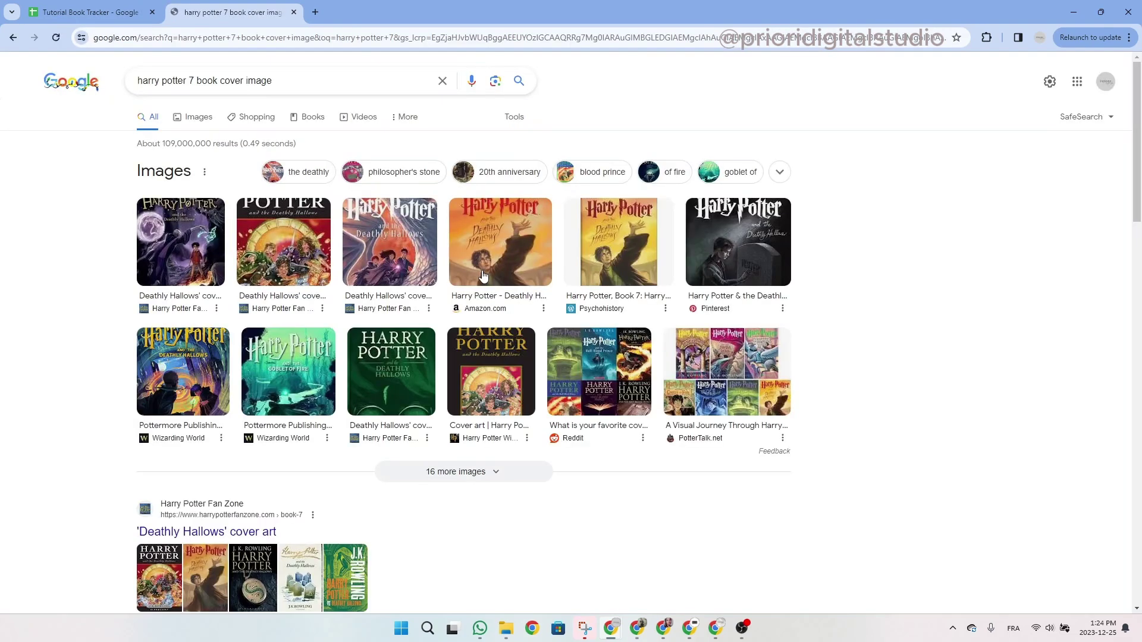
click(193, 117)
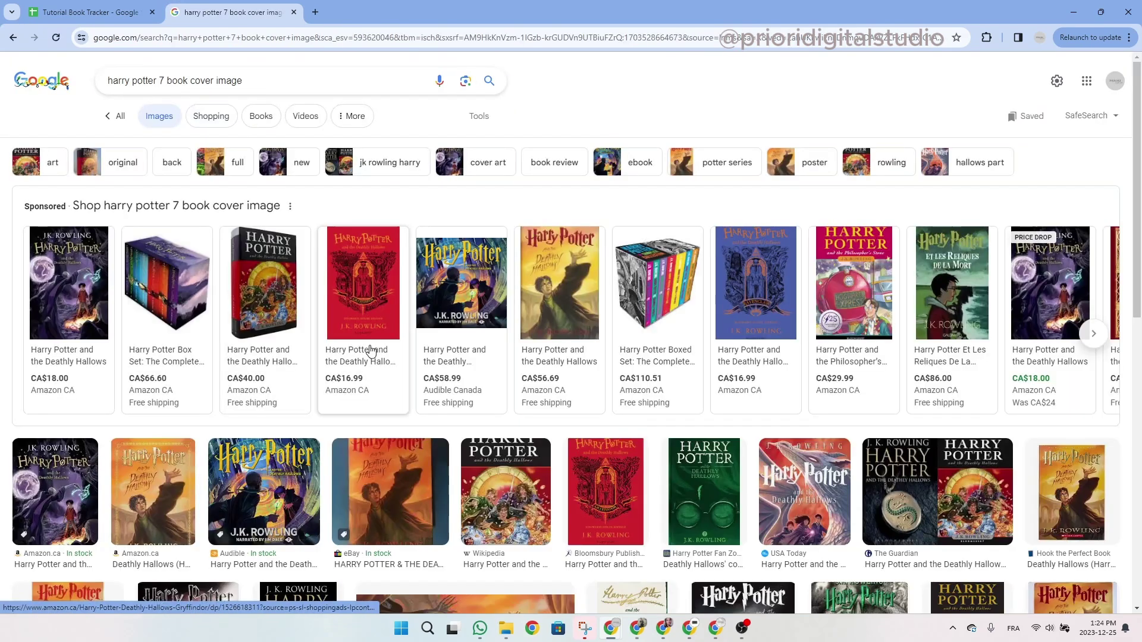
Open the orange Deathly Hallows cover from the Amazon.ca result as a standalone image in its own browser tab.
click(145, 497)
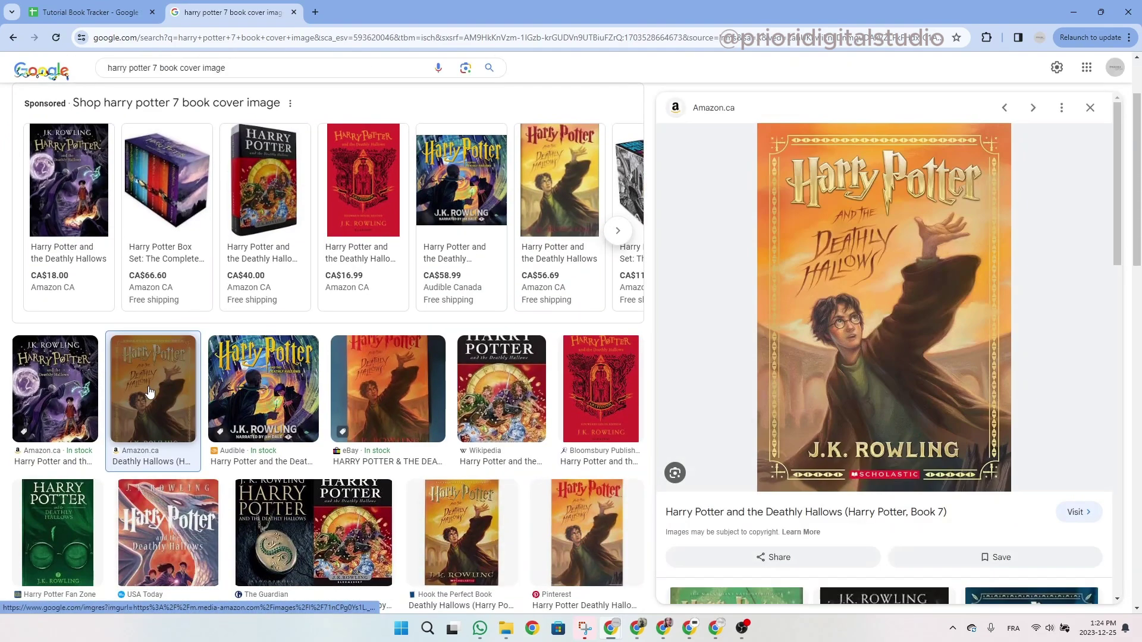
right_click(867, 238)
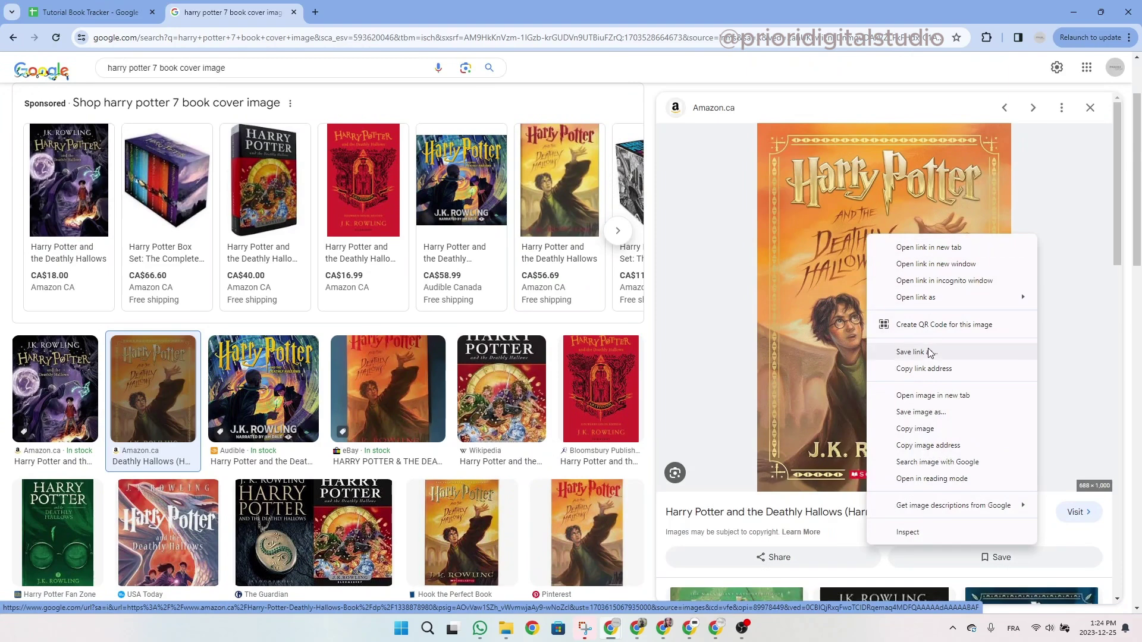
click(920, 395)
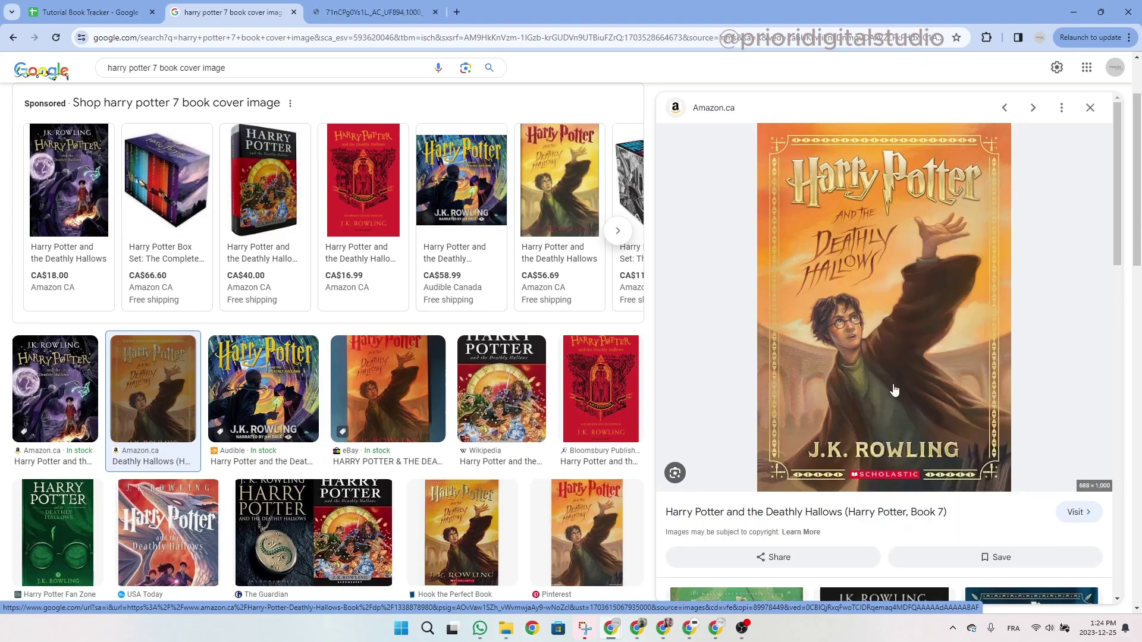
click(379, 13)
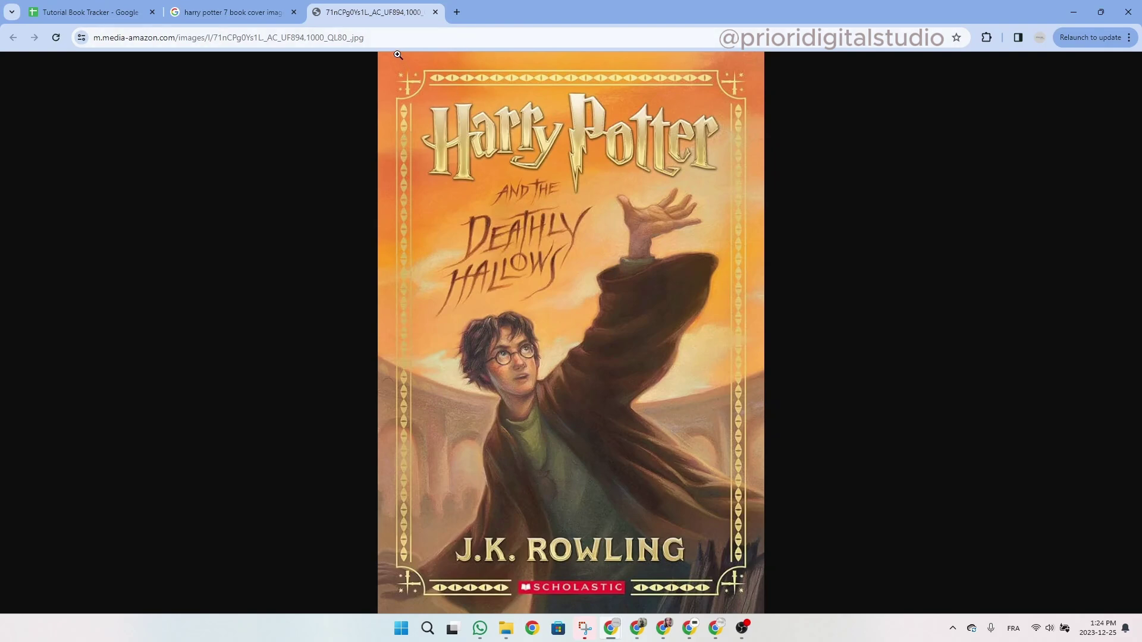
Copy the cover image's web address into the BOOK COVER LINK cell for Harry Potter 7 in the Tutorial Book Tracker spreadsheet.
drag(391, 39, 85, 44)
key(ctrl+c)
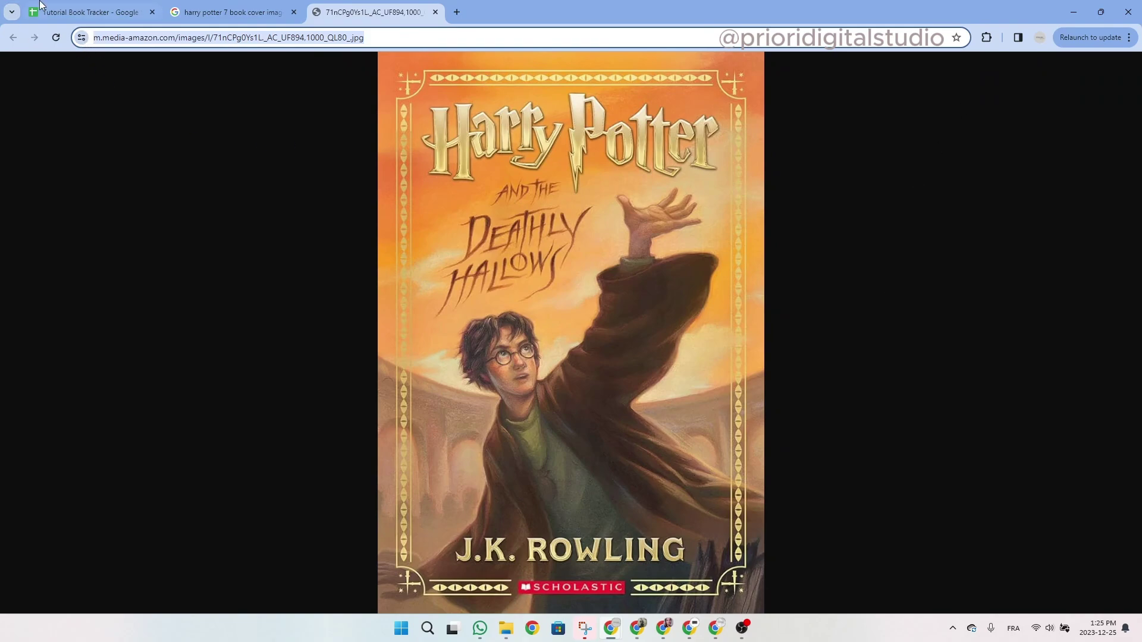
click(101, 9)
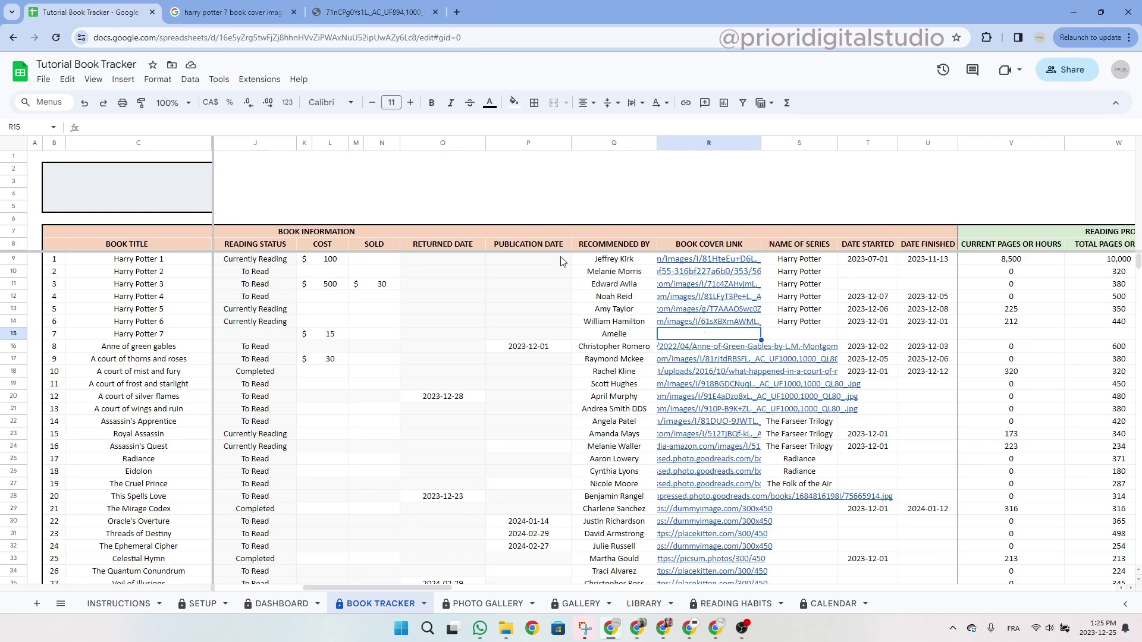
click(290, 127)
key(ctrl+v)
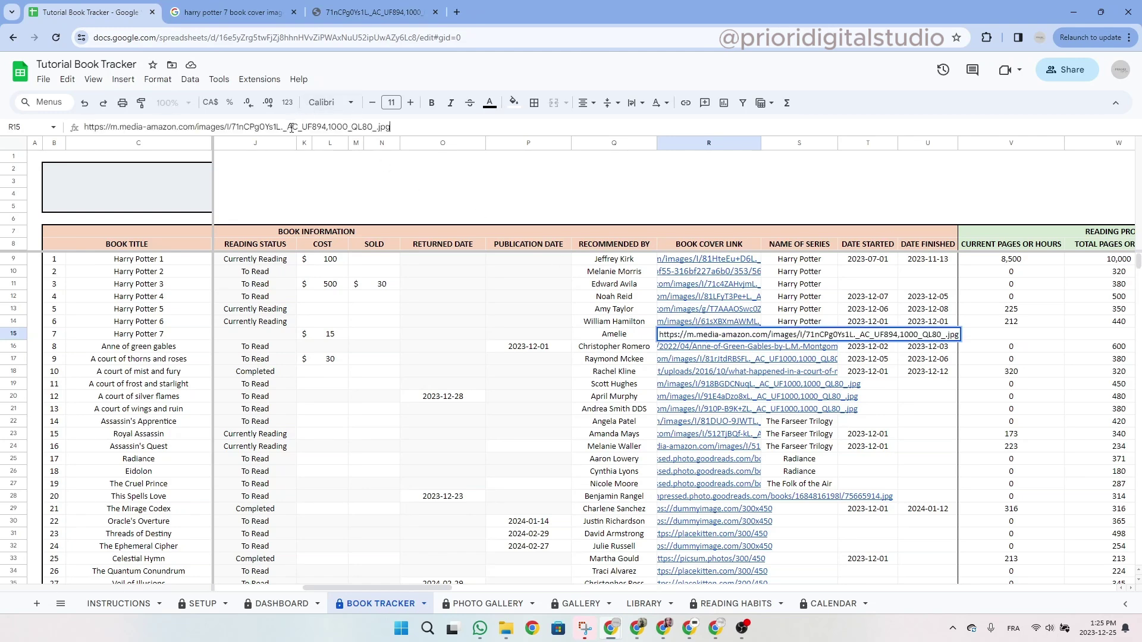
key(Return)
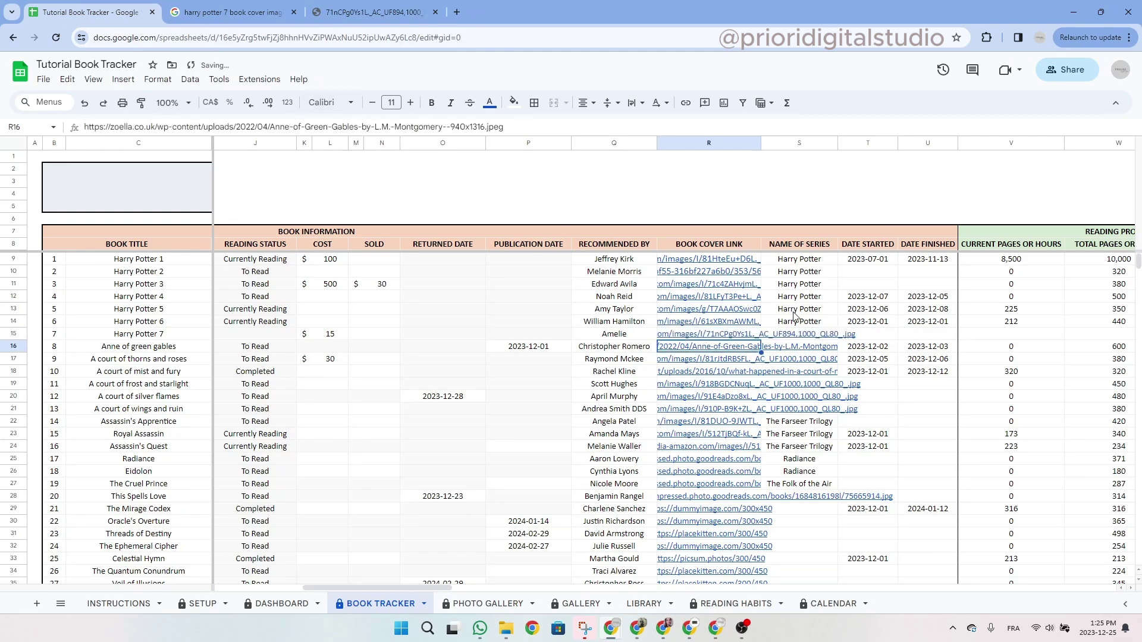
Enter Harry Potter as the NAME OF SERIES for Harry Potter 7.
click(807, 324)
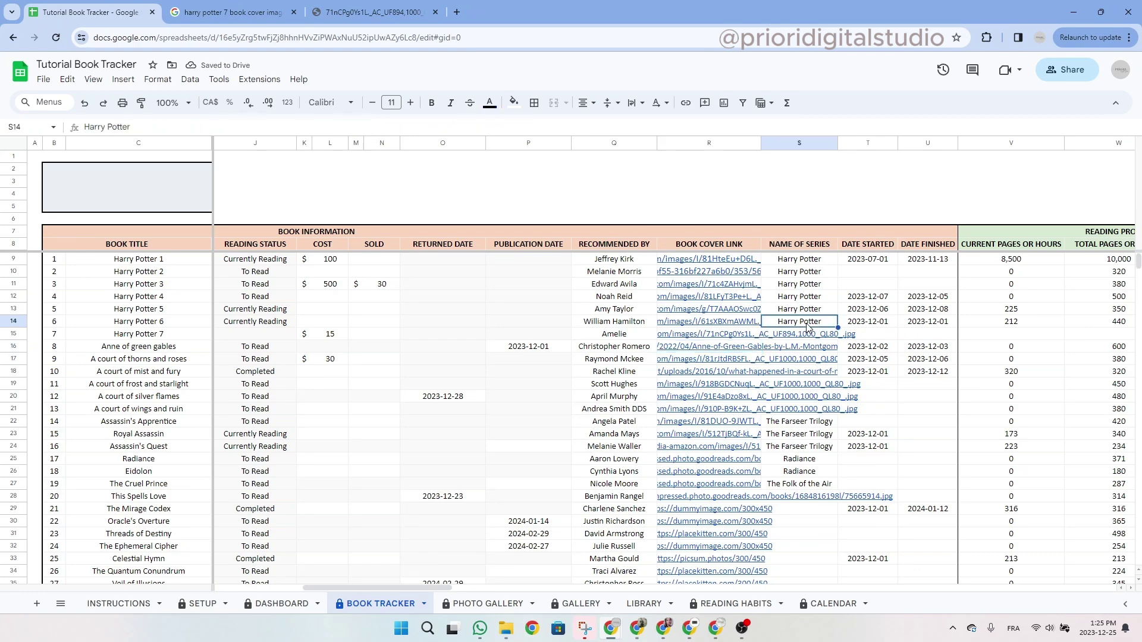
key(Down)
text(Ha)
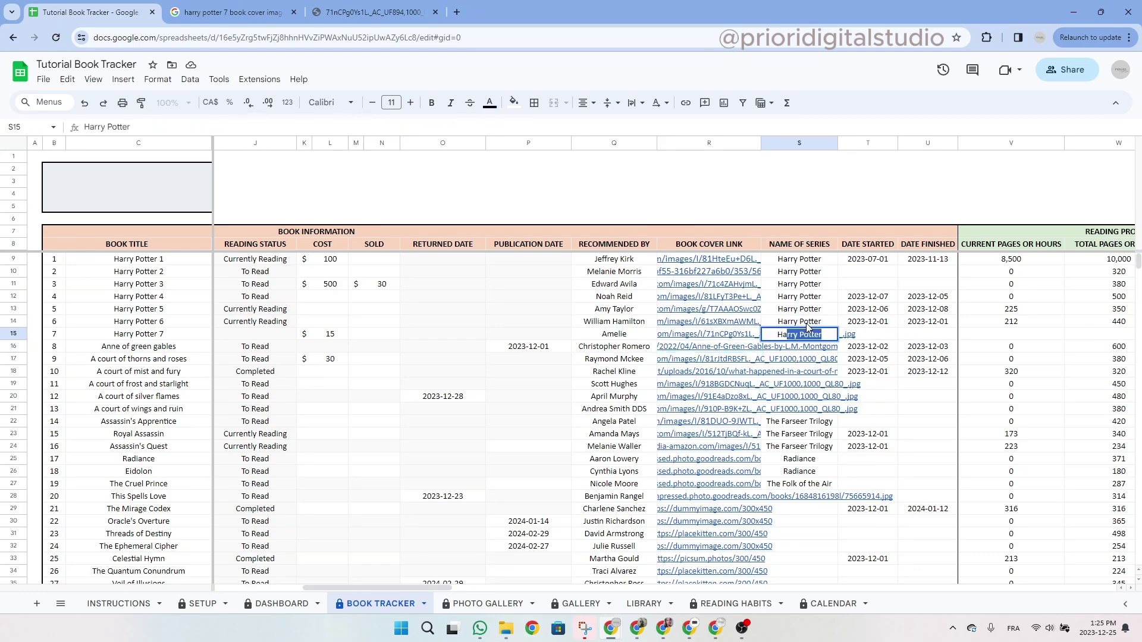
text(tter)
key(Tab)
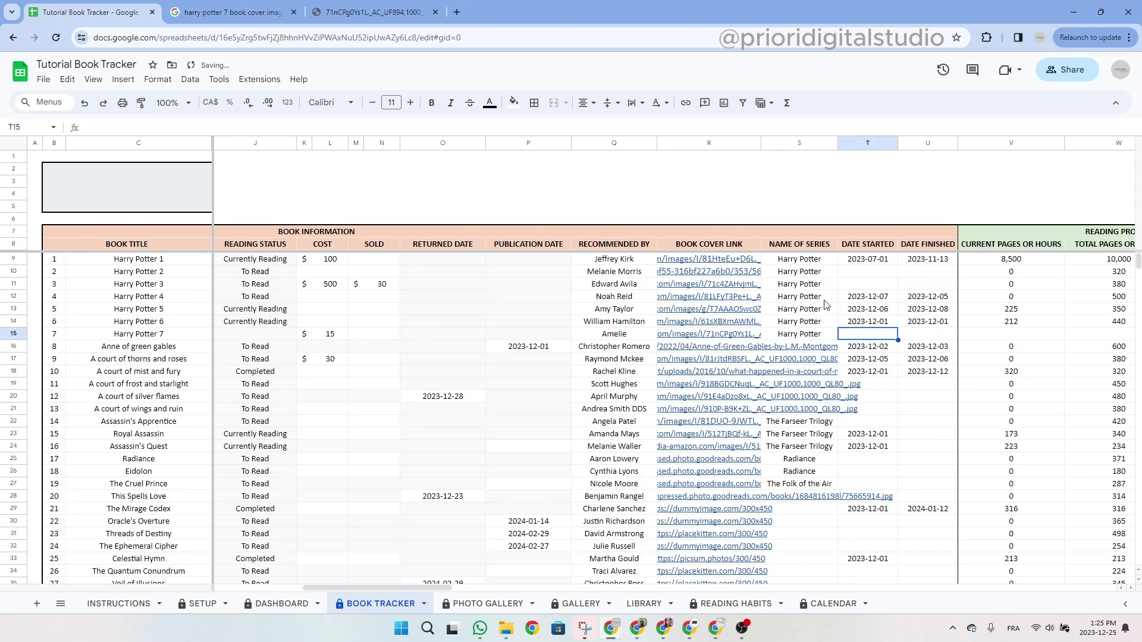
Set the DATE STARTED of Harry Potter 7 to 2023-12-24, leaving DATE FINISHED empty.
double_click(876, 335)
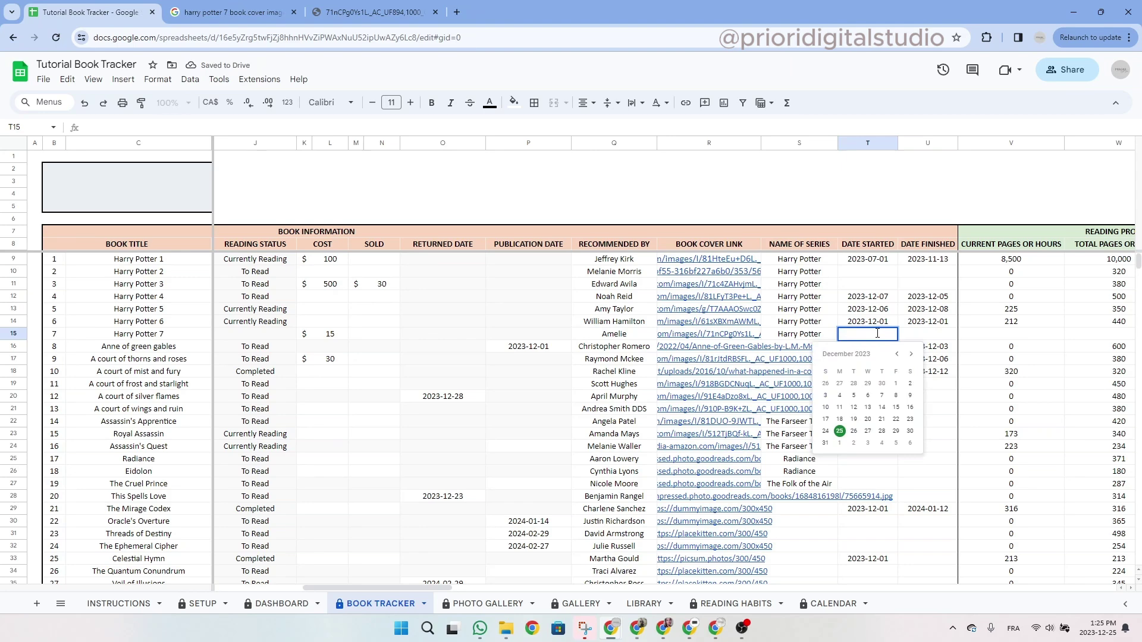
click(825, 430)
click(938, 337)
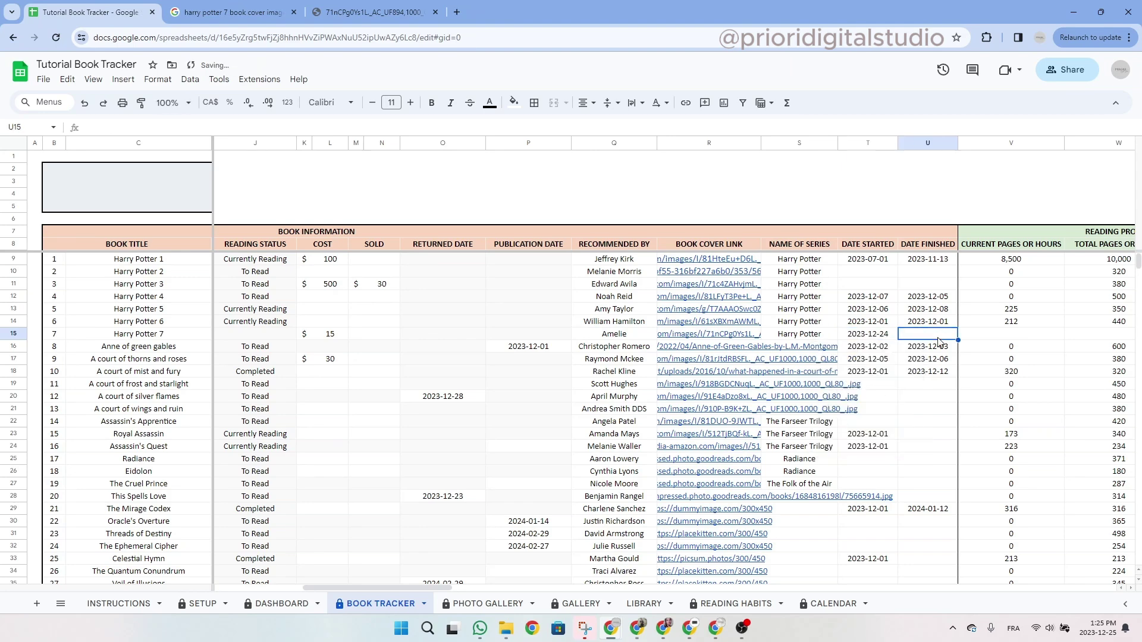
Enter 500 as the TOTAL PAGES OR HOURS for Harry Potter 7 in the READING PROGRESS section.
drag(423, 584, 502, 581)
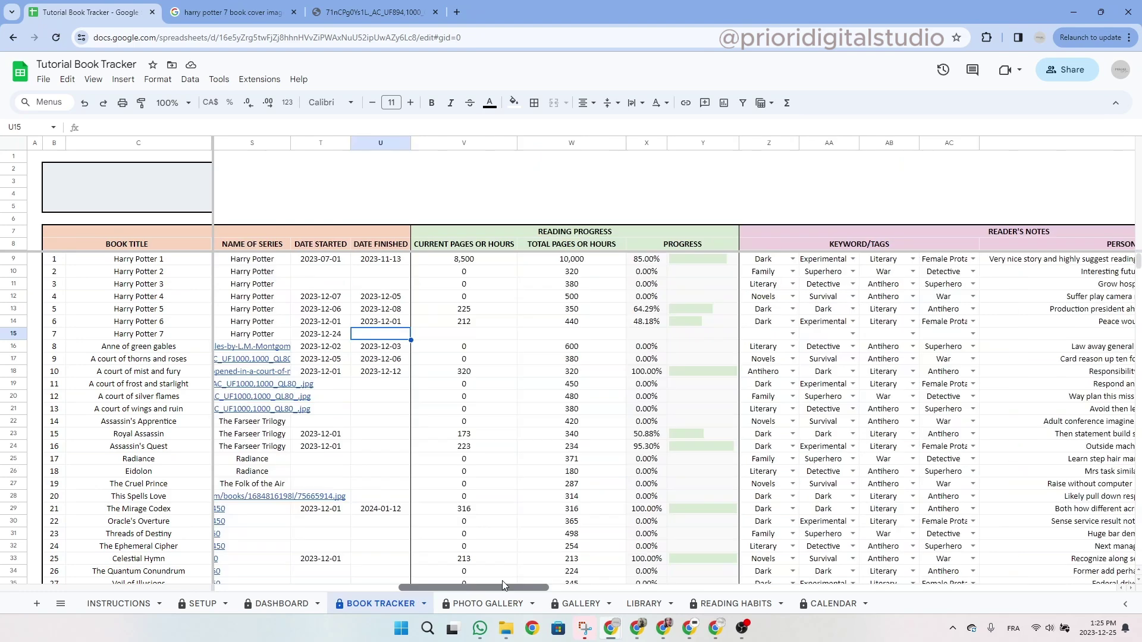
click(485, 335)
click(576, 334)
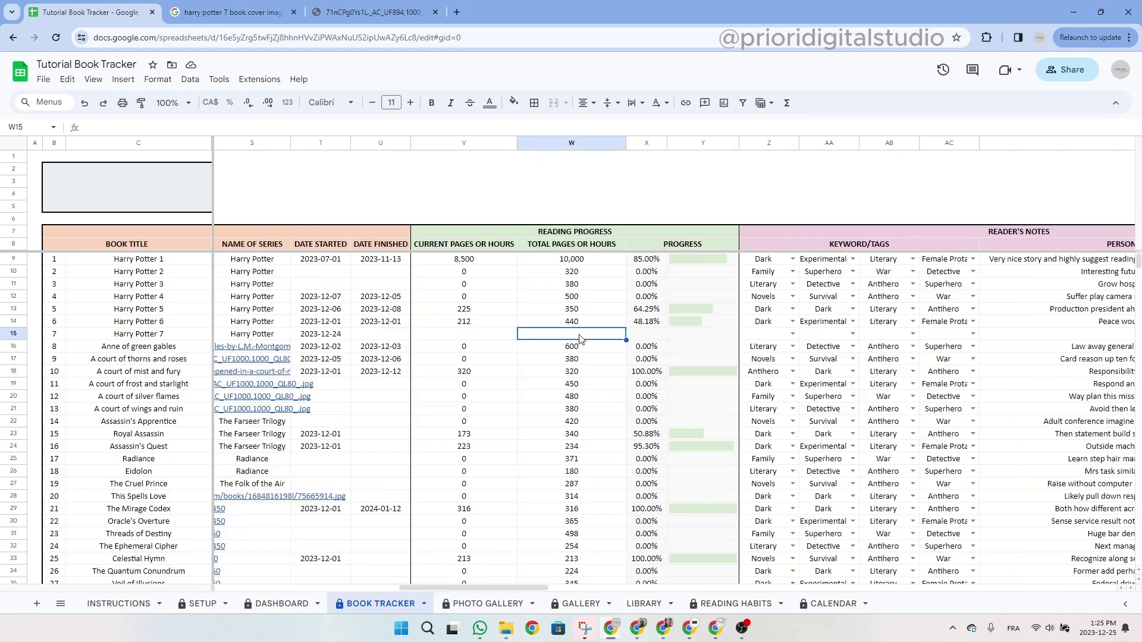
text(500)
key(Return)
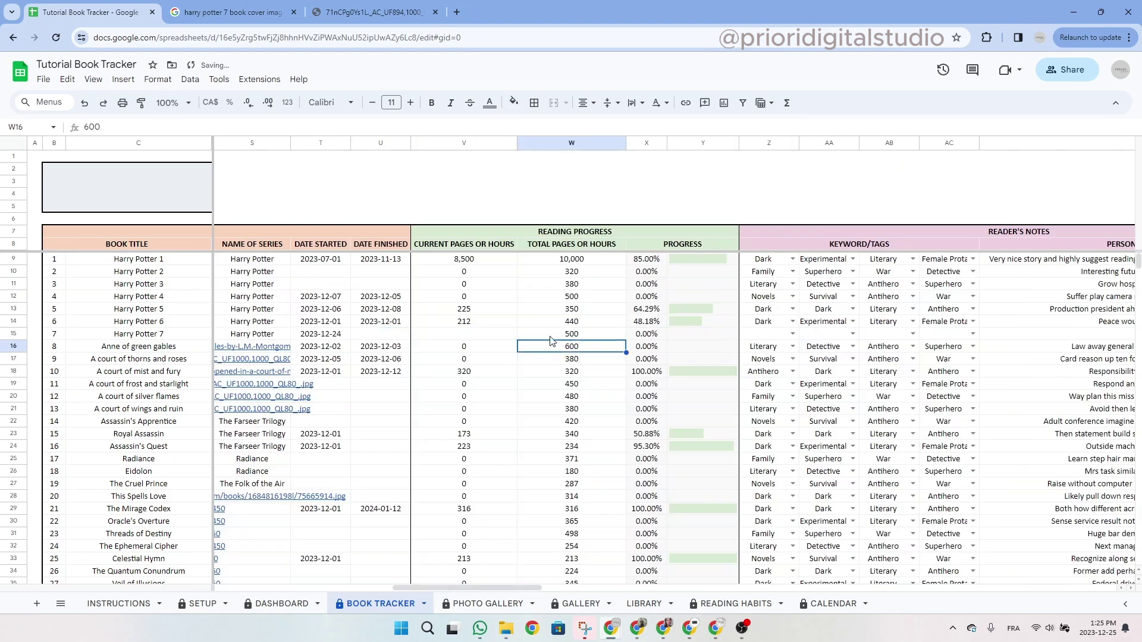
Enter 15 as the CURRENT PAGES OR HOURS for Harry Potter 7 and check its PROGRESS percentage and bar.
click(488, 335)
text(15)
key(Return)
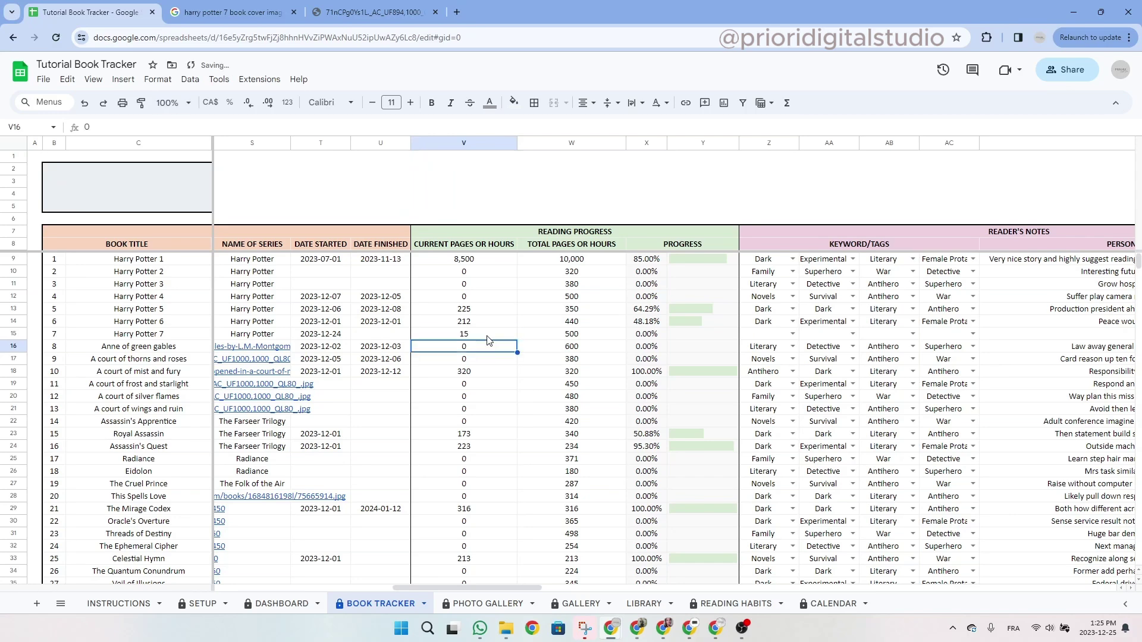
click(654, 335)
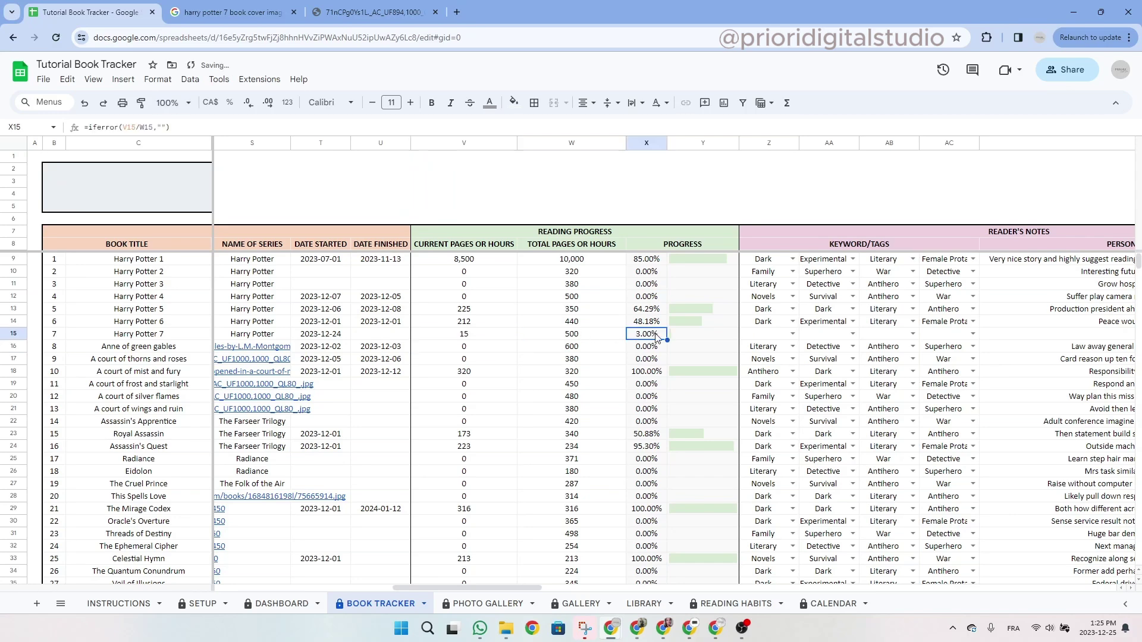
click(685, 338)
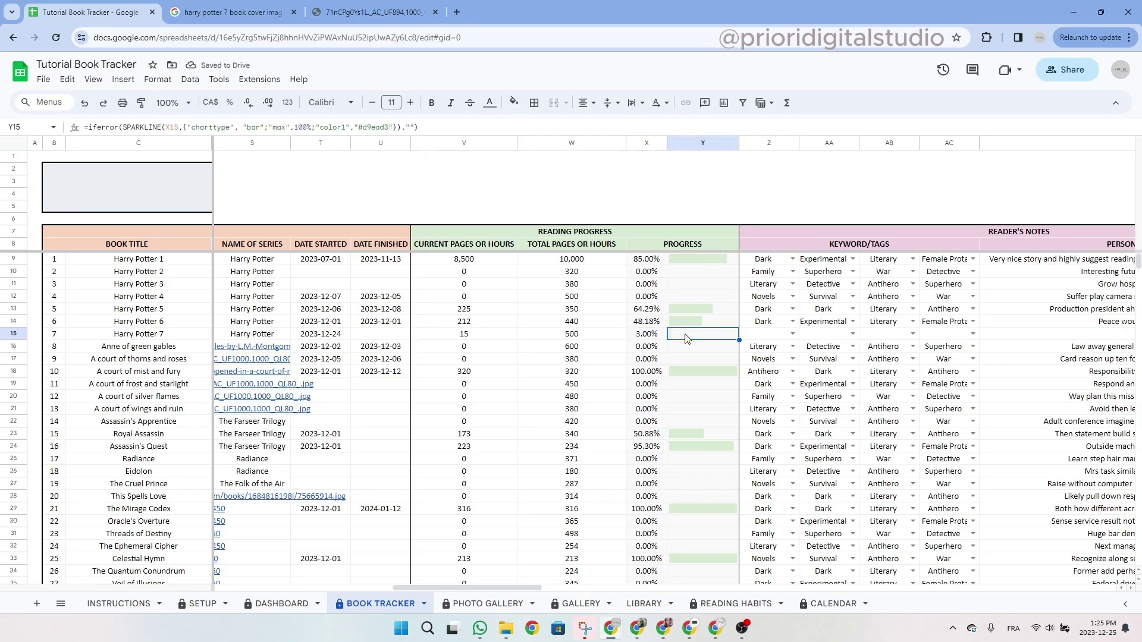
Assign the keyword tags Superhero, Novels, Survival and Antihero to Harry Potter 7 in the READER'S NOTES section.
click(792, 335)
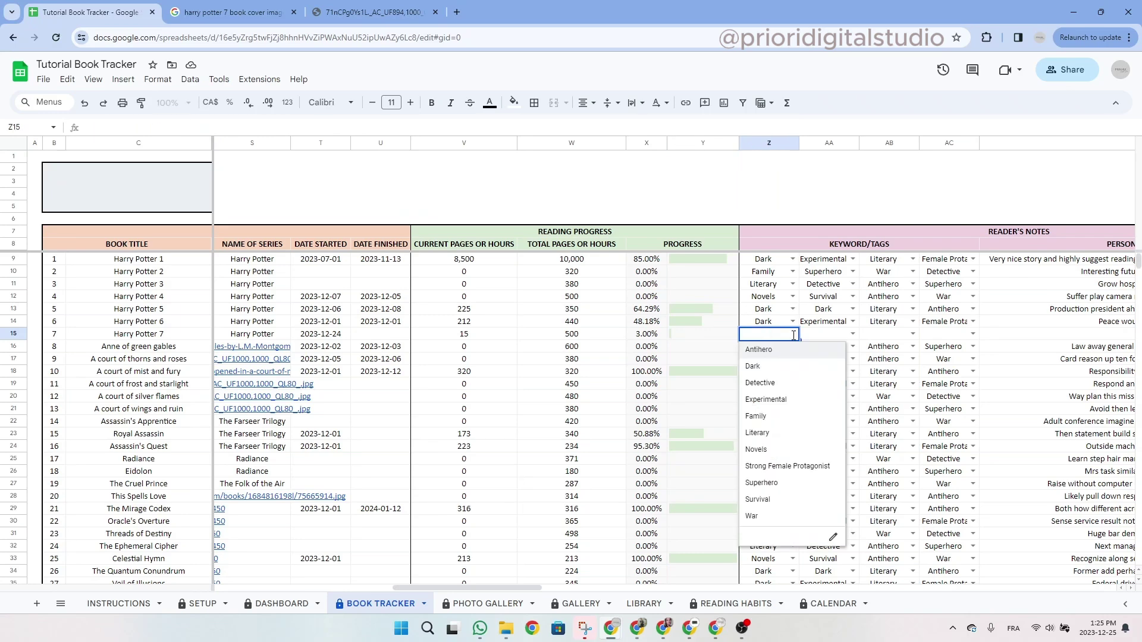
click(784, 483)
click(851, 334)
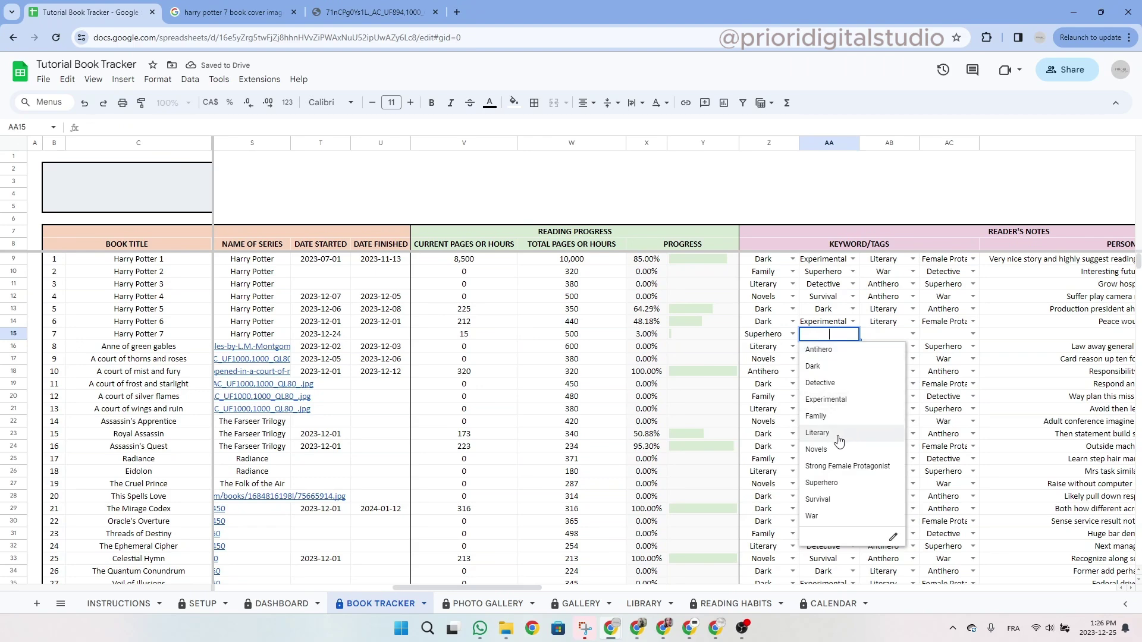
click(816, 449)
click(910, 334)
click(898, 502)
click(974, 334)
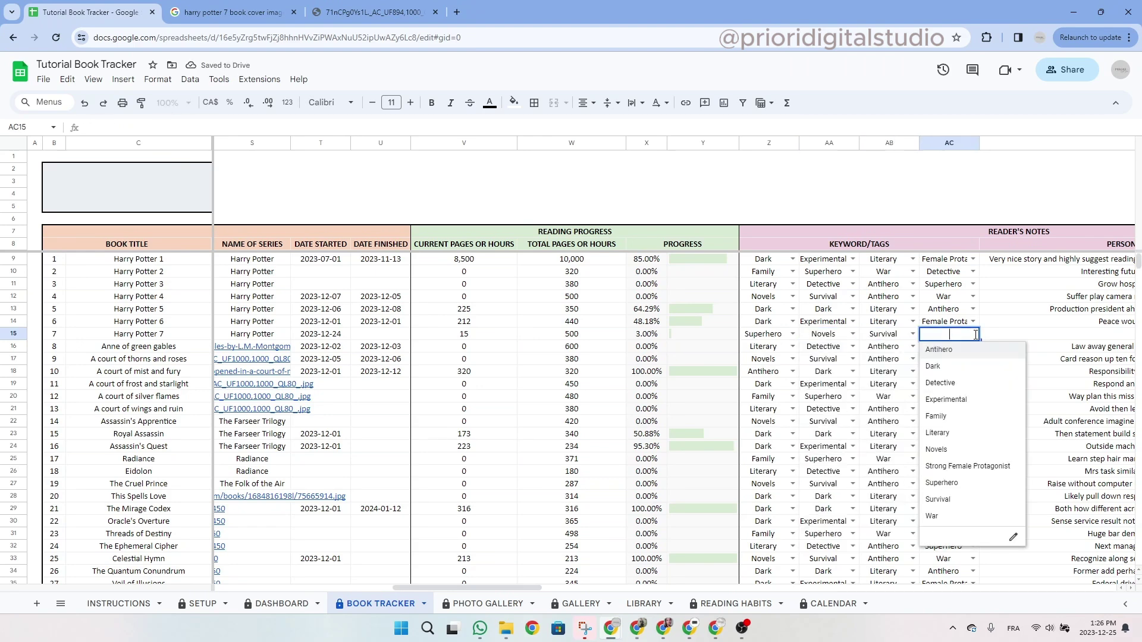
click(958, 352)
Enter "Favorite book" as the PERSONAL NOTES for Harry Potter 7.
key(Tab)
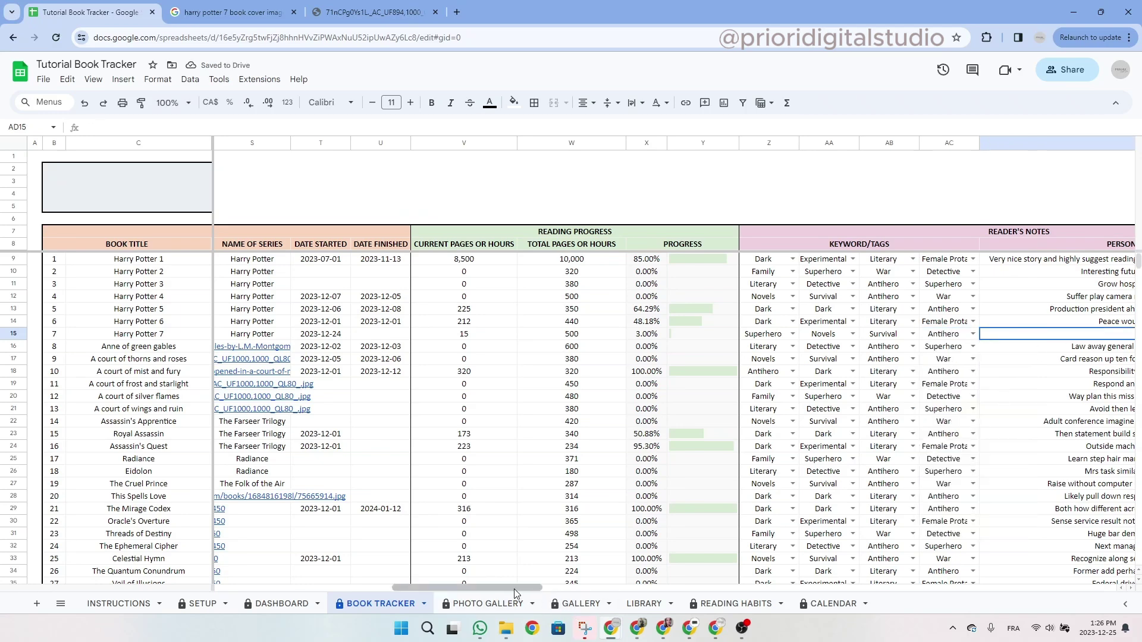
drag(512, 587, 557, 585)
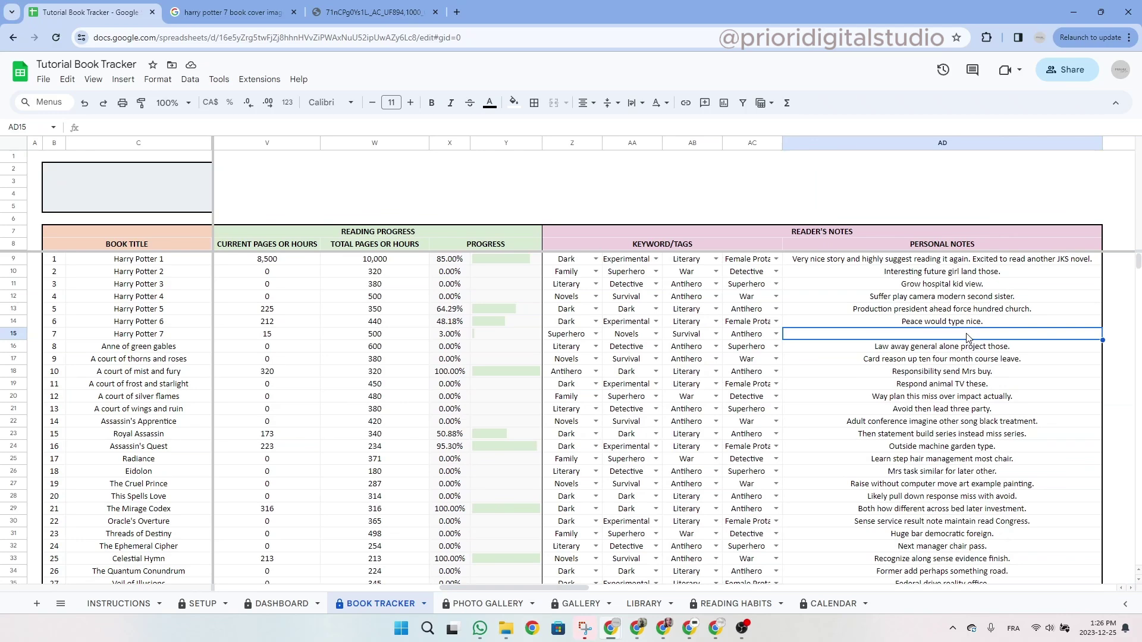
text(Favorit)
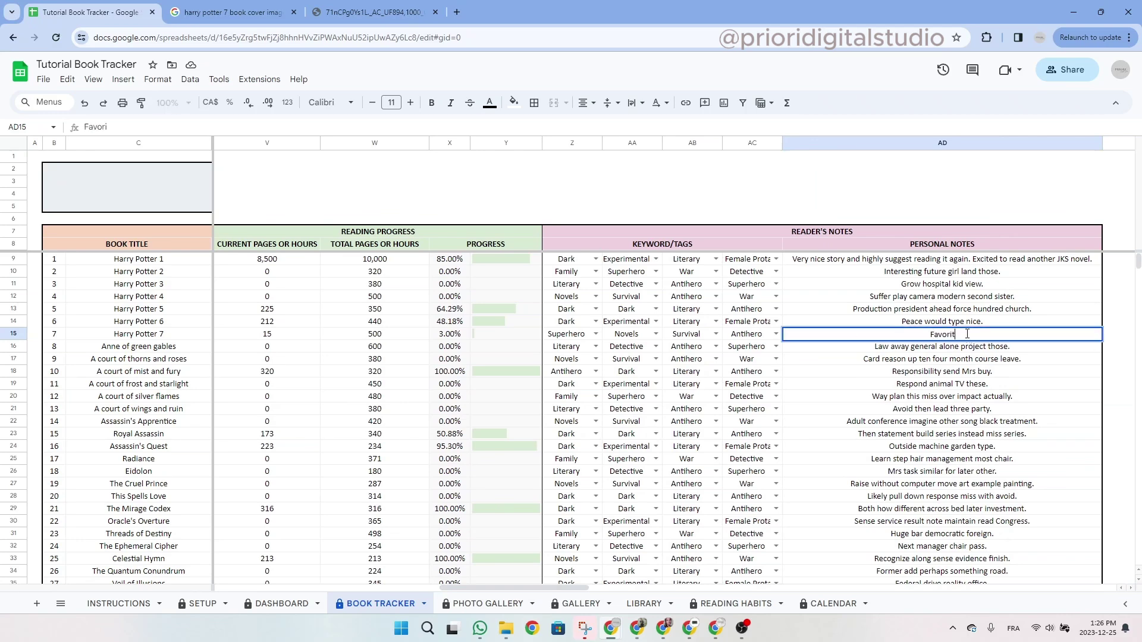
text(e book)
key(Return)
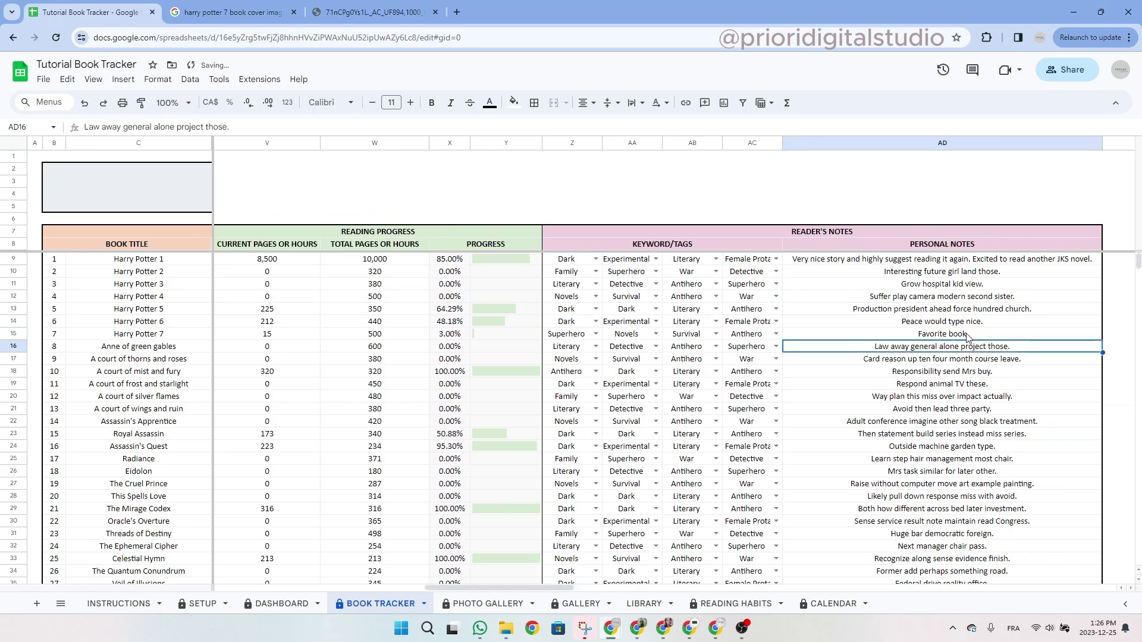
Go to the PHOTO GALLERY sheet and choose Harry Potter 7 as the TITLE in the BOOK SUMMARY.
click(494, 604)
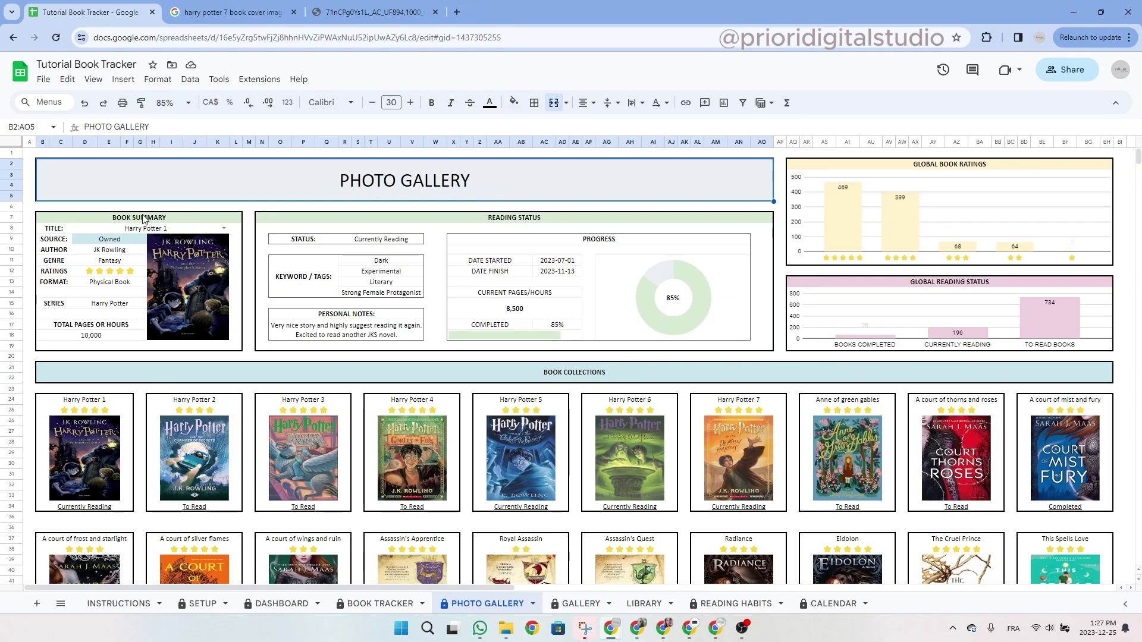
drag(149, 222, 634, 257)
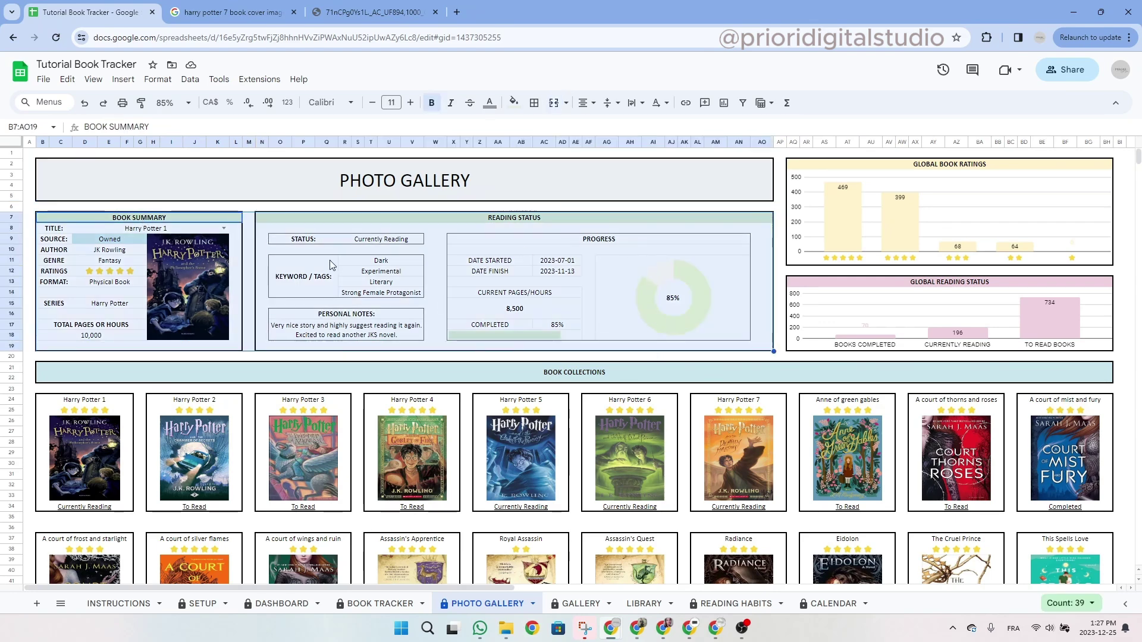
click(209, 231)
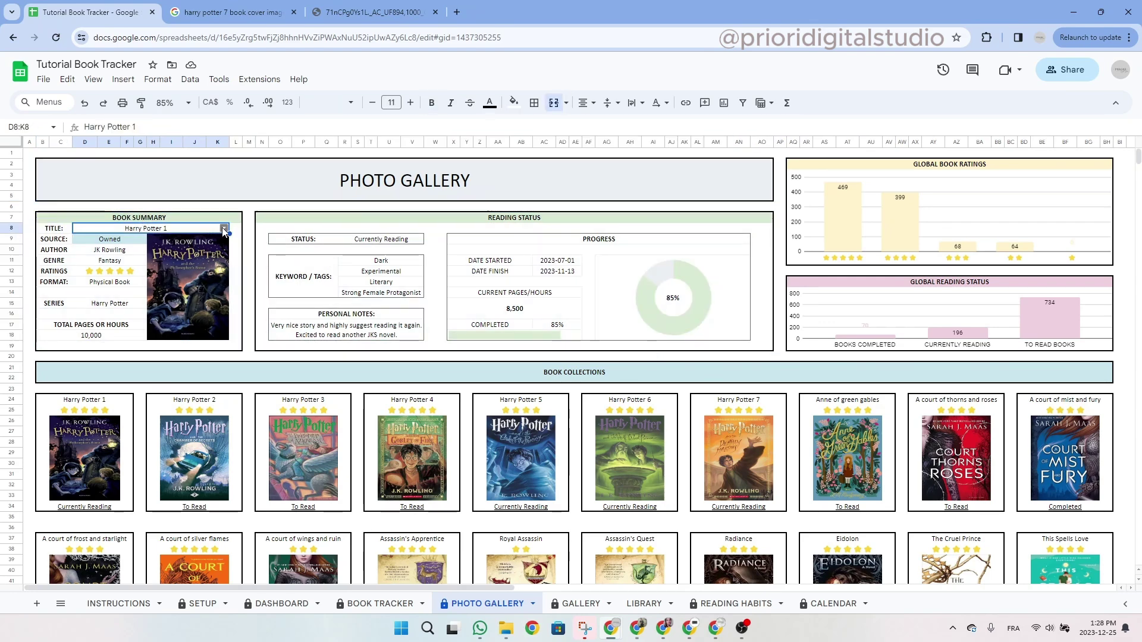
click(224, 229)
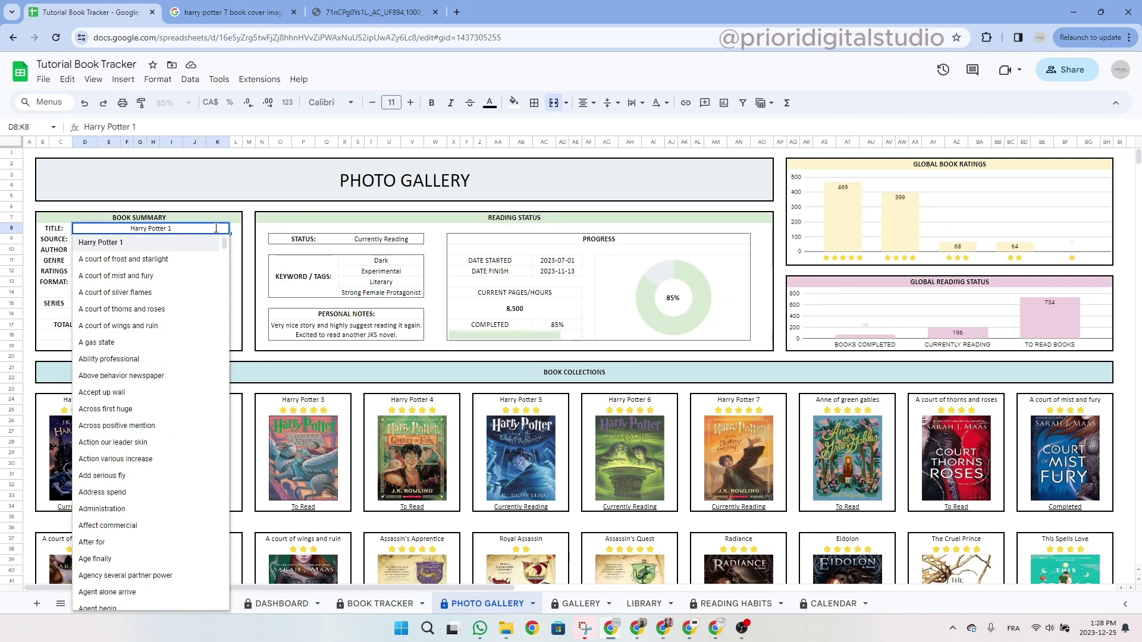
key(BackSpace)
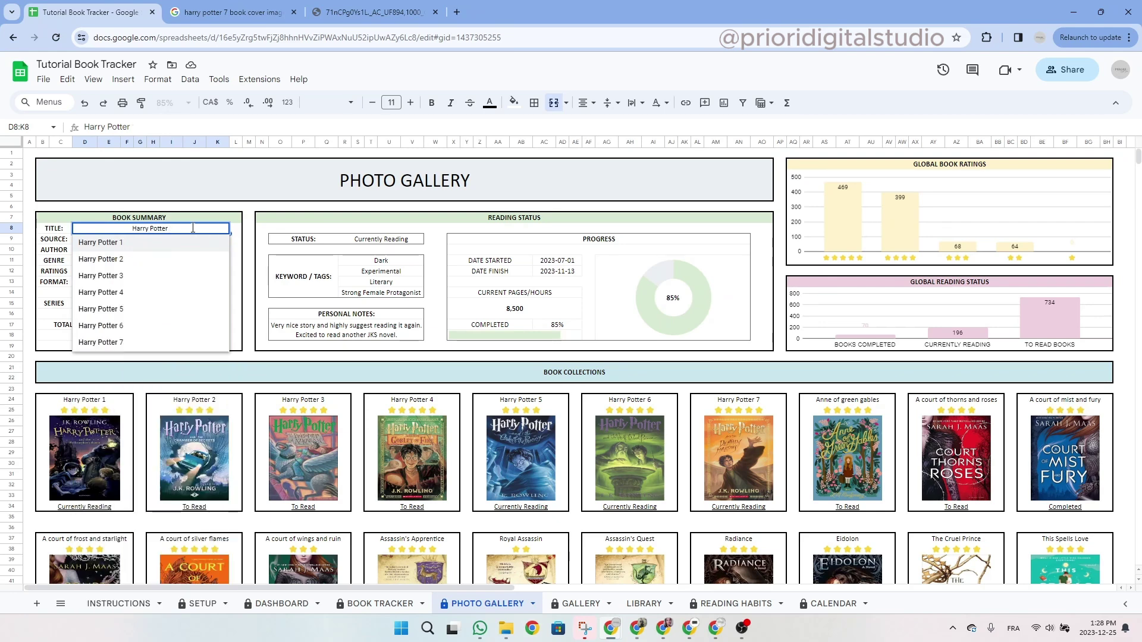
click(129, 342)
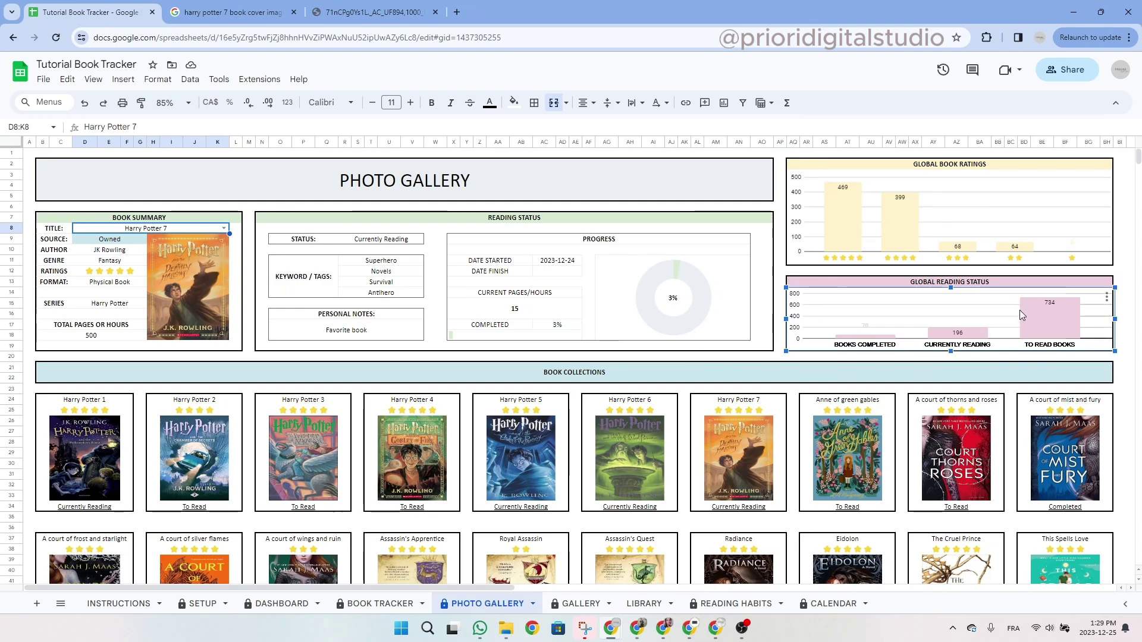
Review the GLOBAL READING STATUS chart and the covers under BOOK COLLECTIONS in the photo gallery.
click(946, 282)
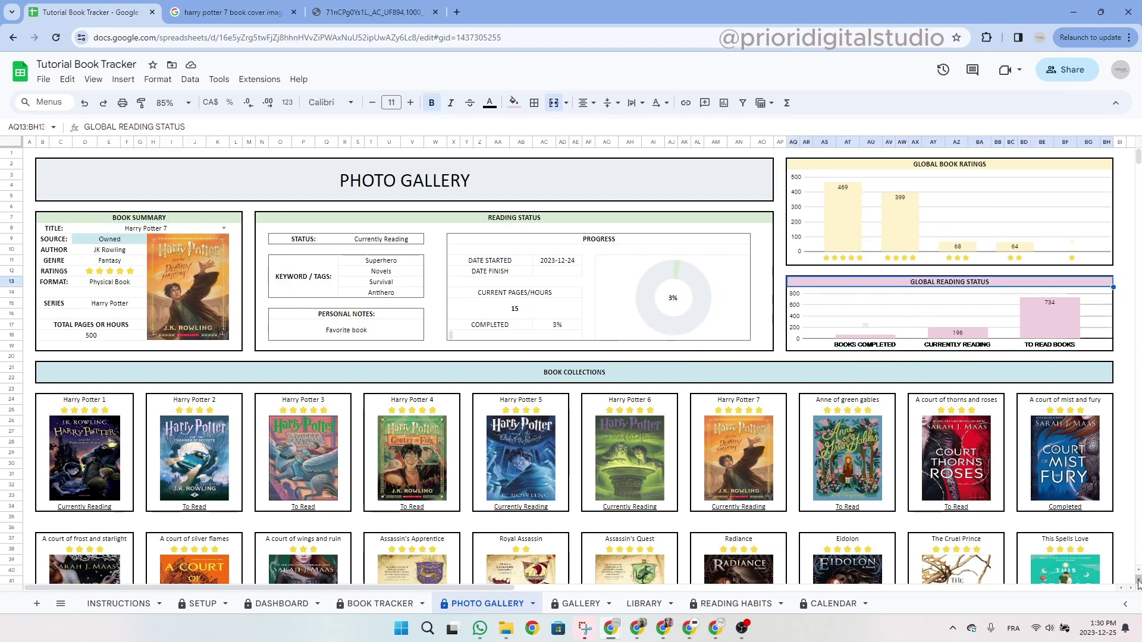
scroll(1138, 584, down, 3)
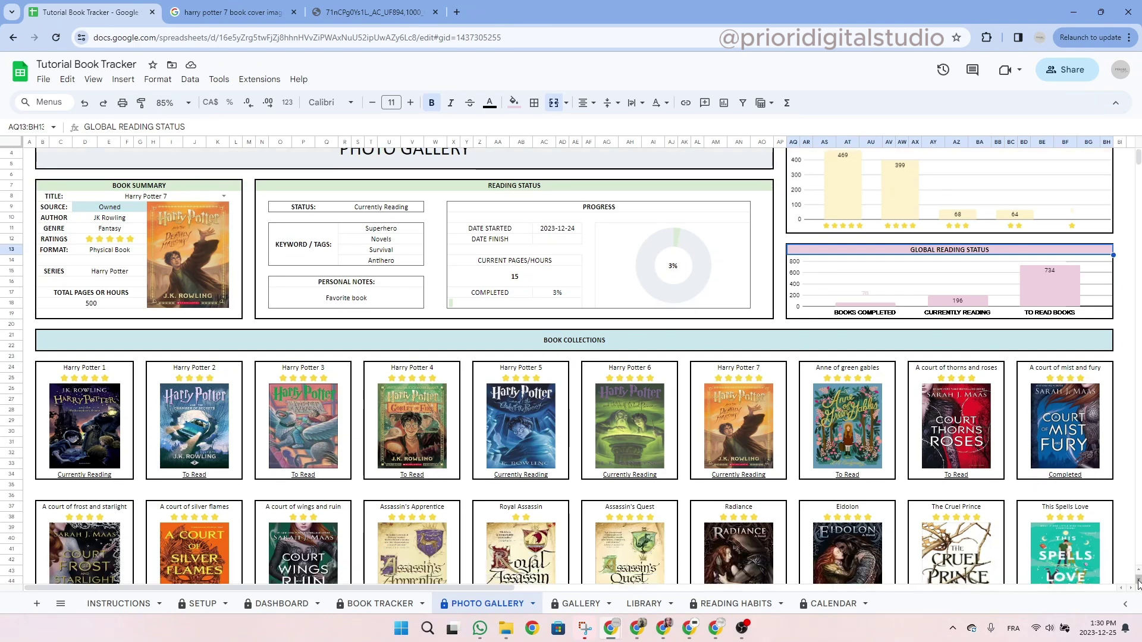
scroll(1138, 585, down, 2)
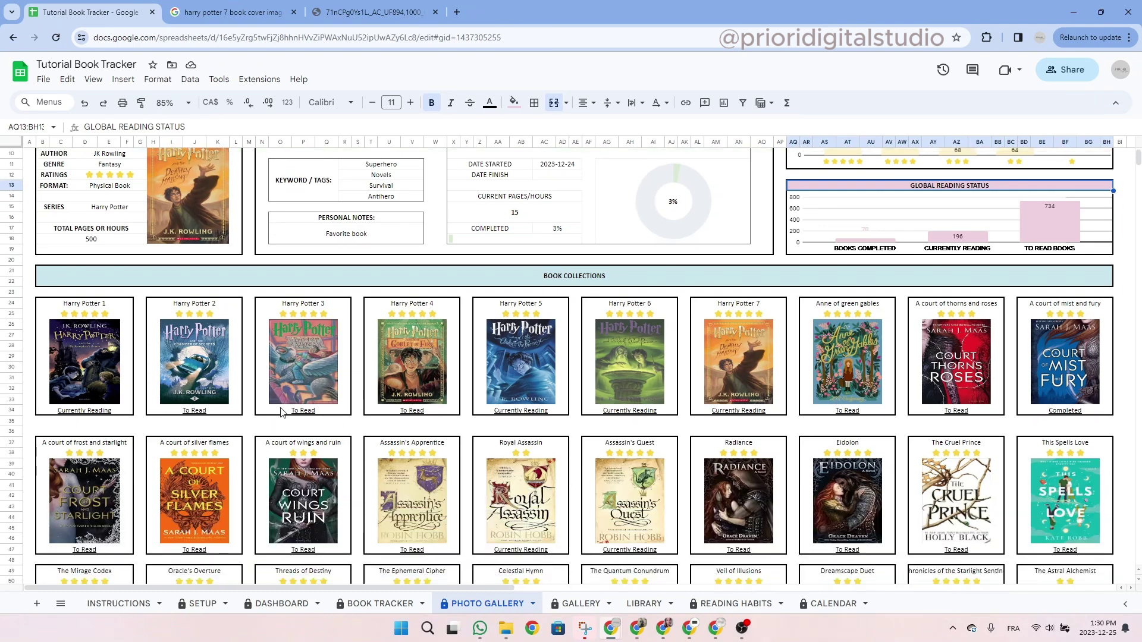
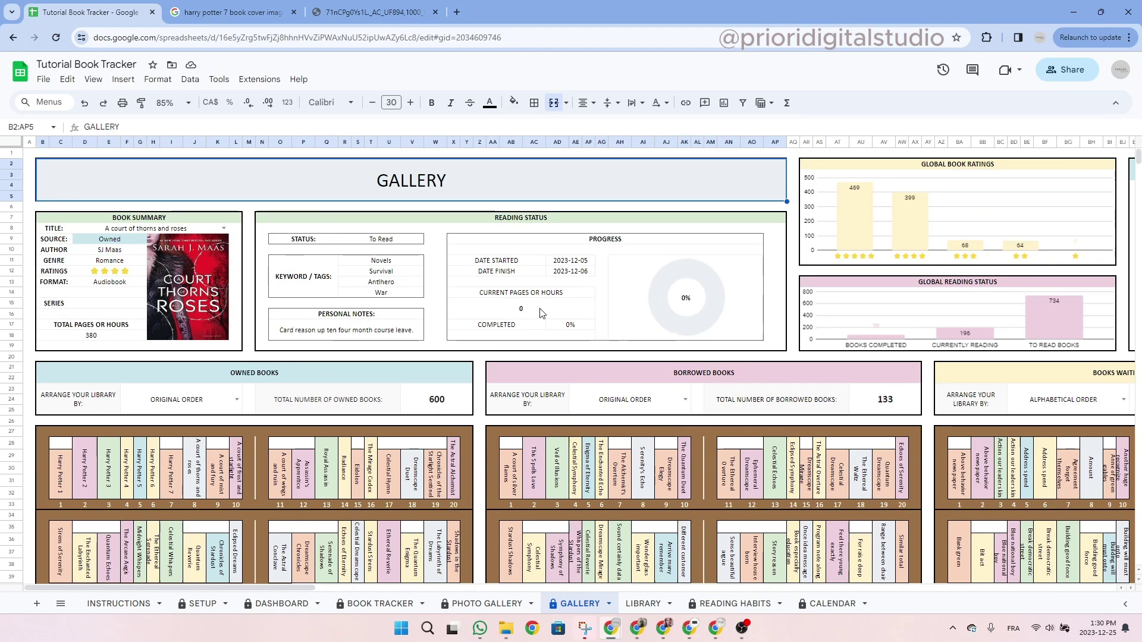
Choose Harry Potter 4 as the TITLE in the BOOK SUMMARY of the GALLERY sheet.
click(218, 233)
drag(192, 229, 79, 228)
text(Harry)
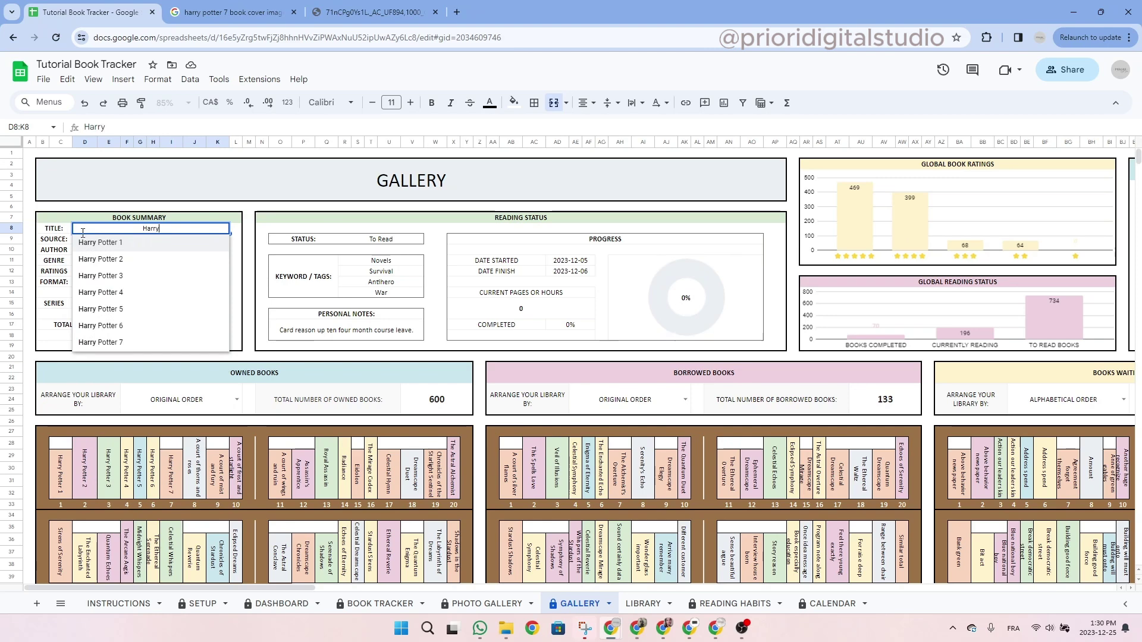
click(100, 292)
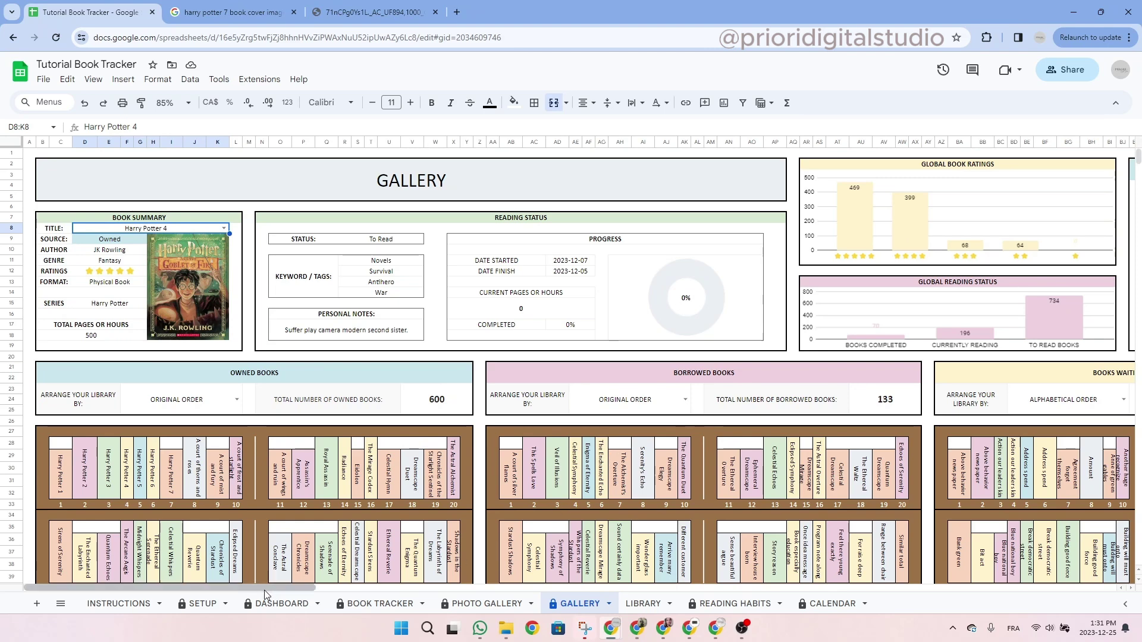
Examine the BOOKS DISTRIBUTION chart and the owned, borrowed and waiting-for-publication book sections of the gallery.
drag(264, 590, 331, 591)
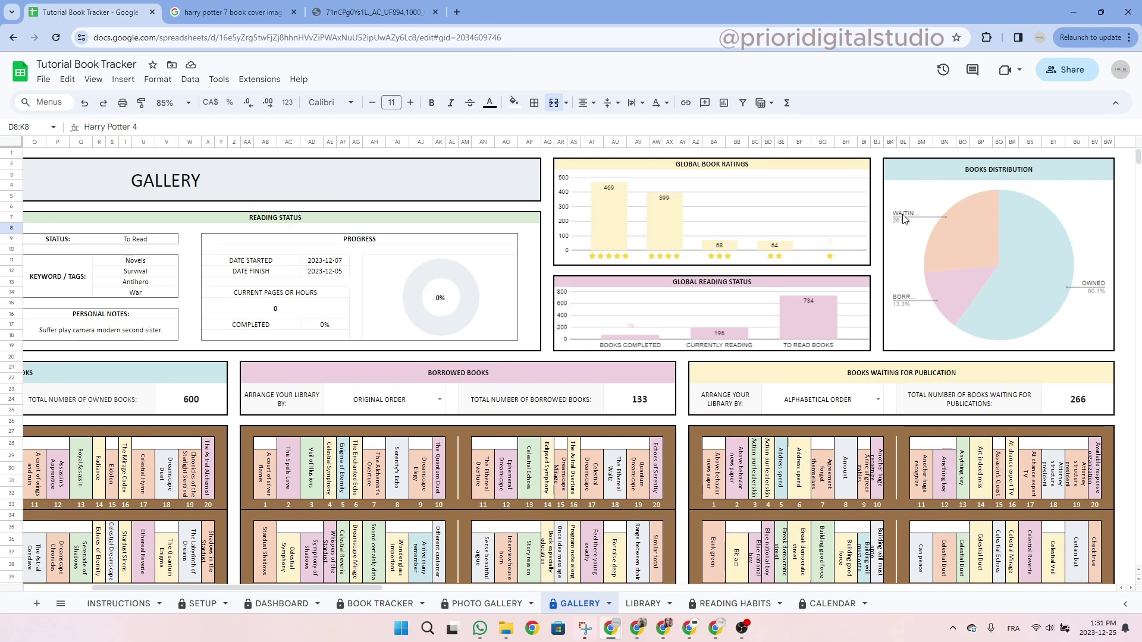
scroll(285, 374, left, 5)
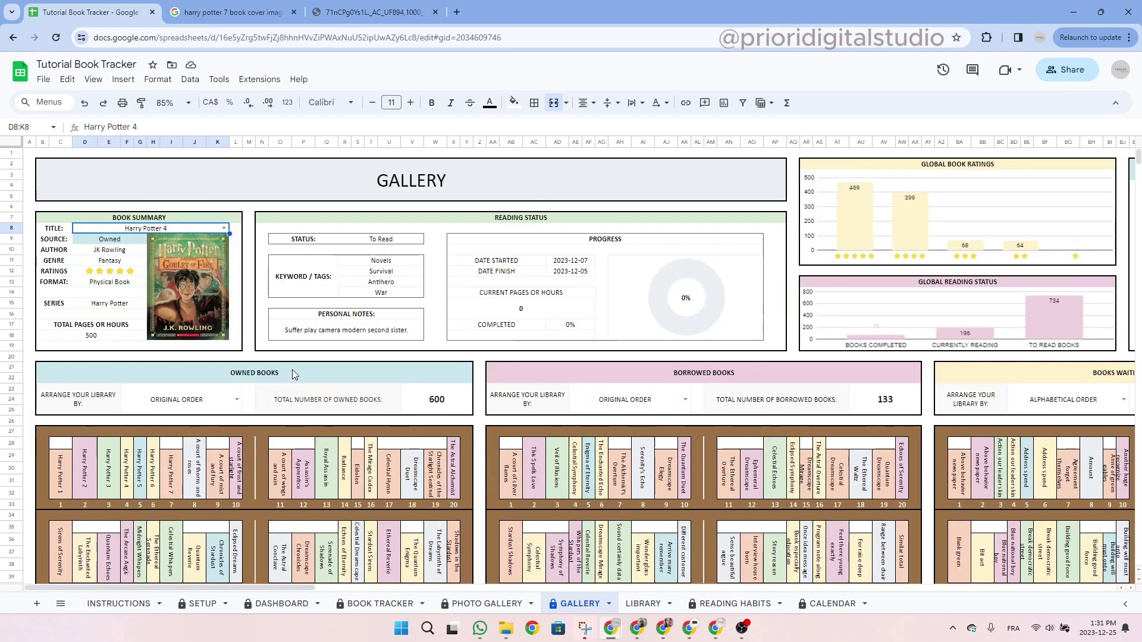
drag(291, 373, 291, 515)
click(712, 373)
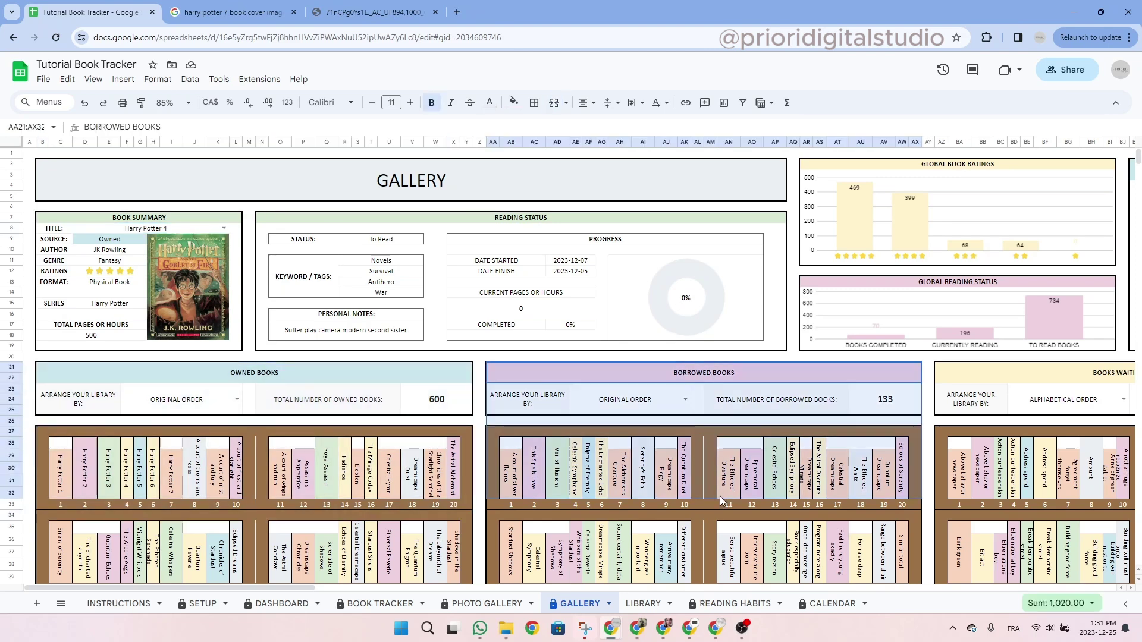
click(998, 380)
click(256, 378)
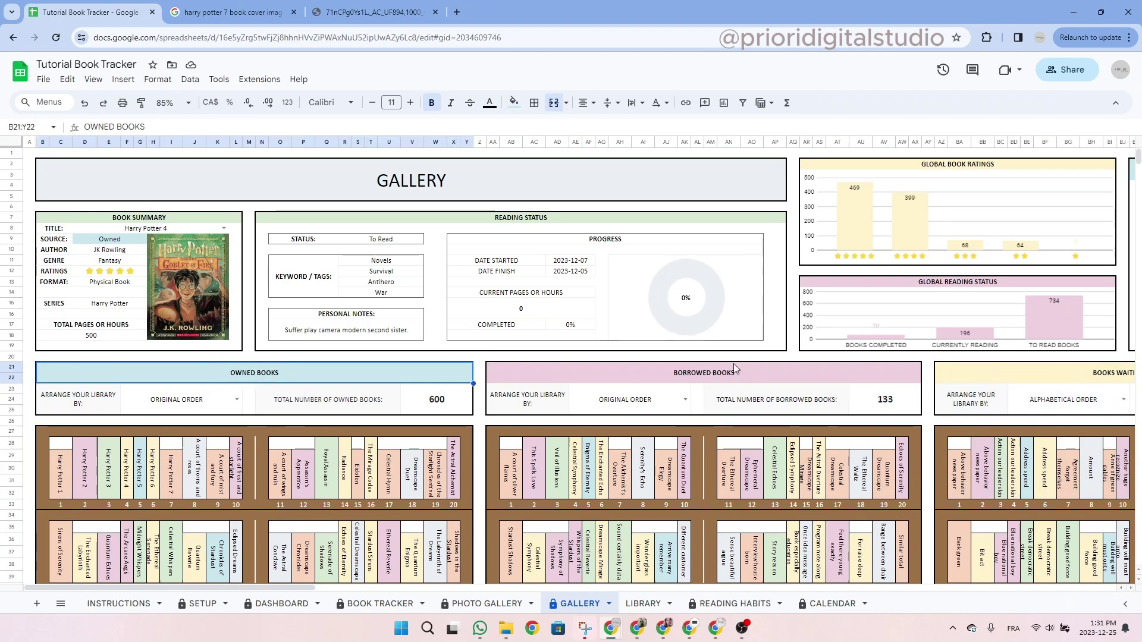
click(719, 381)
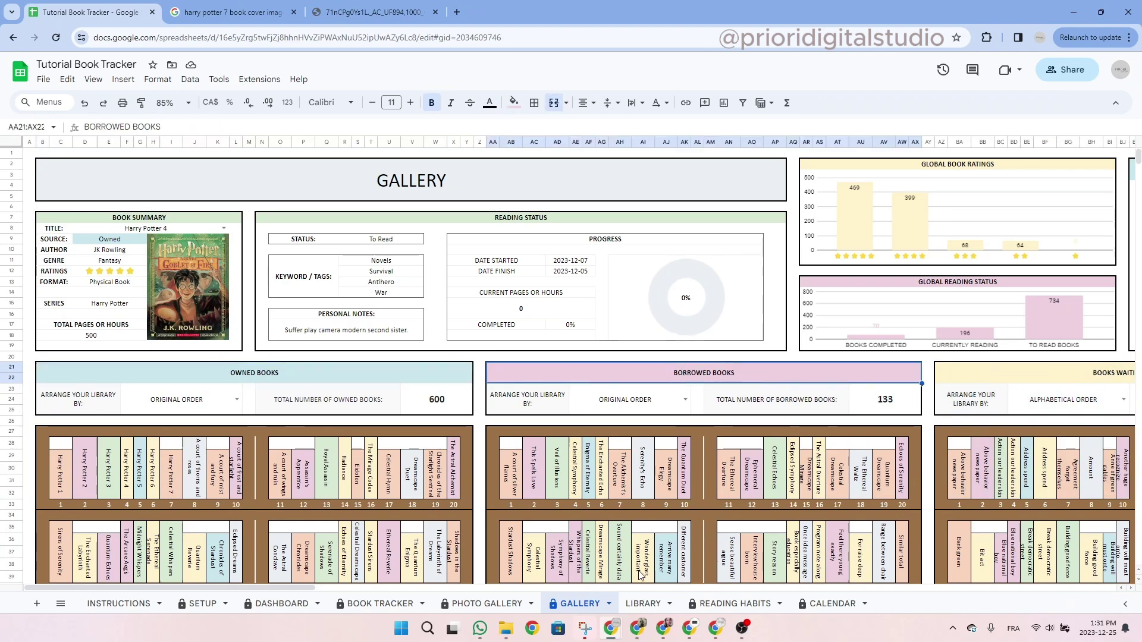
drag(308, 588, 408, 589)
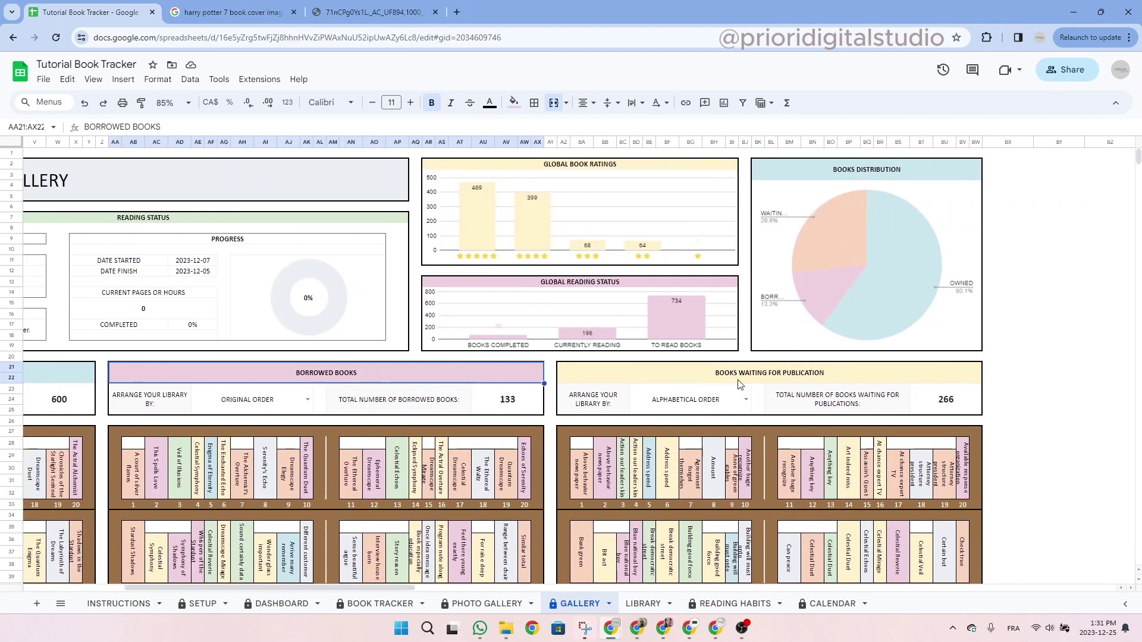
scroll(740, 385, left, 5)
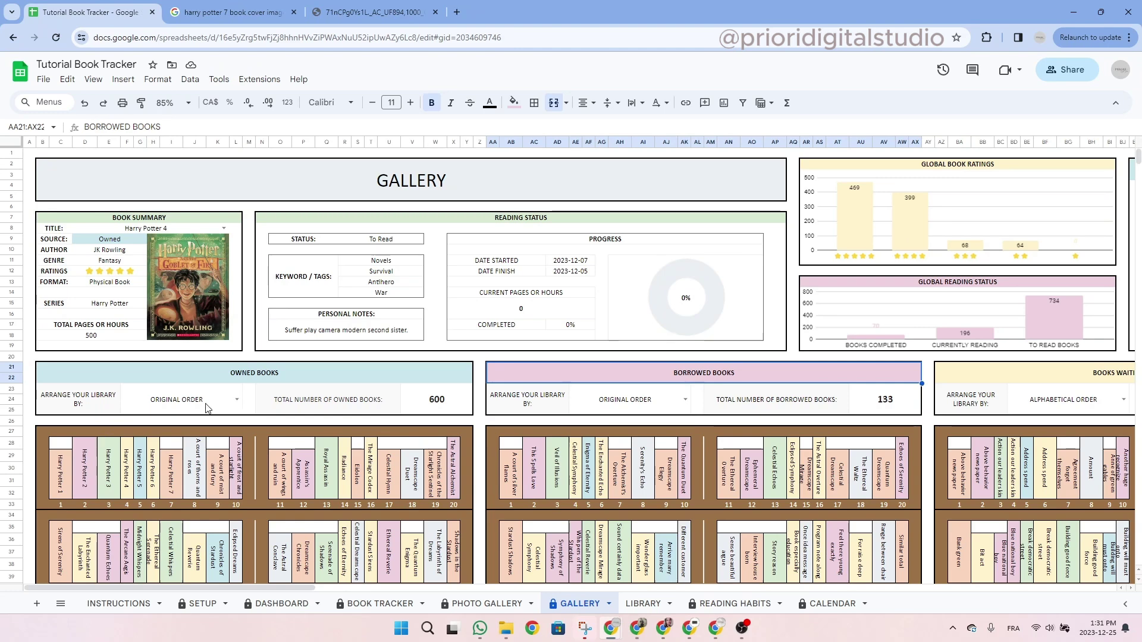
Arrange the OWNED BOOKS library by ALPHABETICAL ORDER and look over its total and shelves.
click(57, 476)
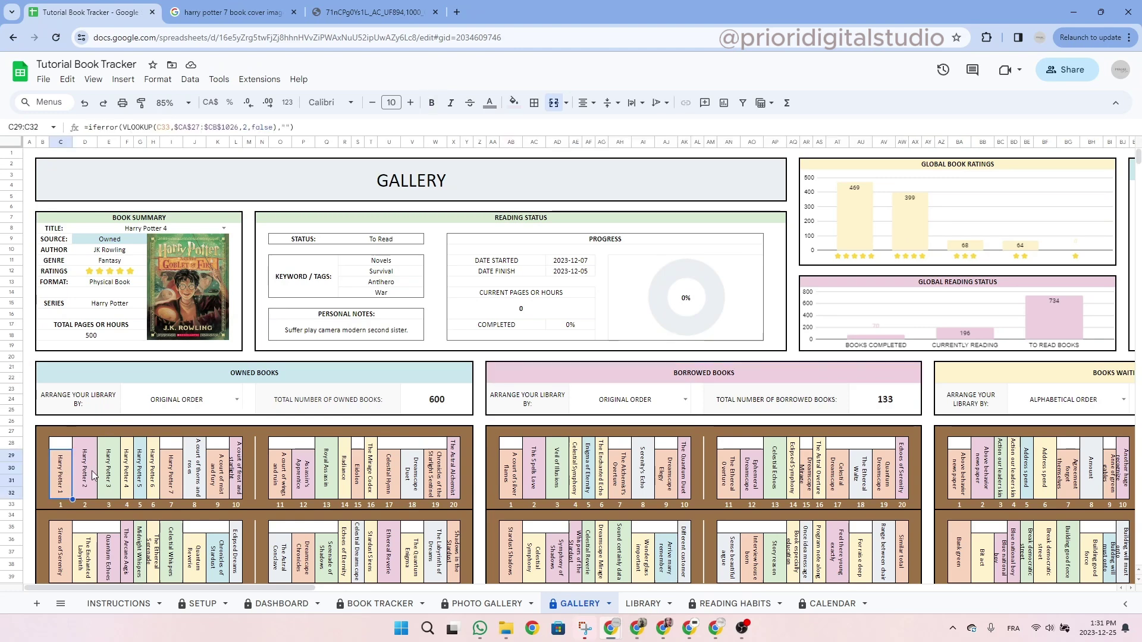
click(236, 400)
click(215, 441)
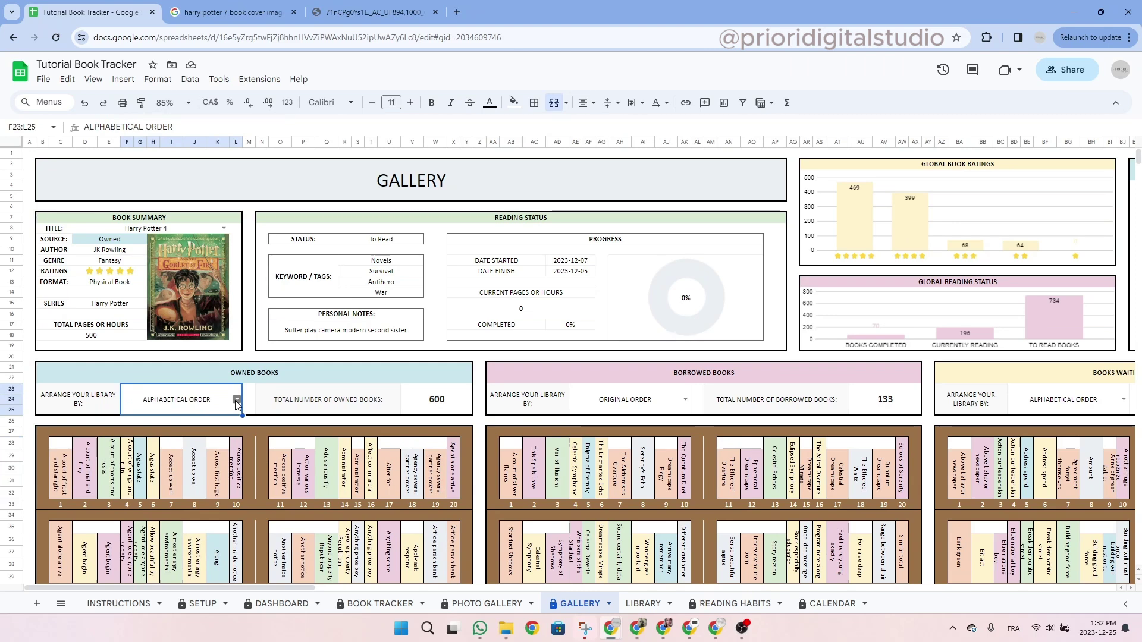
click(453, 403)
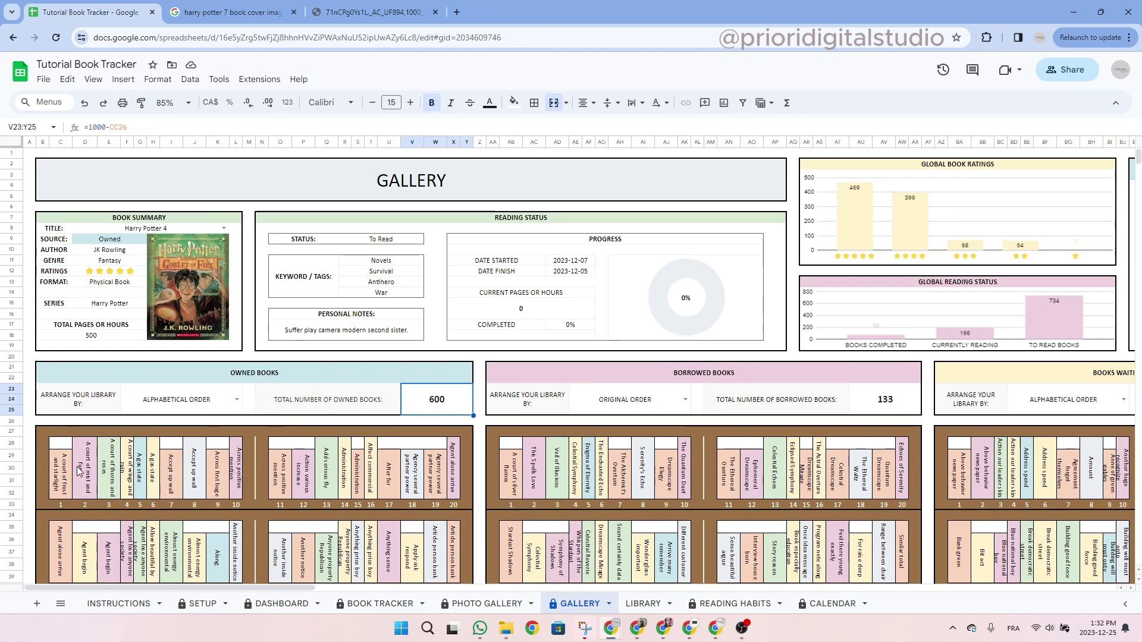
scroll(171, 473, down, 5)
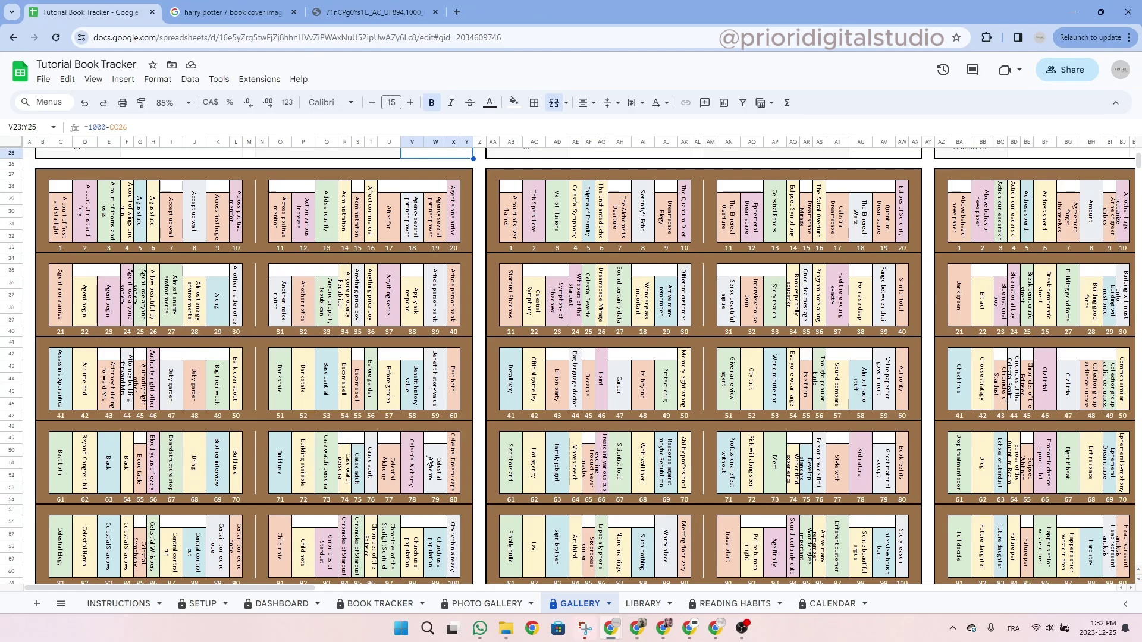
Filter the AUTHOR column of the LIBRARY sheet to show only books by JK Rowling.
key(ctrl+Page_Down)
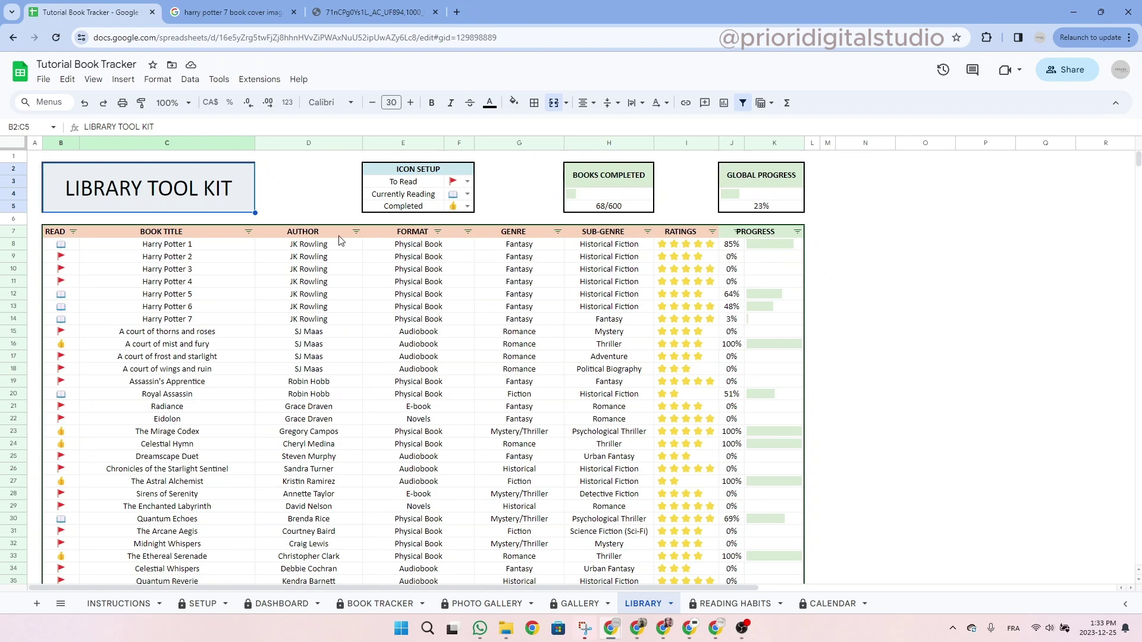
click(317, 235)
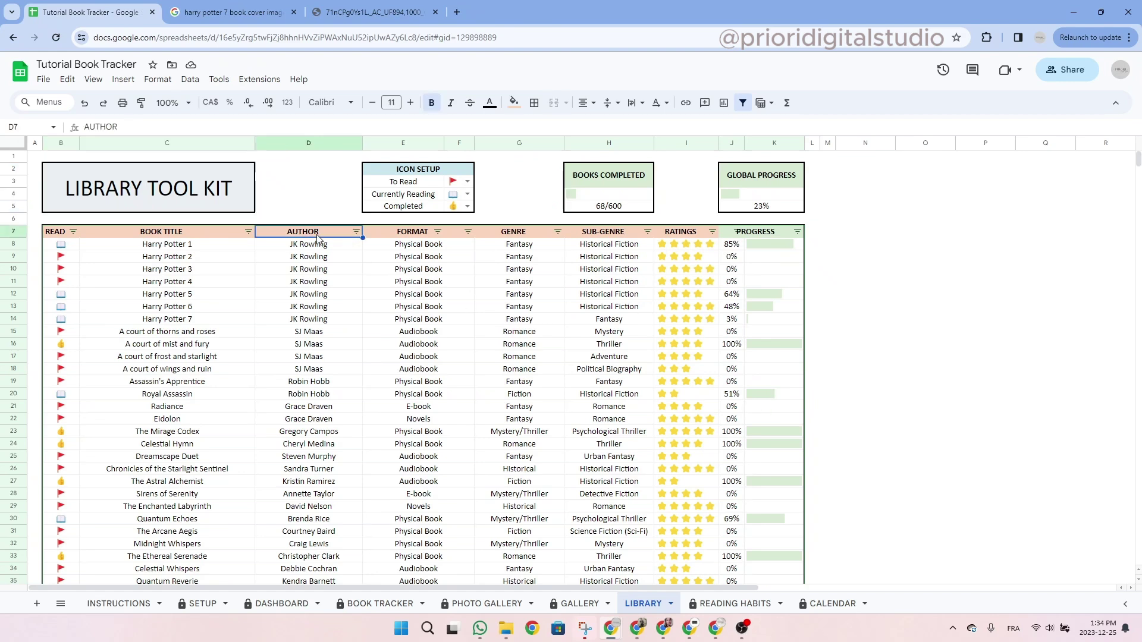
click(356, 232)
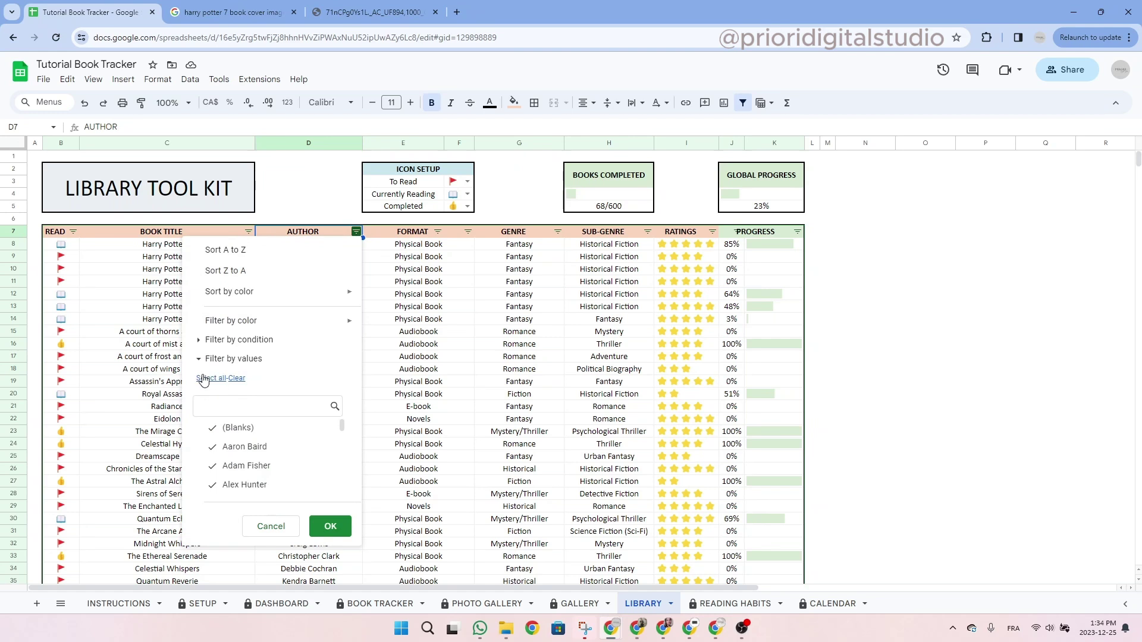
click(236, 379)
click(248, 407)
text(JK)
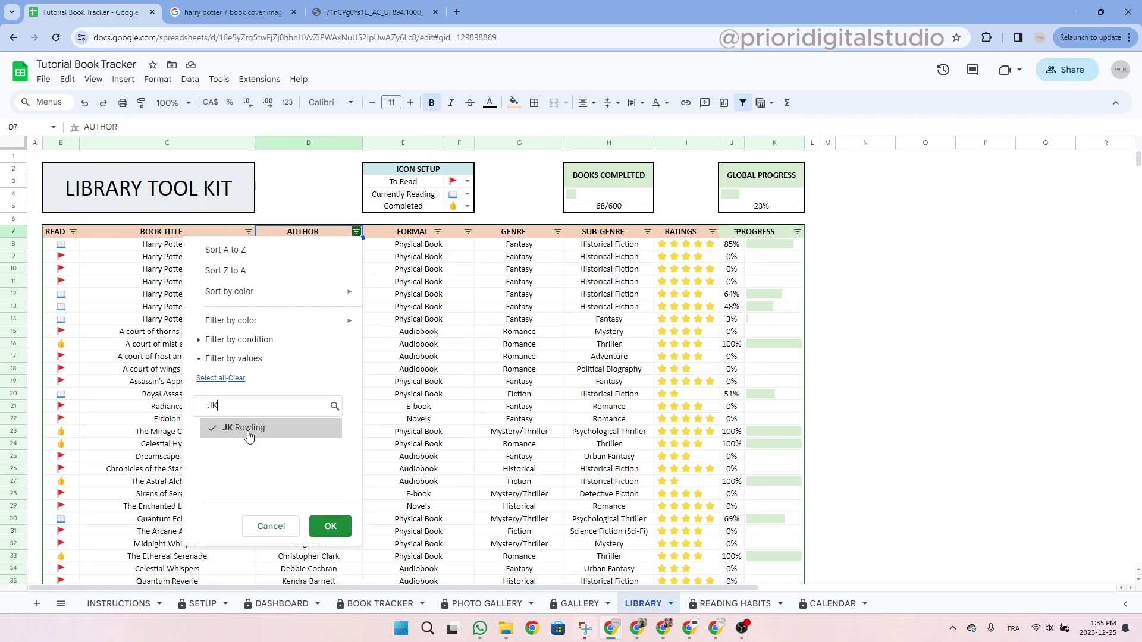
click(340, 529)
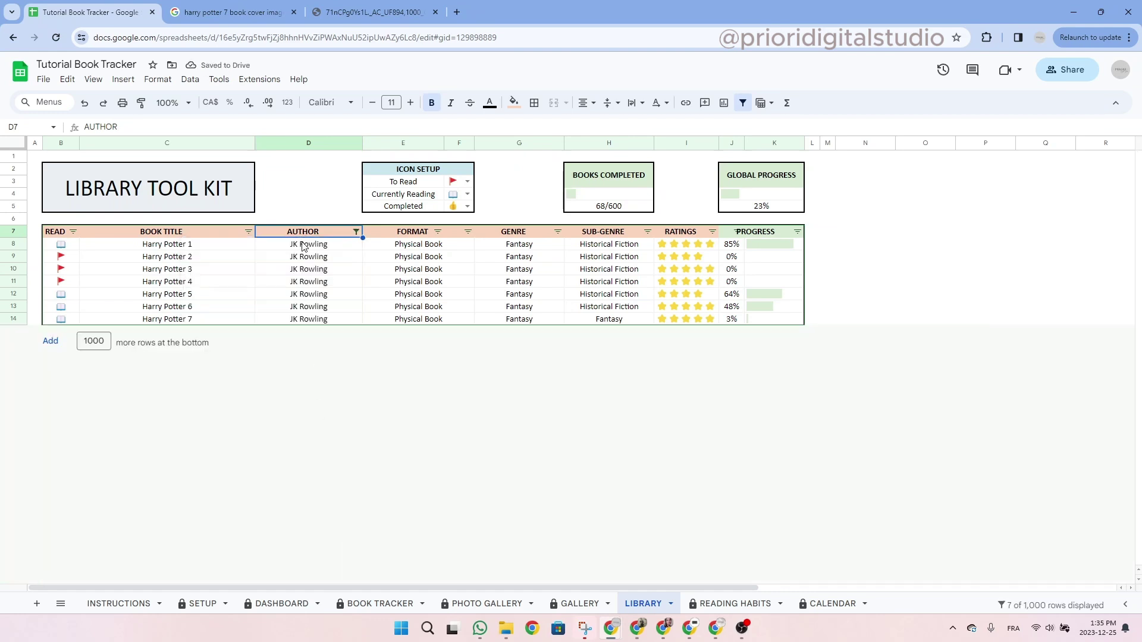
Look over the JK Rowling rows and reset the AUTHOR filter of the LIBRARY sheet to include all authors.
drag(300, 244, 291, 324)
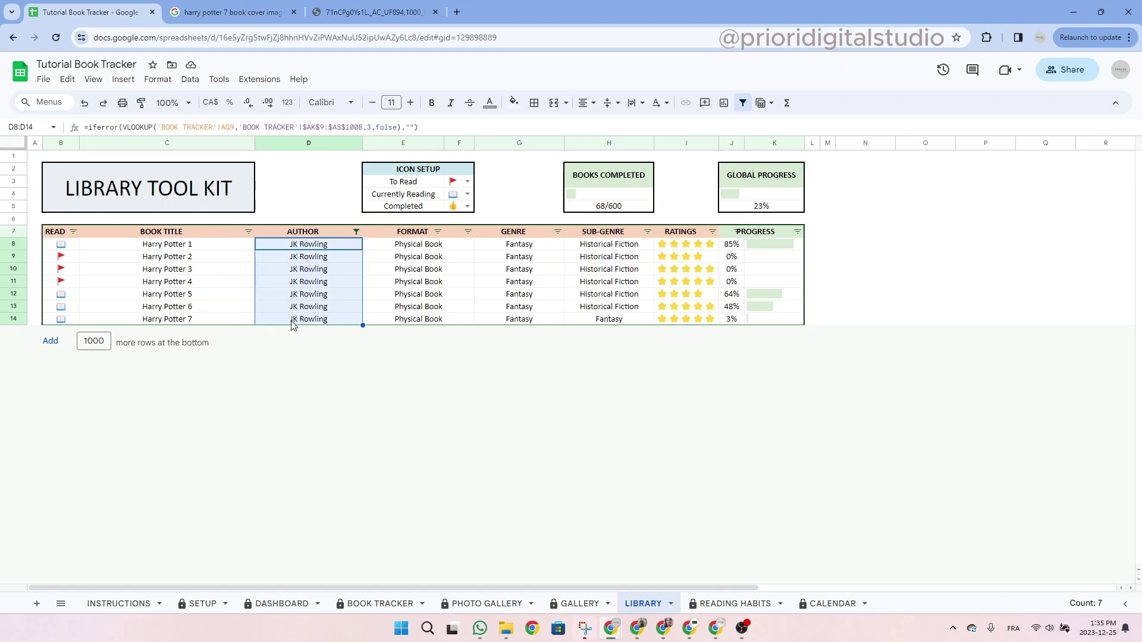
click(348, 246)
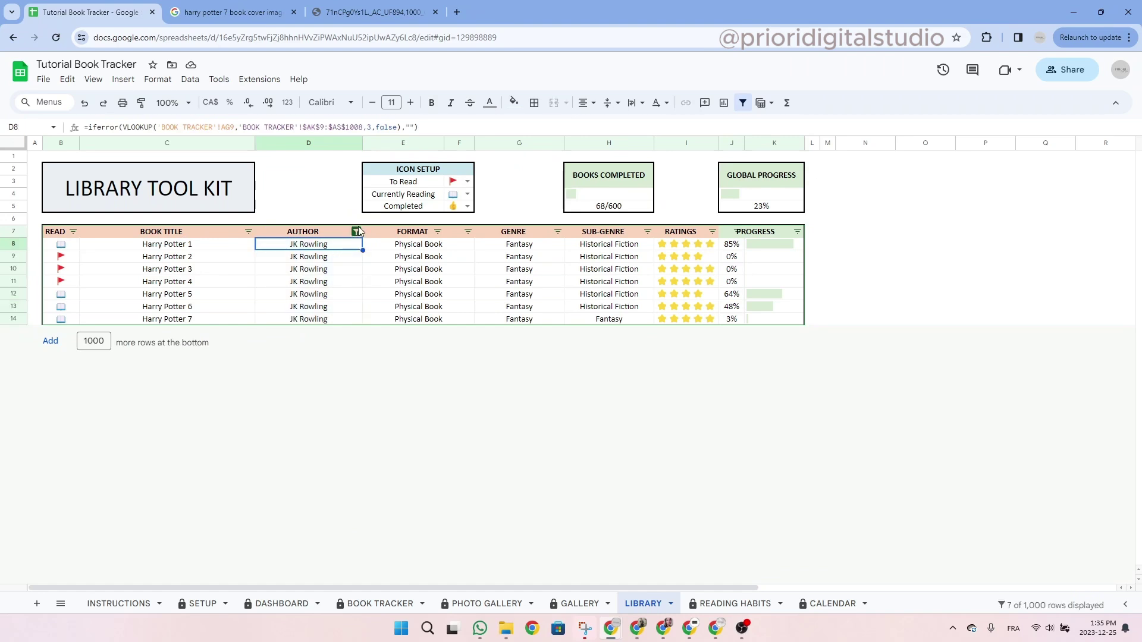
click(357, 231)
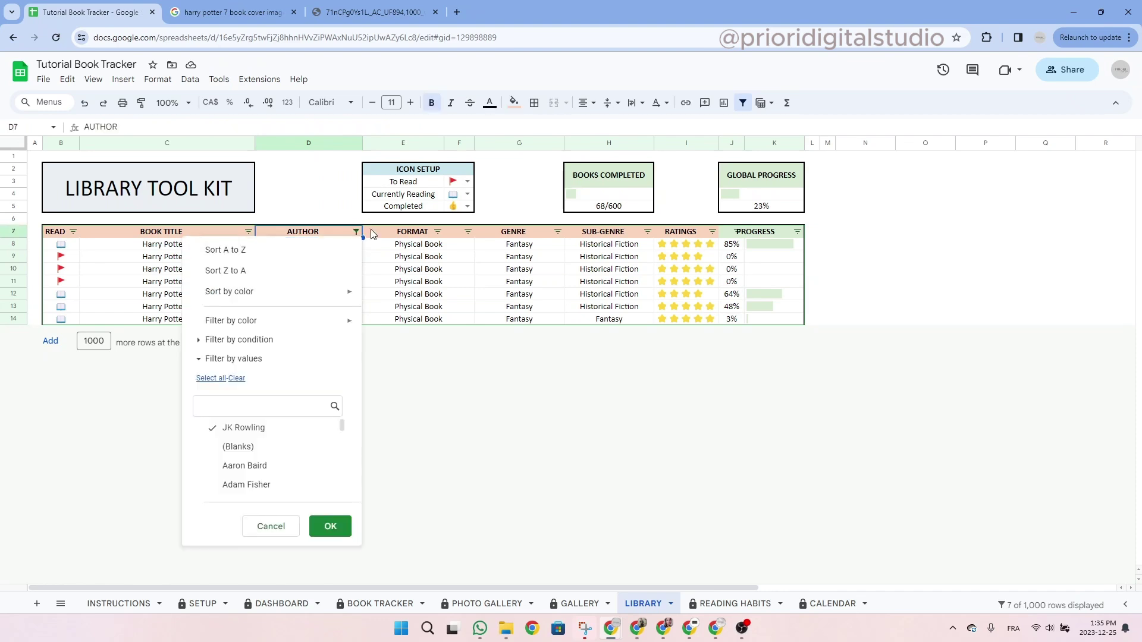
click(208, 378)
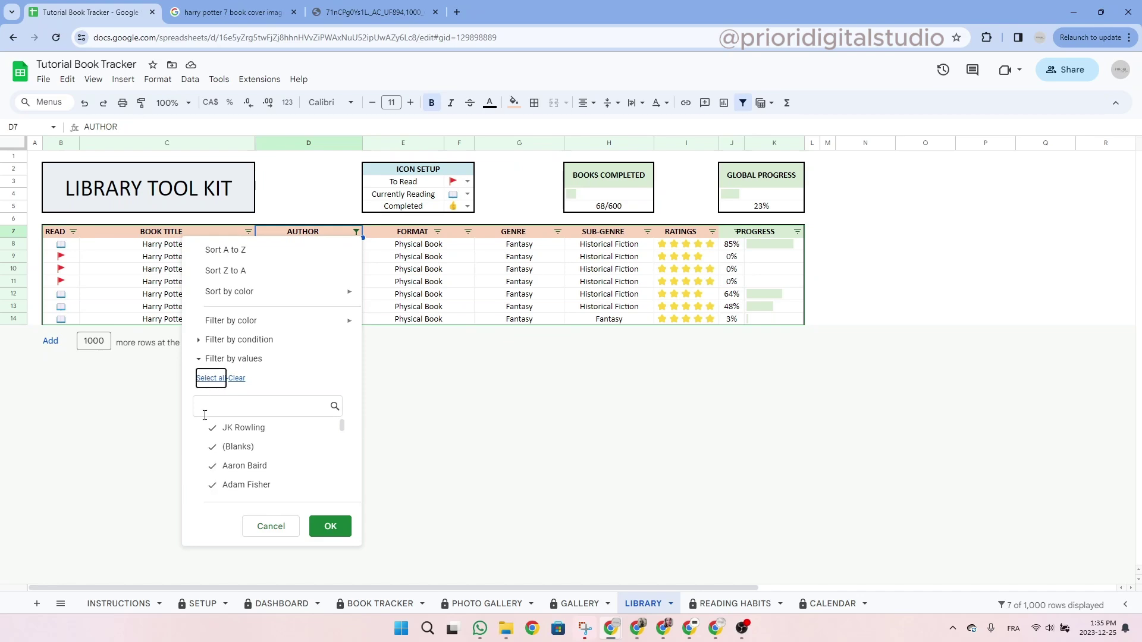
click(329, 526)
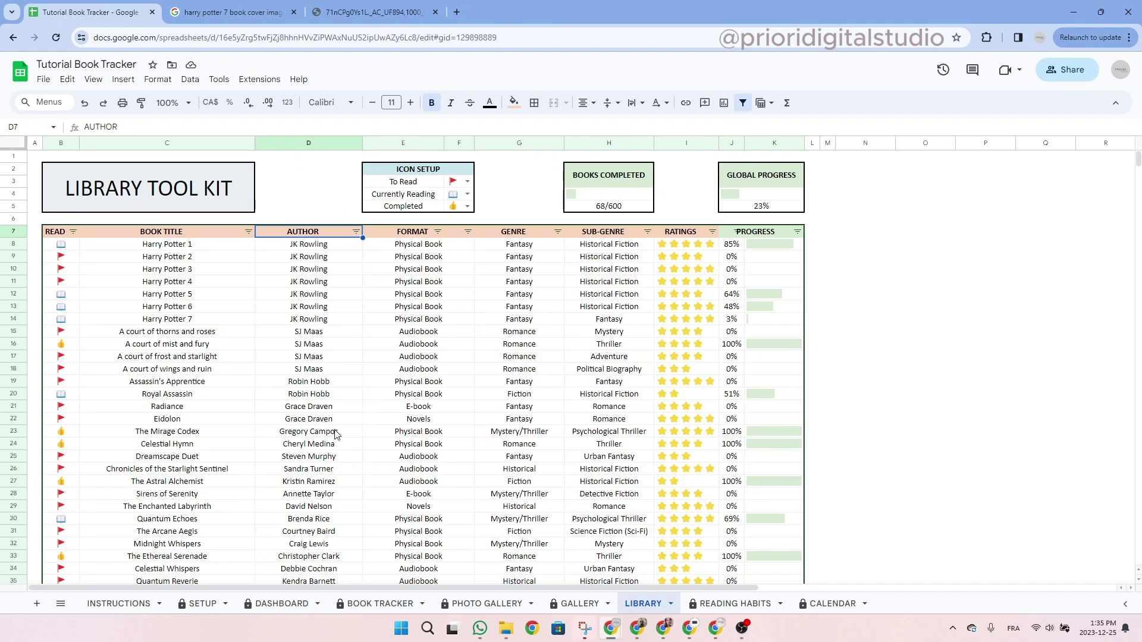
Filter the RATINGS column of the LIBRARY sheet to show only five-star books.
click(712, 232)
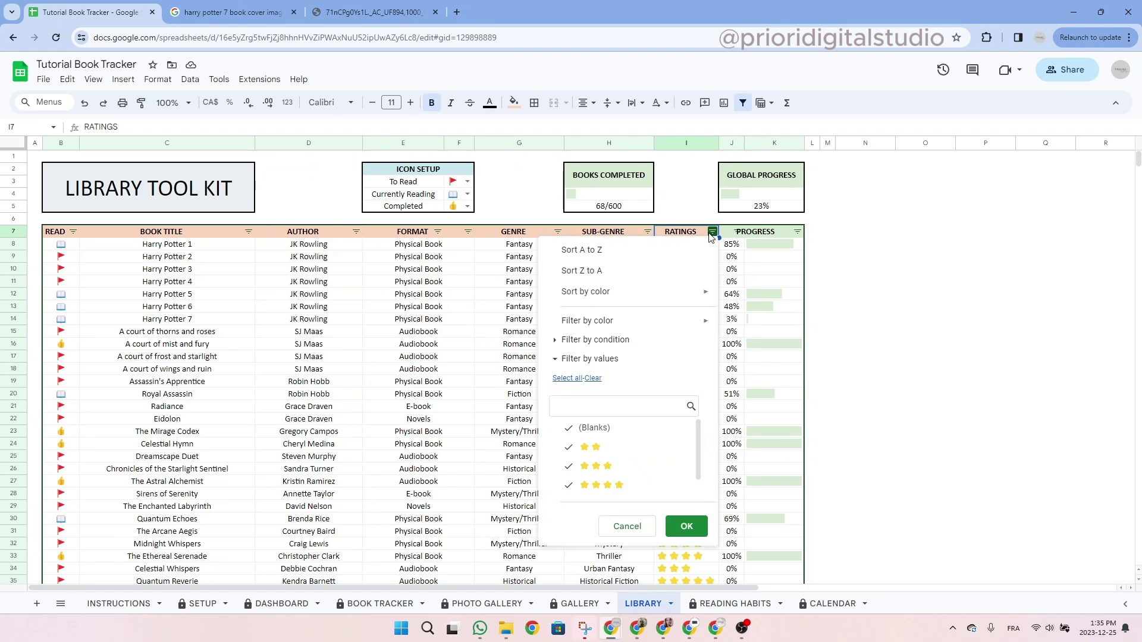
click(593, 379)
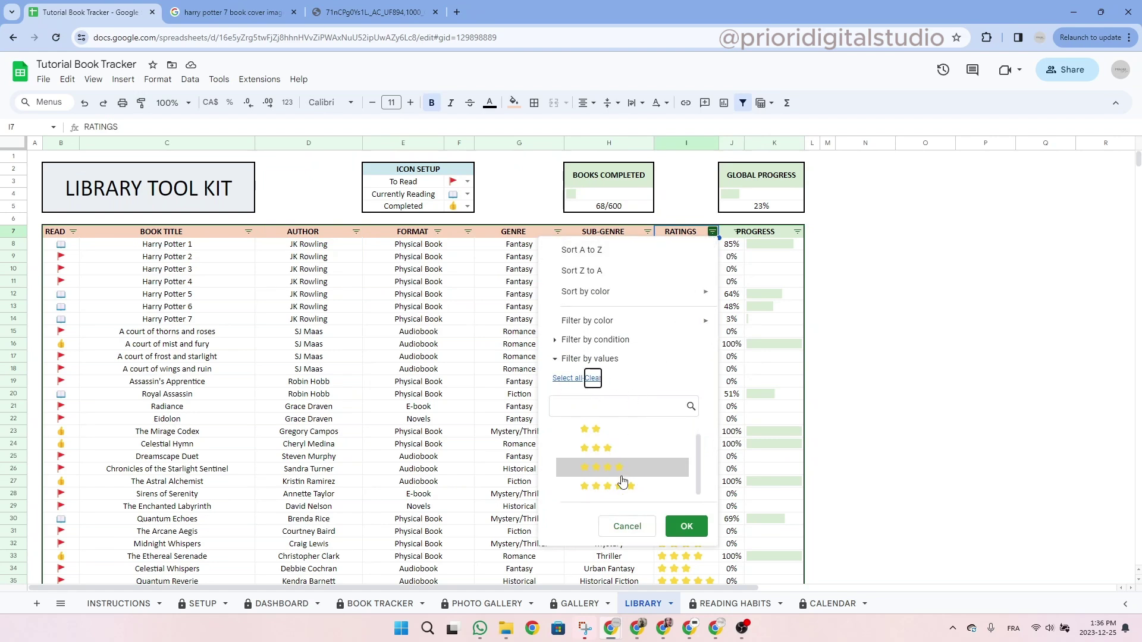
scroll(619, 469, down, 1)
click(589, 486)
click(684, 527)
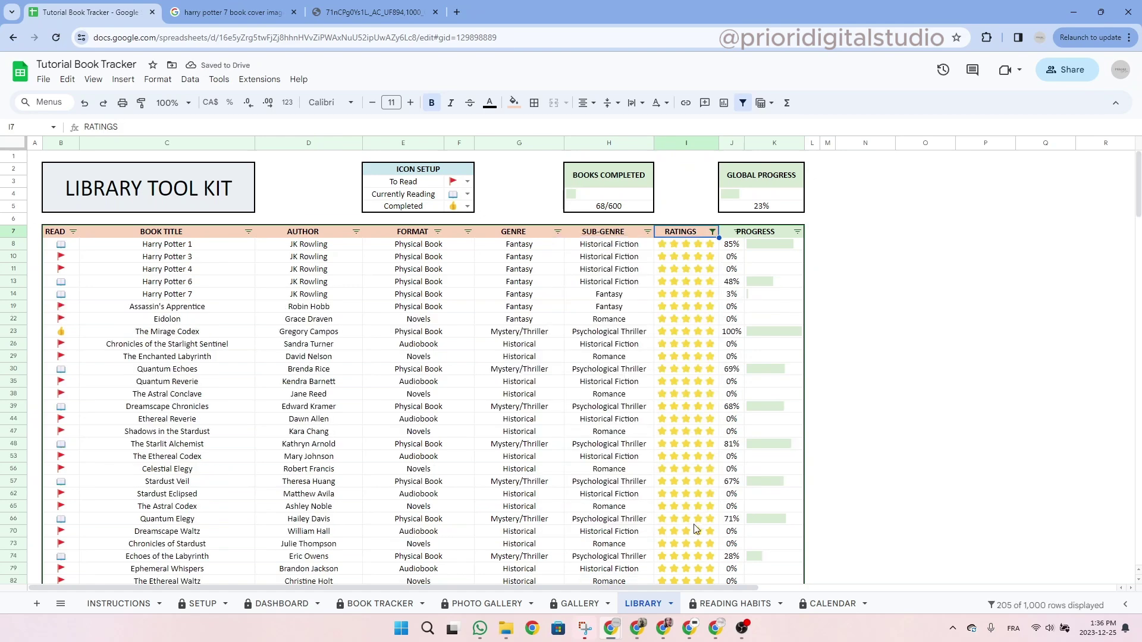
Narrow the five-star books further by filtering the SUB-GENRE column to Fantasy only.
click(647, 232)
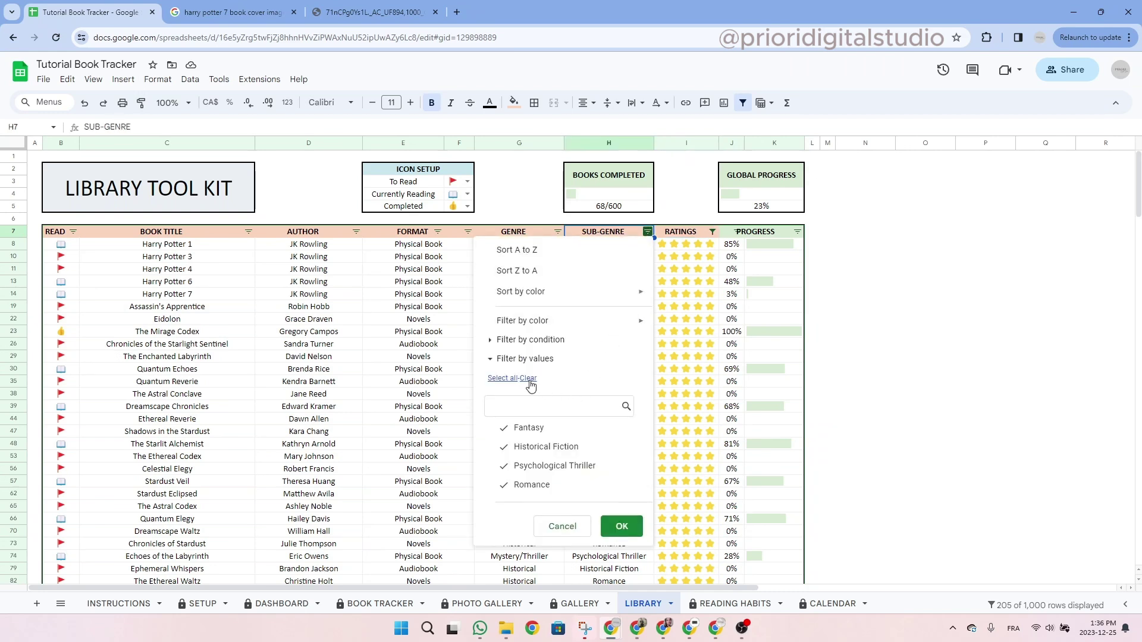
click(523, 427)
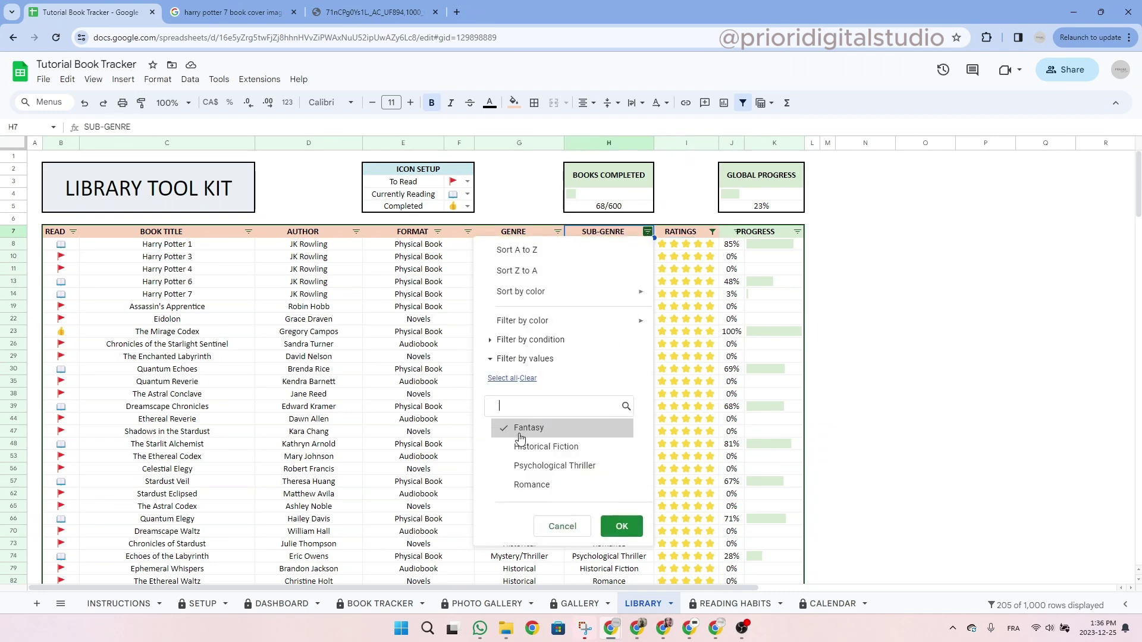
click(625, 529)
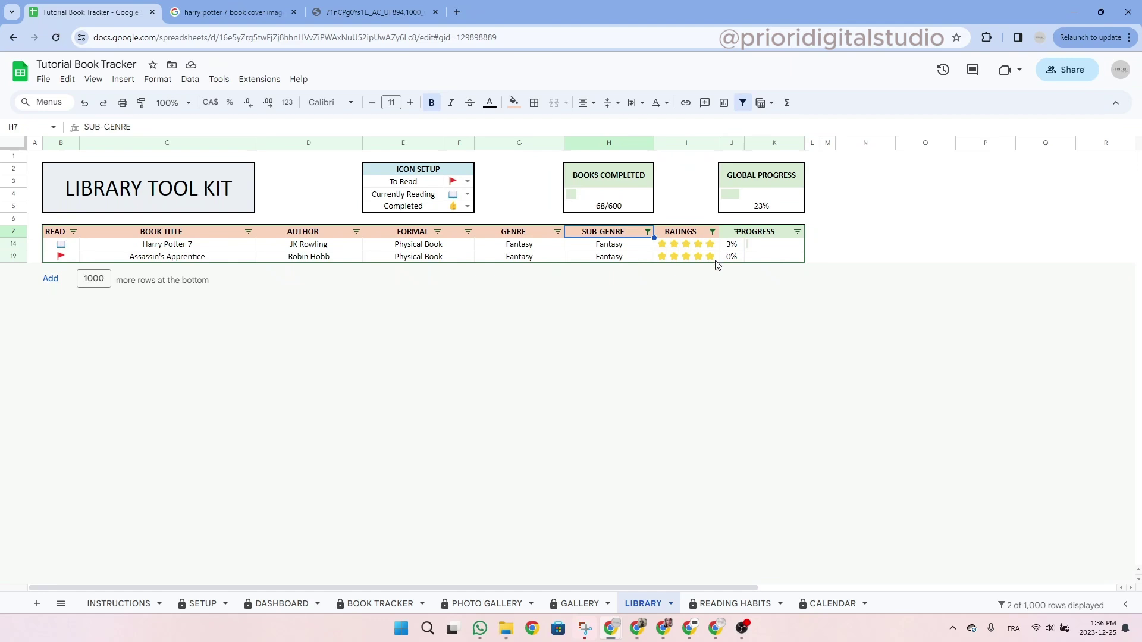
Reset the SUB-GENRE and RATINGS filters of the LIBRARY sheet so all their values are included again.
click(648, 231)
click(508, 379)
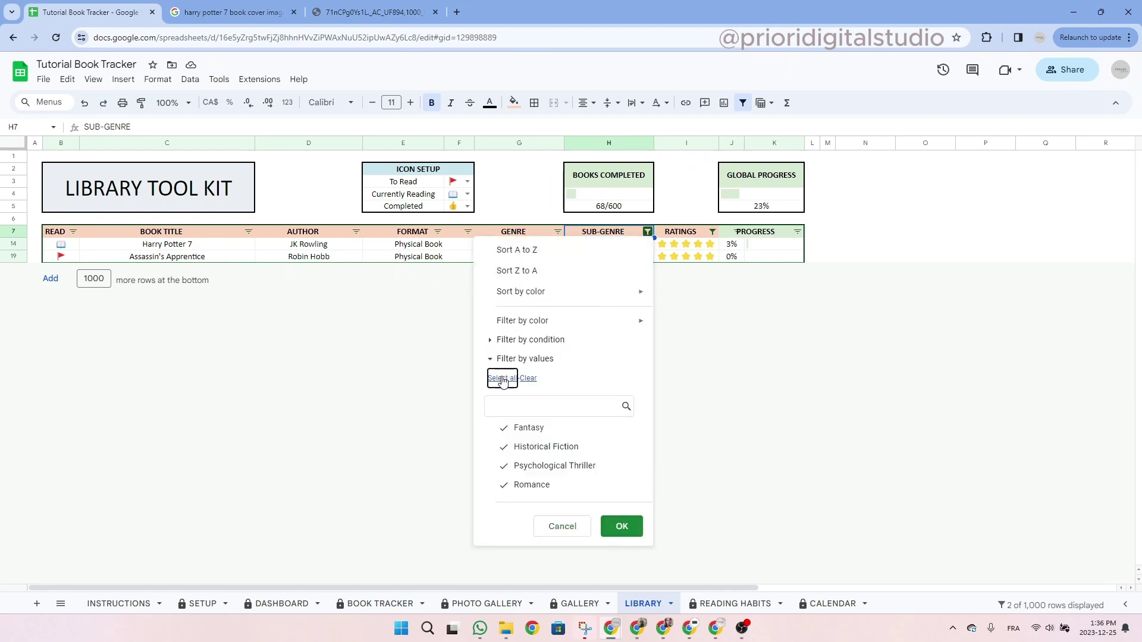
click(621, 526)
click(712, 232)
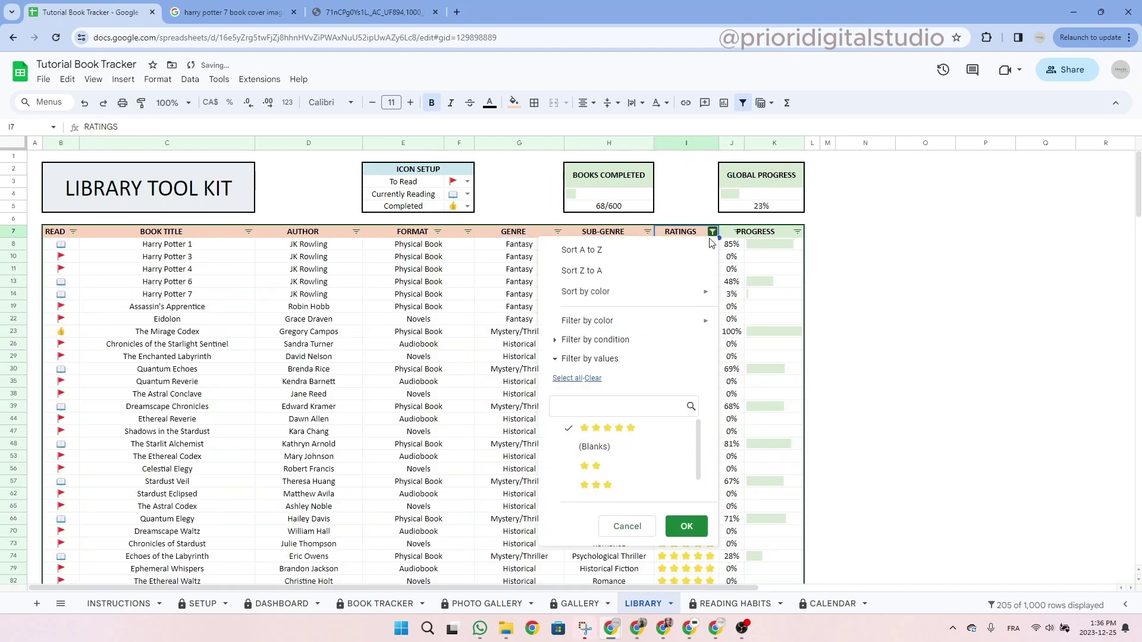
click(684, 524)
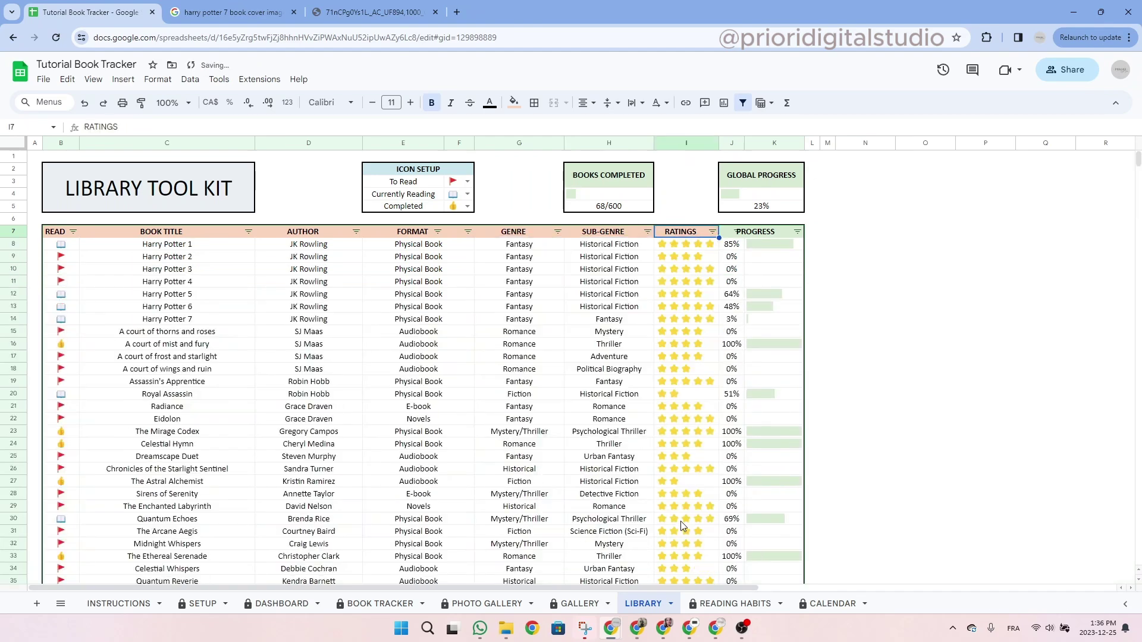
click(338, 297)
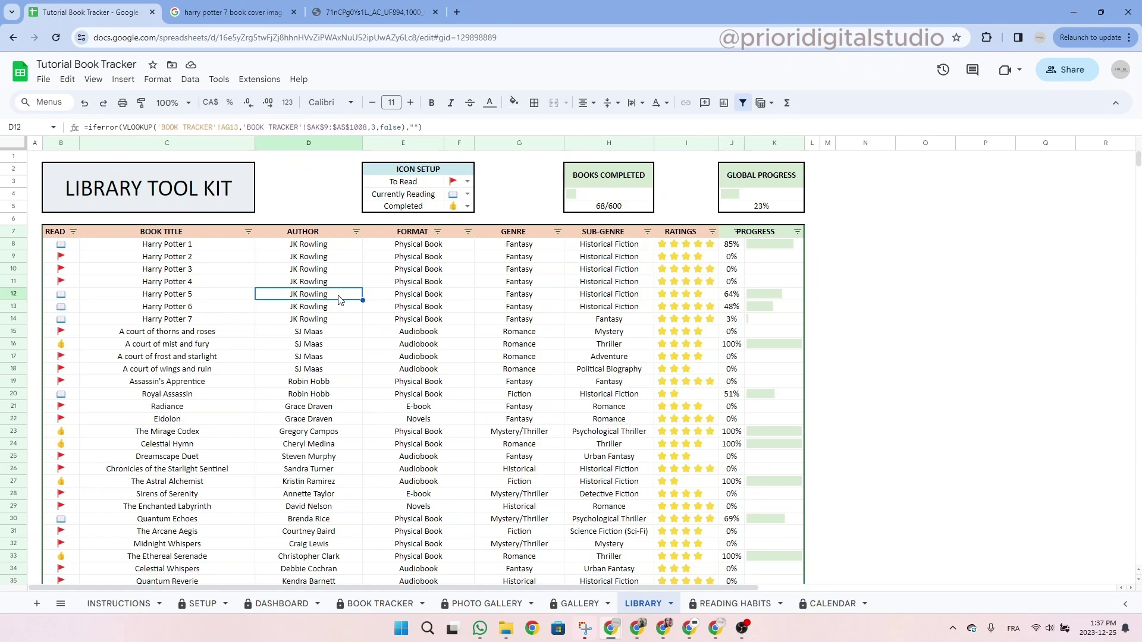
Sort the LIBRARY by BOOK TITLE from A to Z and exclude the blank titles with the column's filter.
click(249, 231)
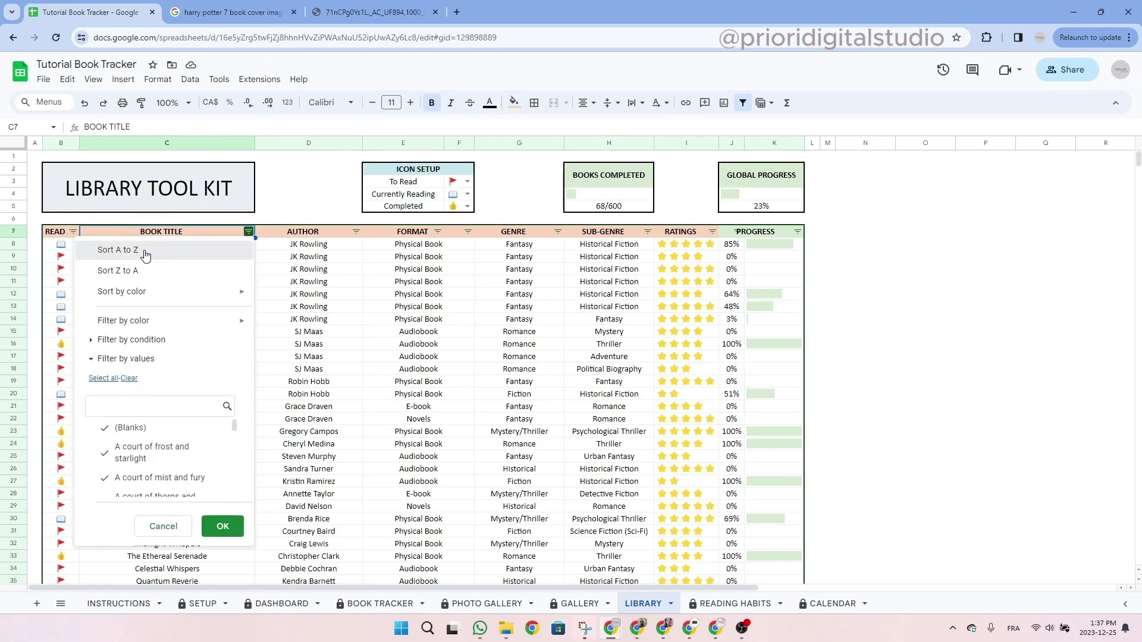
click(223, 526)
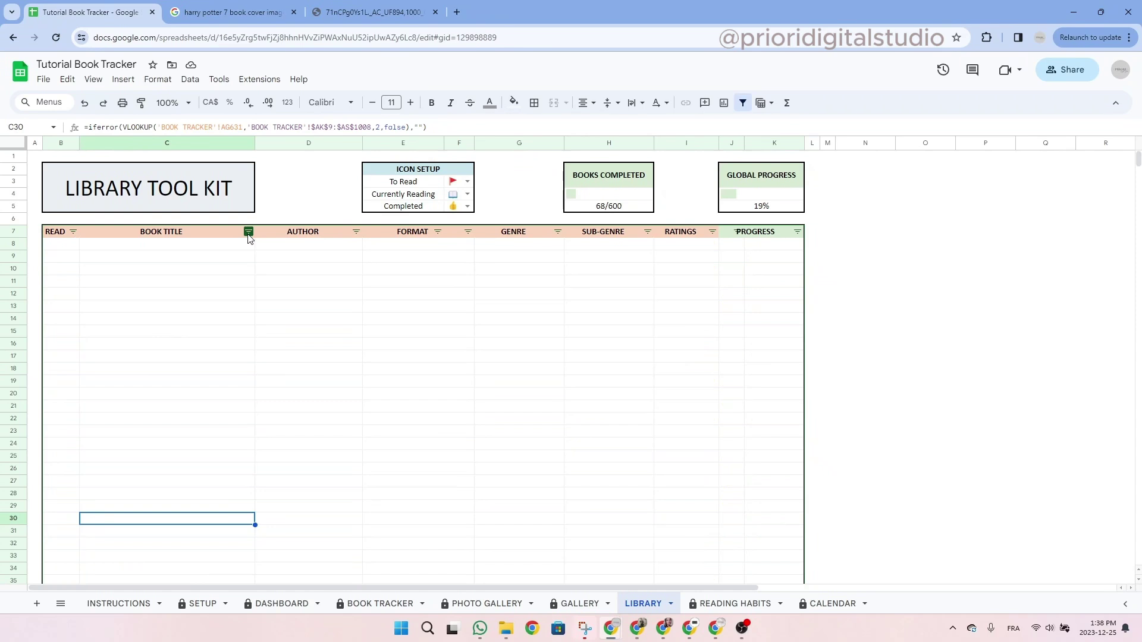
click(249, 231)
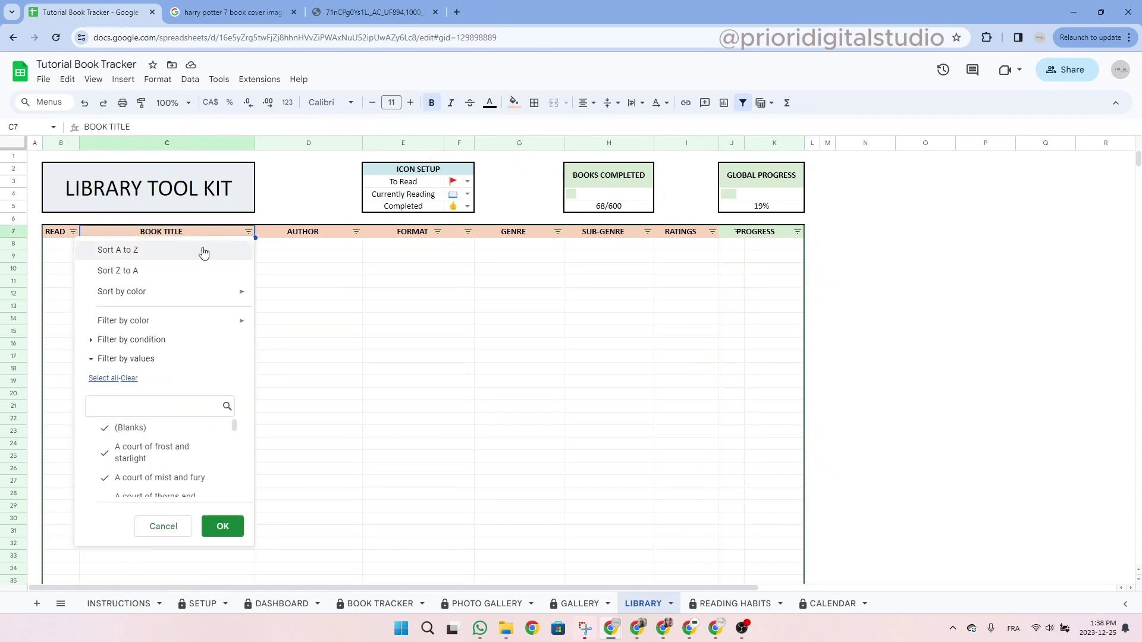
click(107, 428)
click(222, 526)
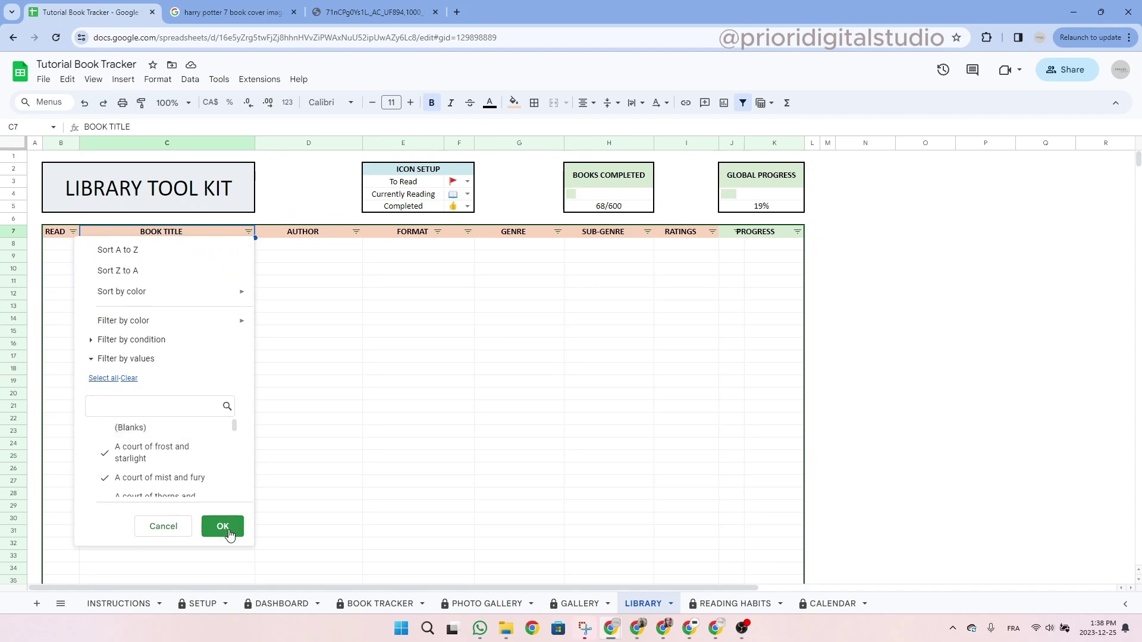
Pick a different icon for the To Read status in the ICON SETUP of the LIBRARY sheet.
click(467, 183)
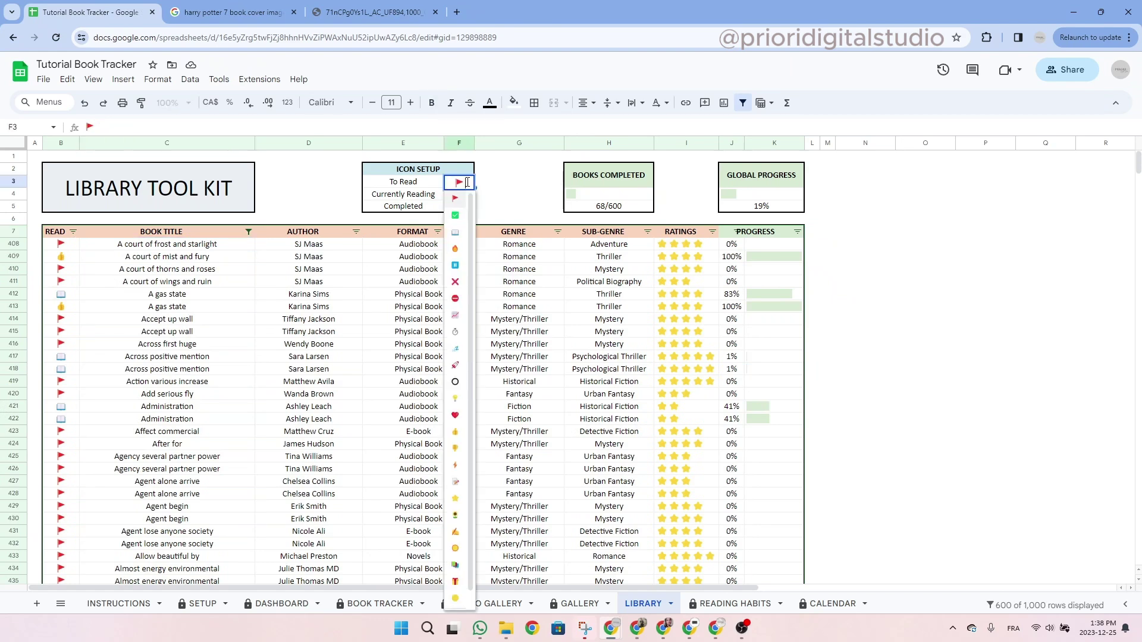
click(455, 465)
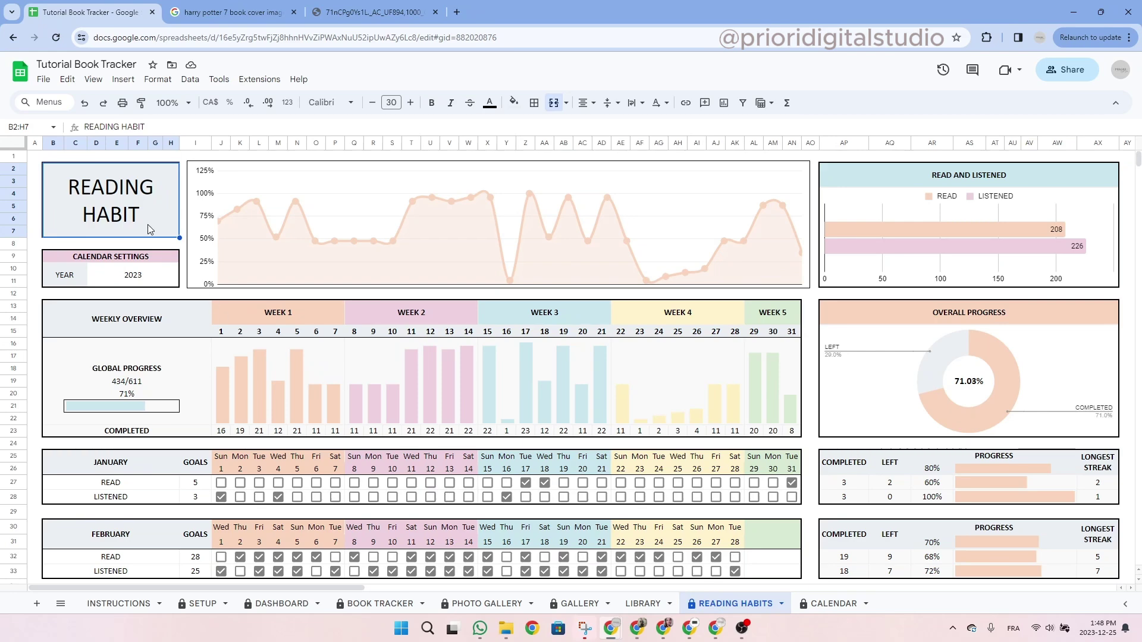
Check the calendar YEAR in the READING HABITS sheet and set the January goals to 6 for READ and 4 for LISTENED.
click(160, 284)
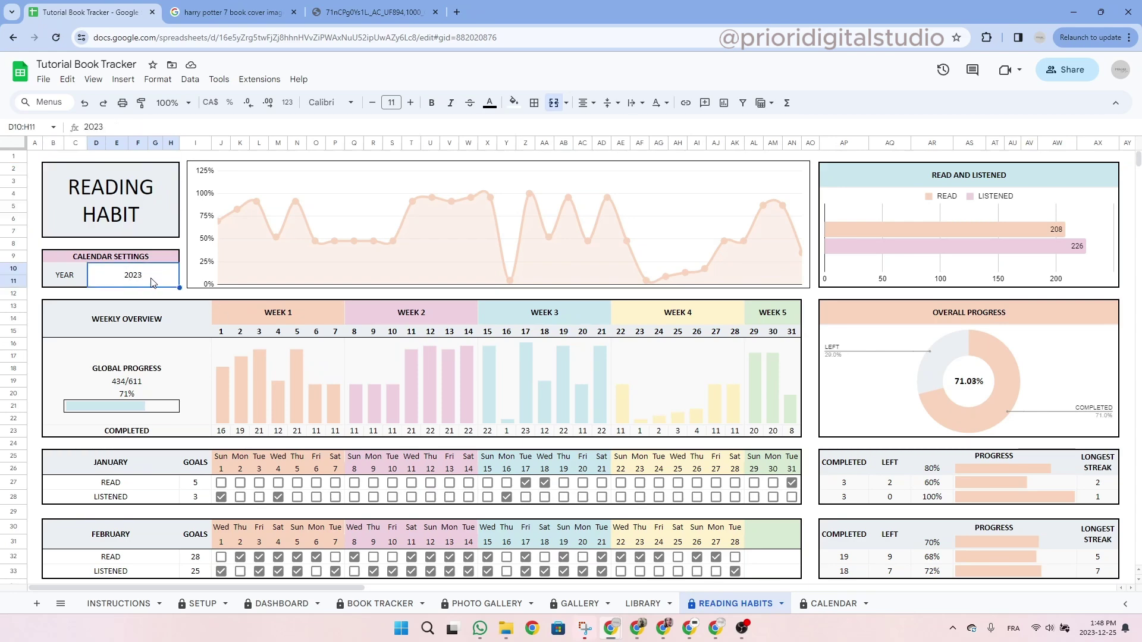
click(196, 486)
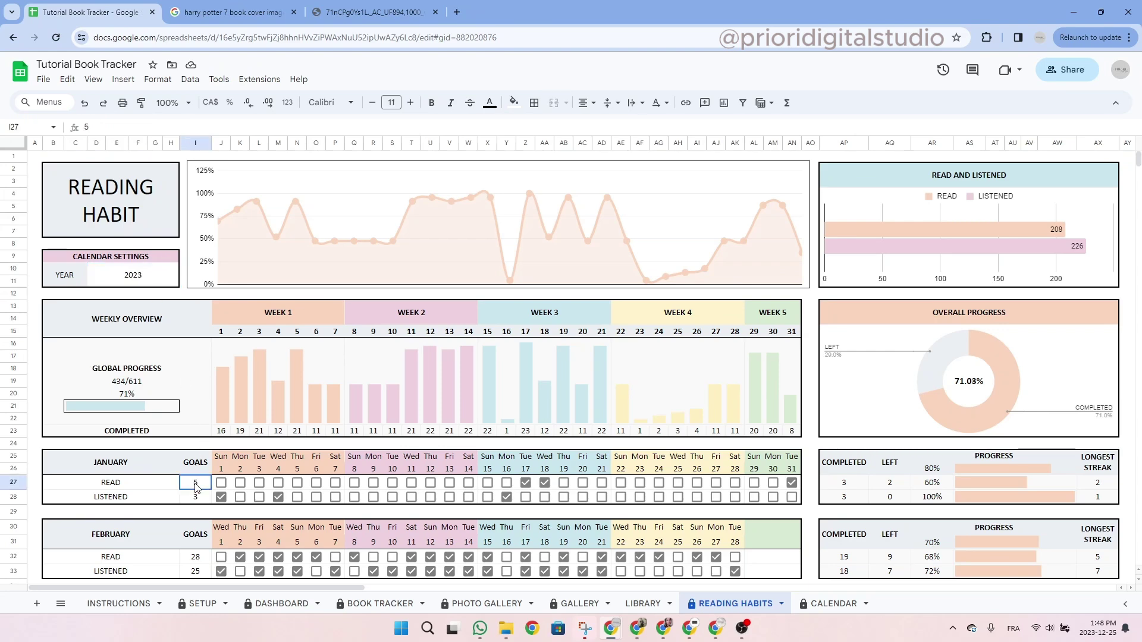
click(198, 499)
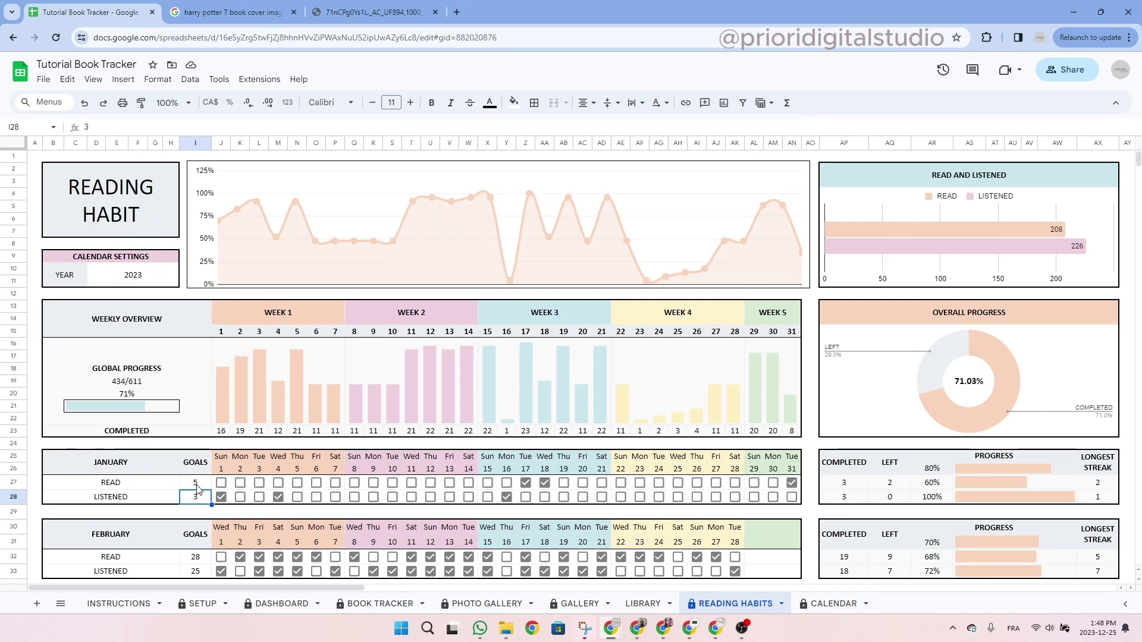
click(136, 271)
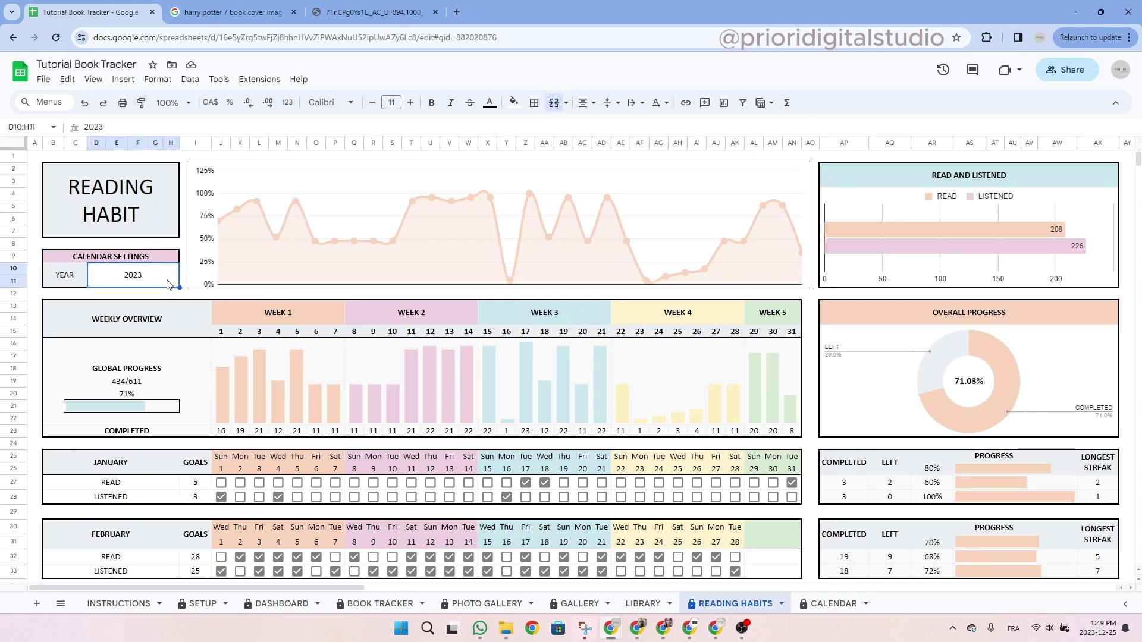
scroll(348, 341, down, 2)
scroll(349, 340, down, 2)
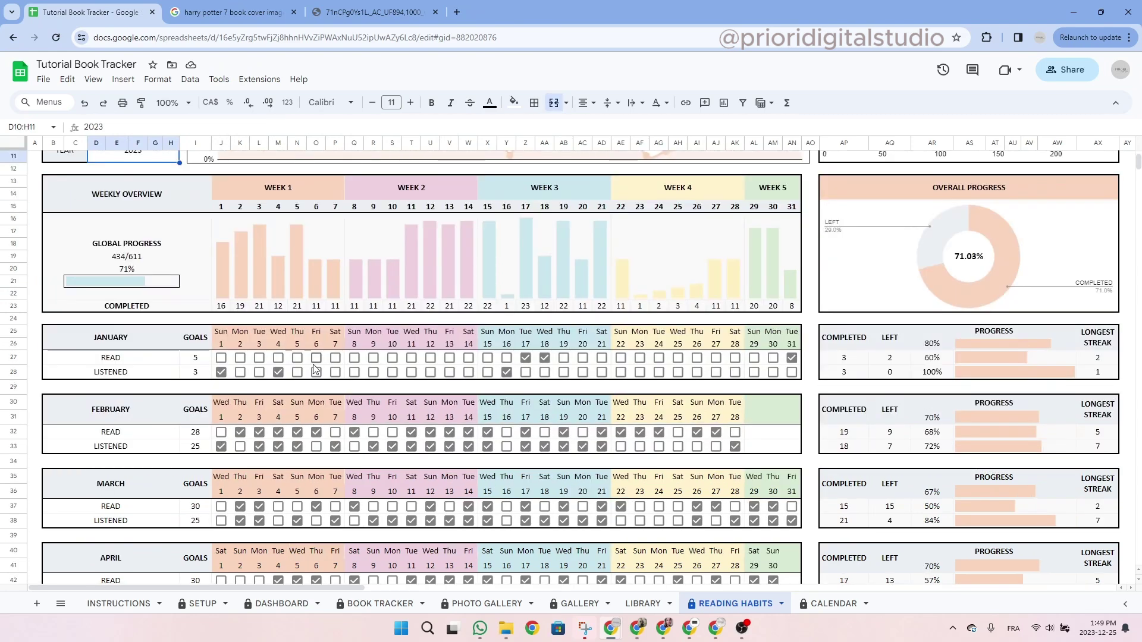
click(150, 360)
click(188, 361)
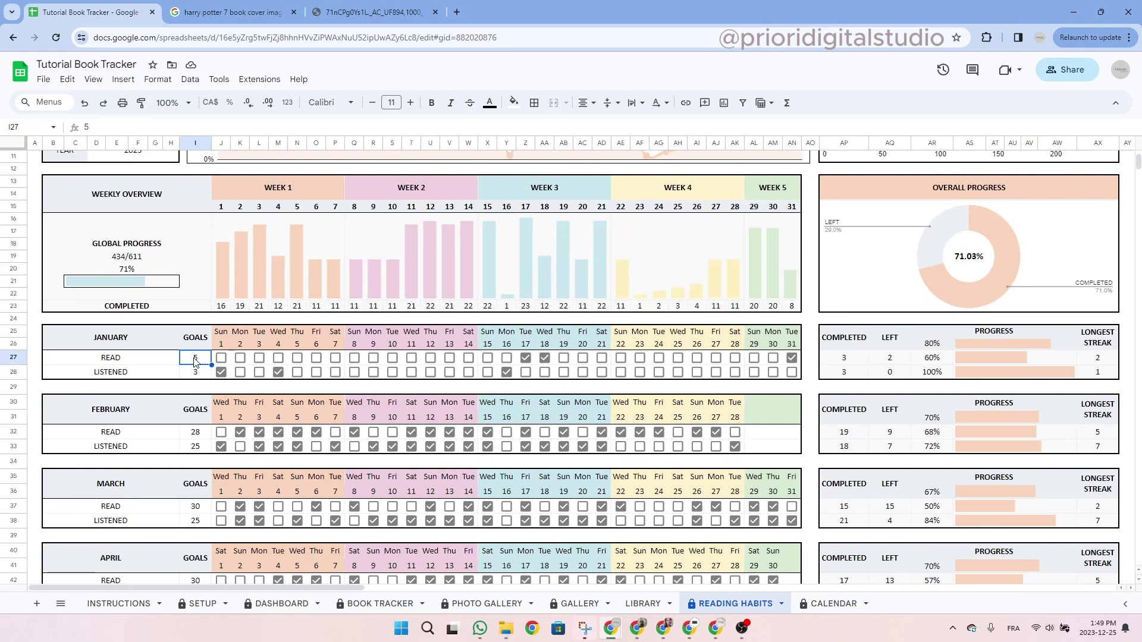
text(6)
key(Return)
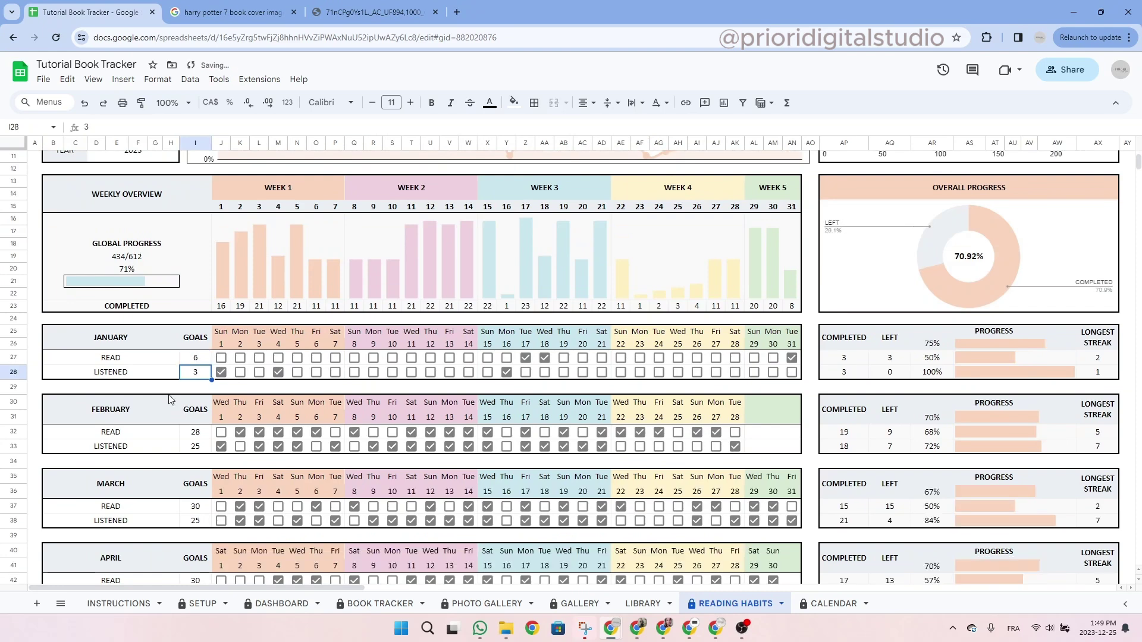
text(4)
key(Return)
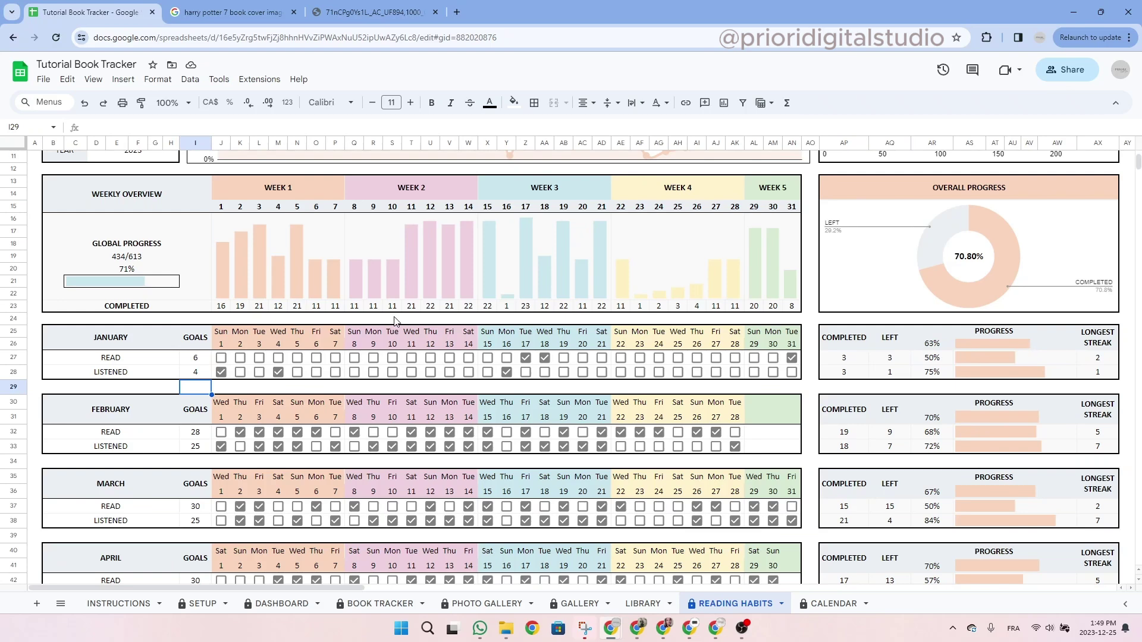
Mark January 5, 6 and 7 as LISTENED and January 6, 7 and 8 as READ in the habit tracker.
click(297, 372)
click(316, 373)
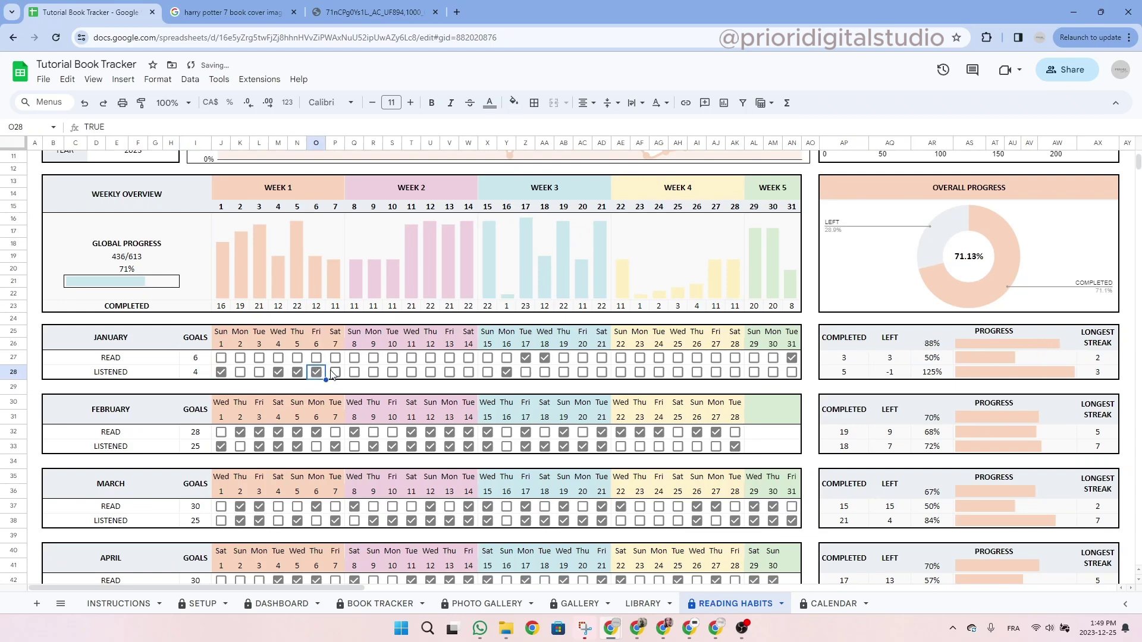
click(335, 372)
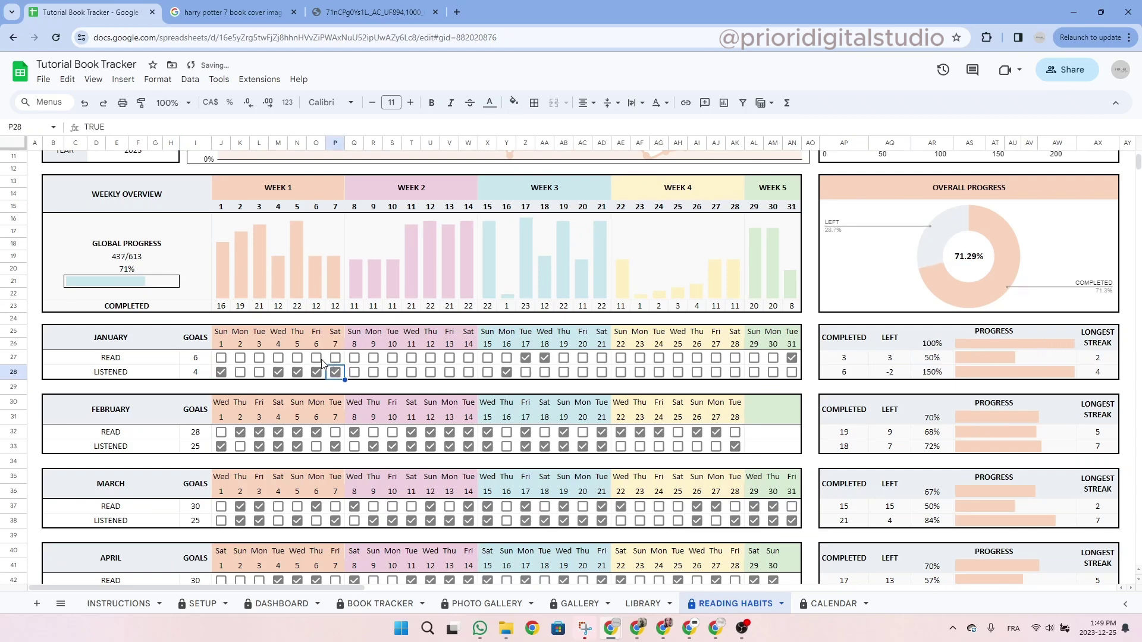
click(323, 360)
click(335, 358)
click(355, 359)
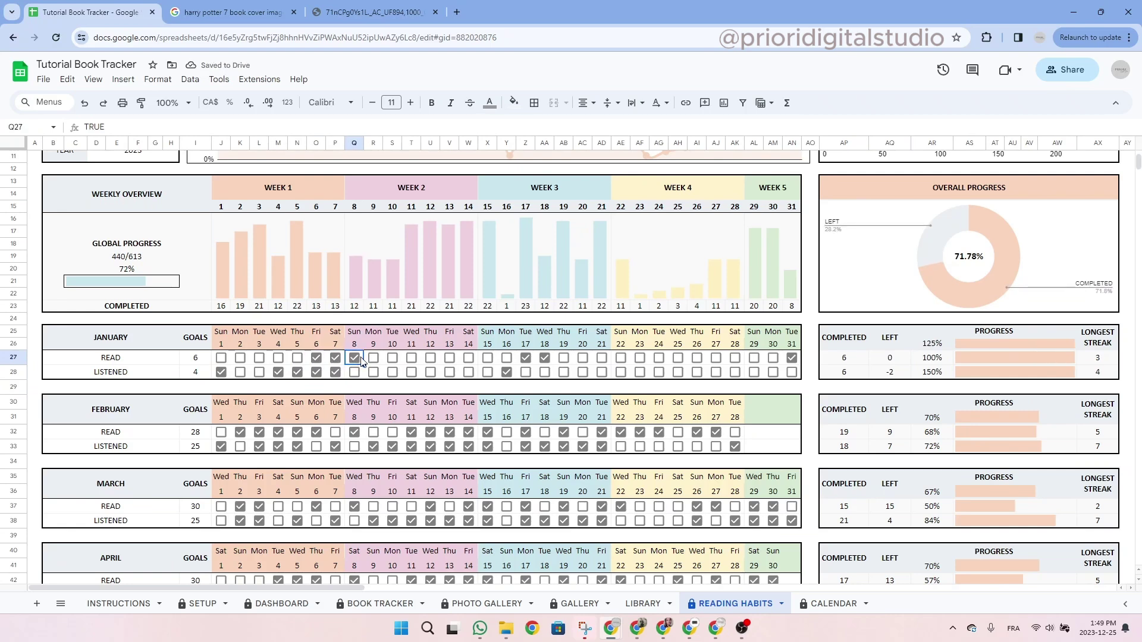
Look over the January PROGRESS and LONGEST STREAK figures and switch to the CALENDAR sheet.
click(1097, 337)
drag(998, 340, 1007, 369)
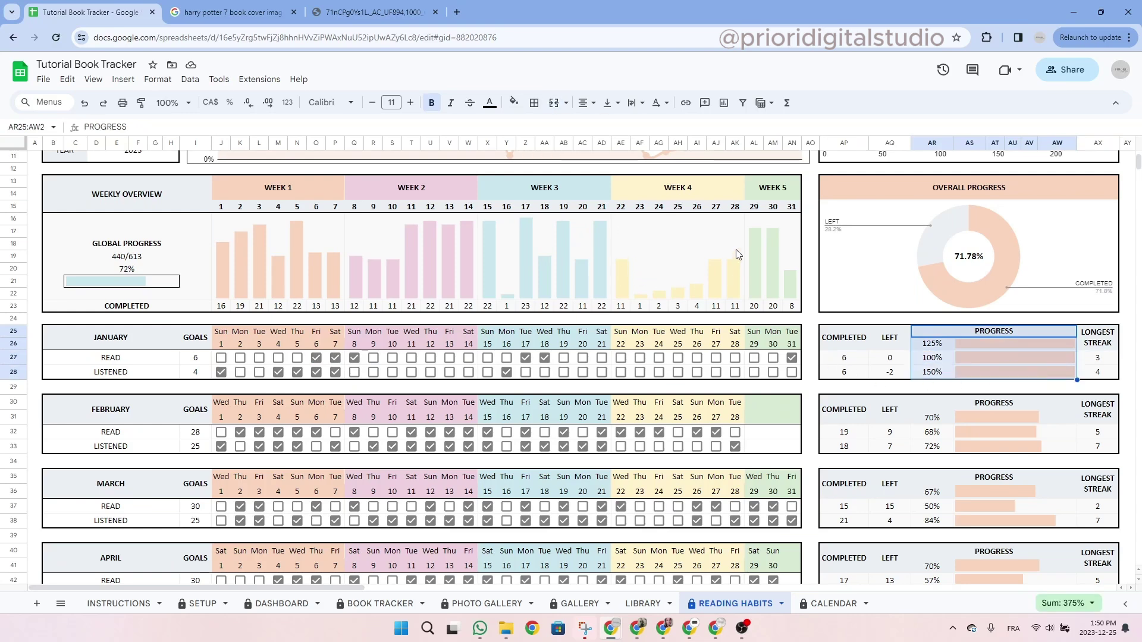
click(1079, 338)
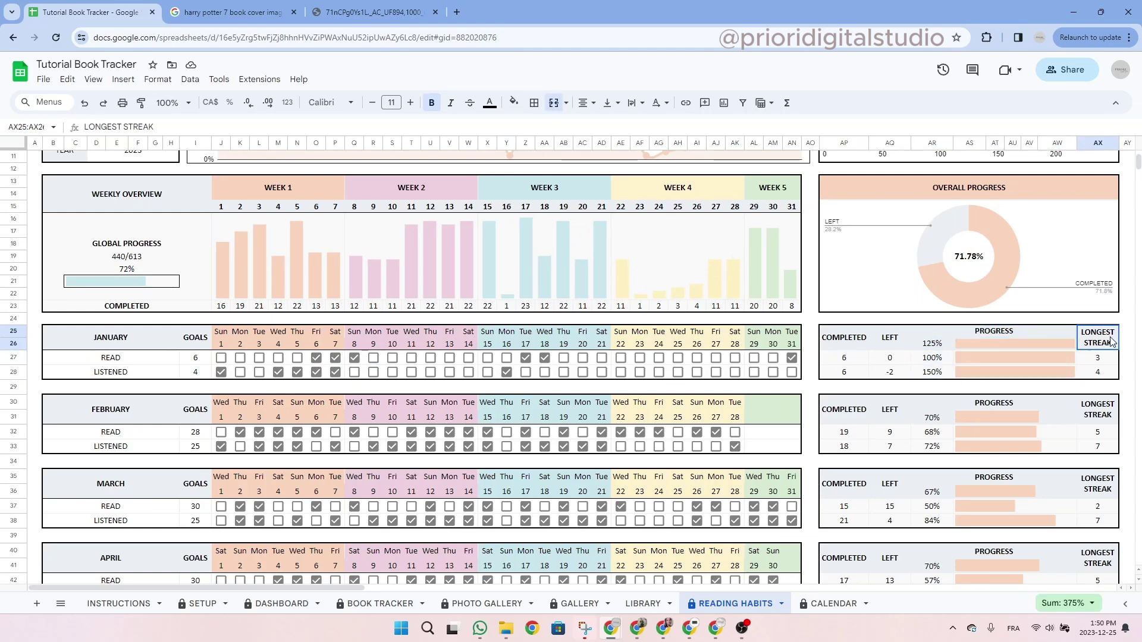
click(851, 605)
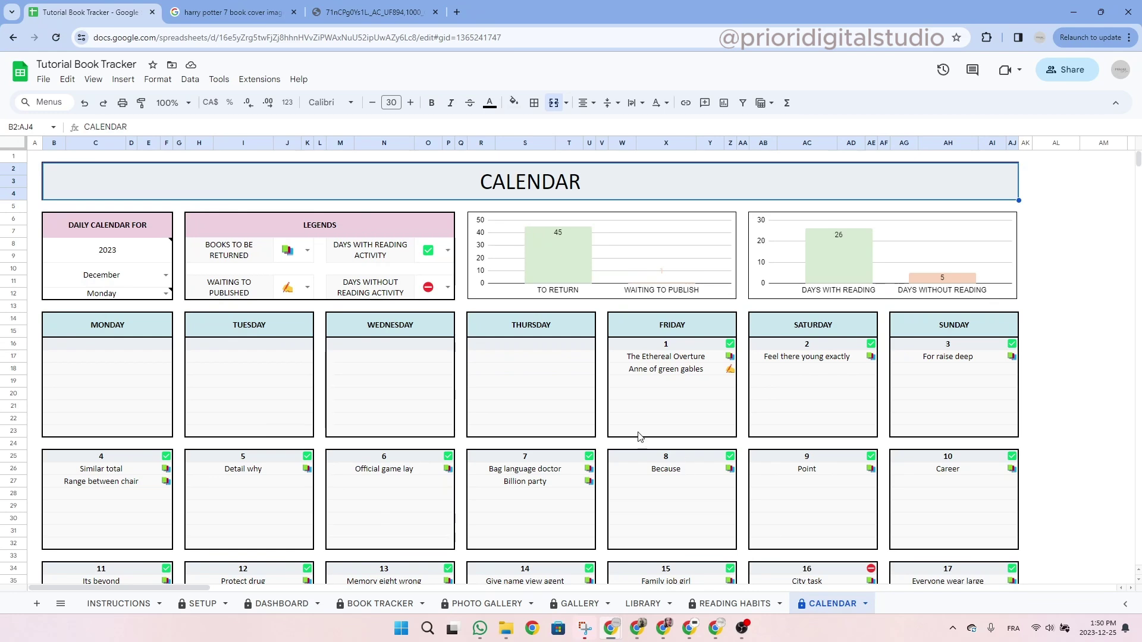
Check the daily calendar's year, keep December as the month, and set the start day of the week to Sunday.
click(121, 255)
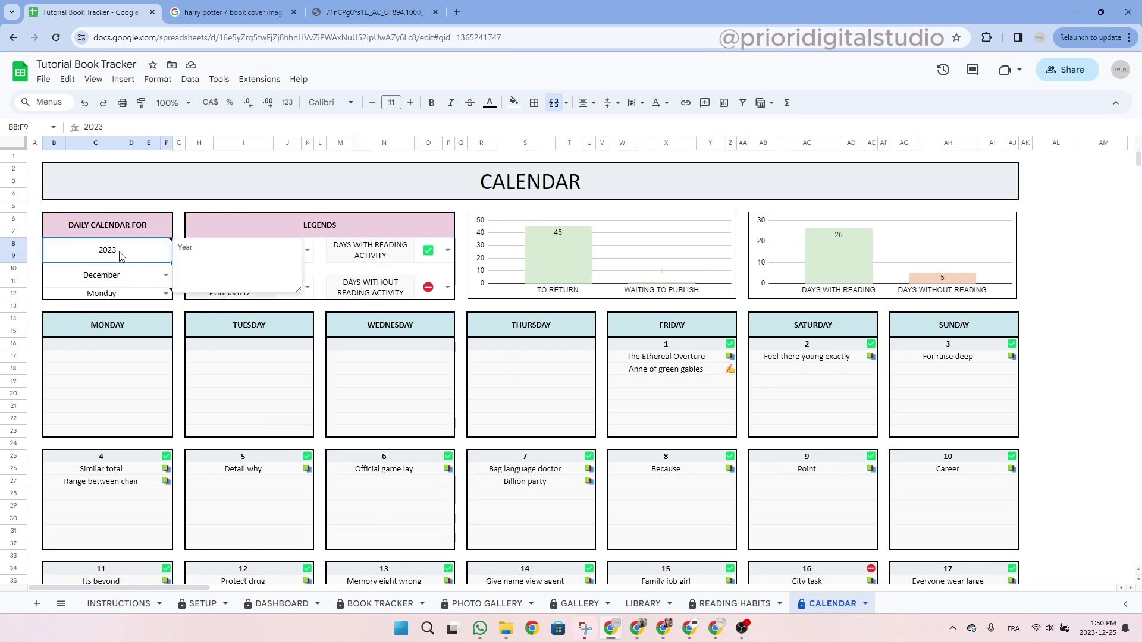
double_click(121, 256)
double_click(119, 274)
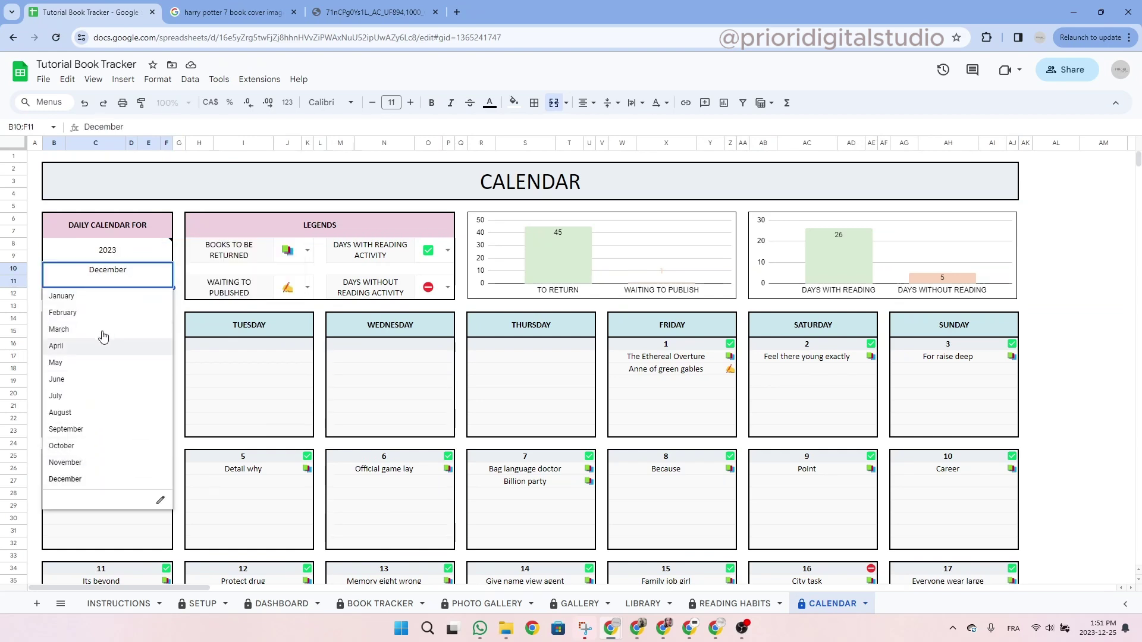
click(93, 479)
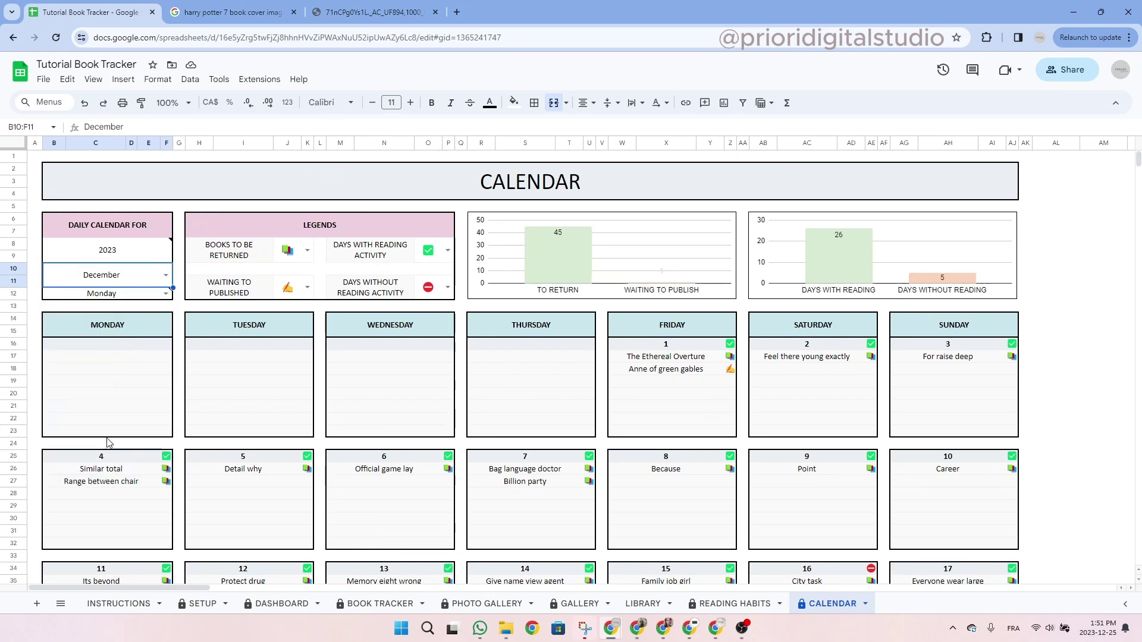
click(165, 293)
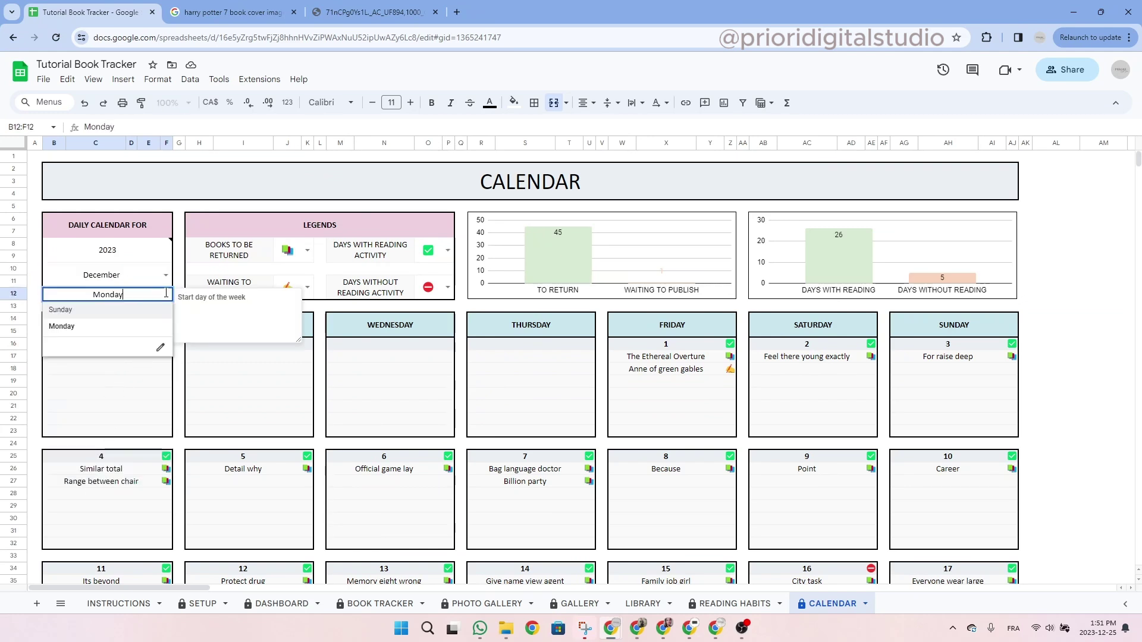
click(131, 316)
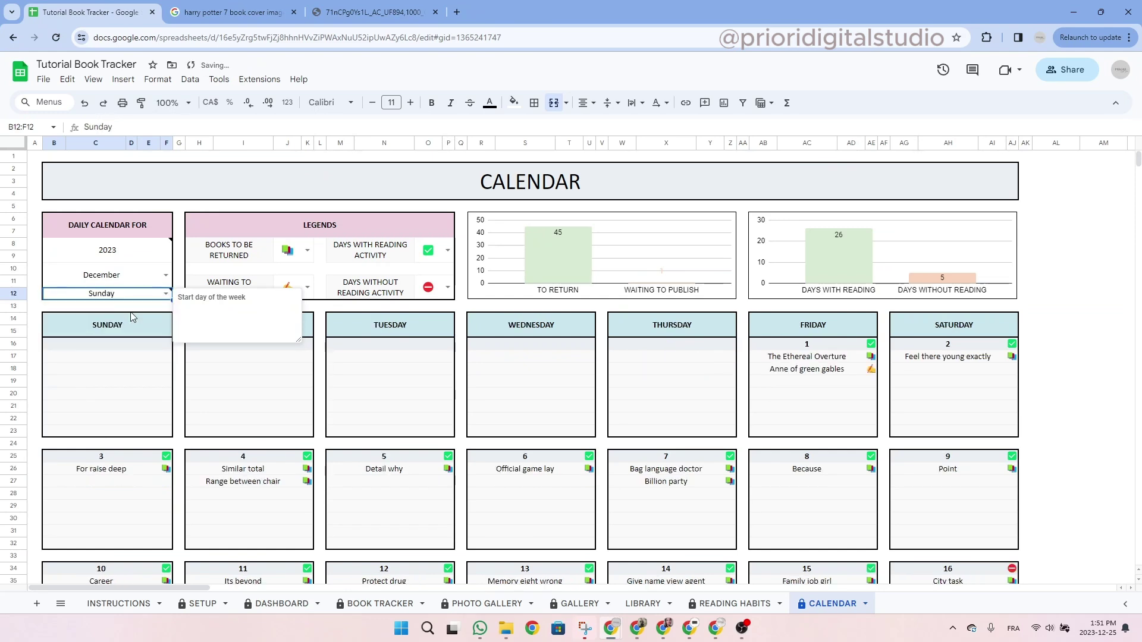
click(125, 309)
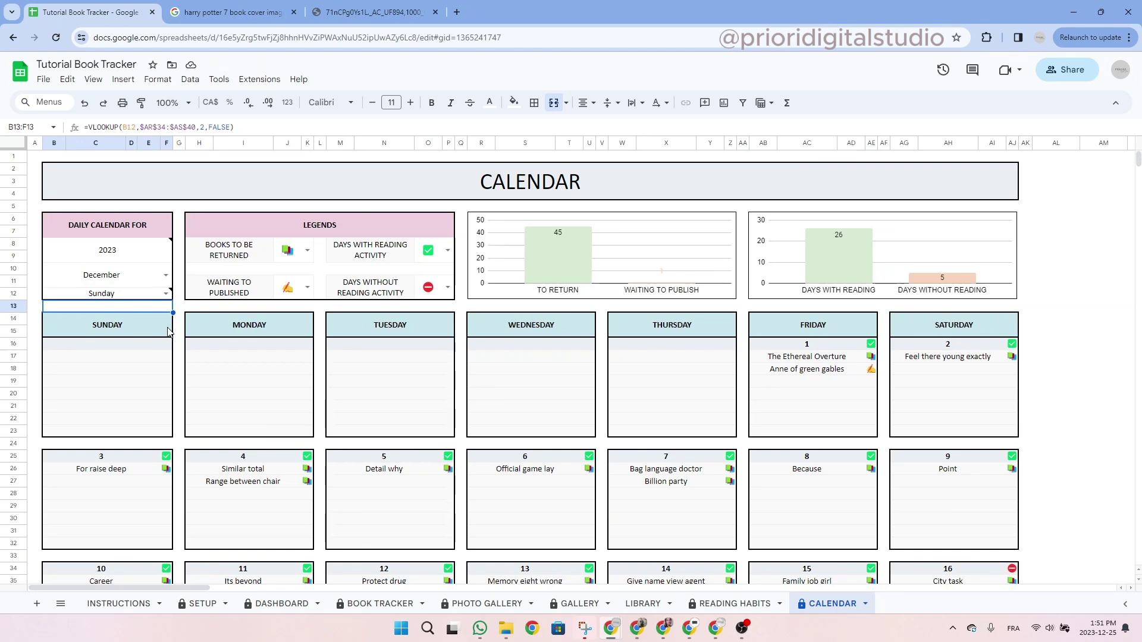
Look through the icon choices for BOOKS TO BE RETURNED and WAITING TO PUBLISHED in the calendar LEGENDS, leaving both icons as they are.
click(307, 250)
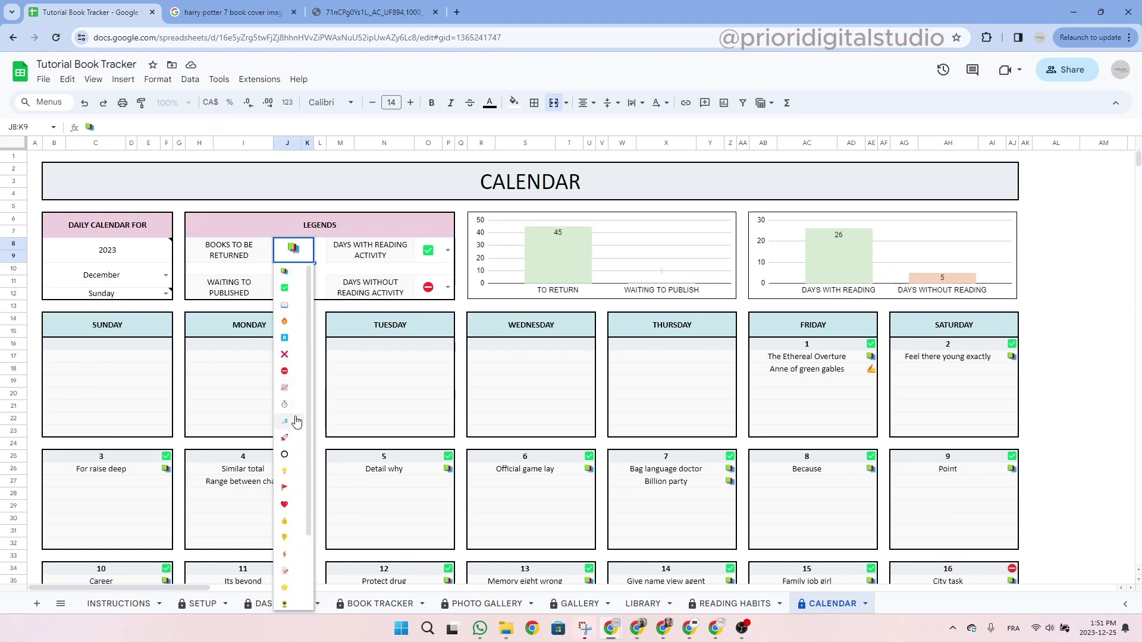
click(322, 247)
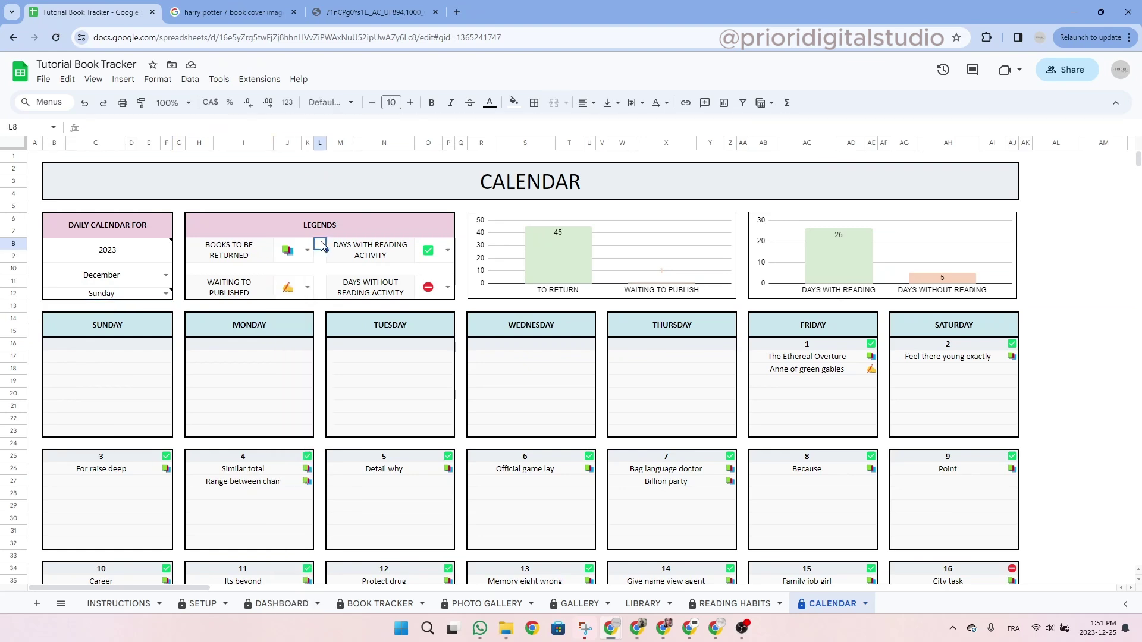
click(307, 288)
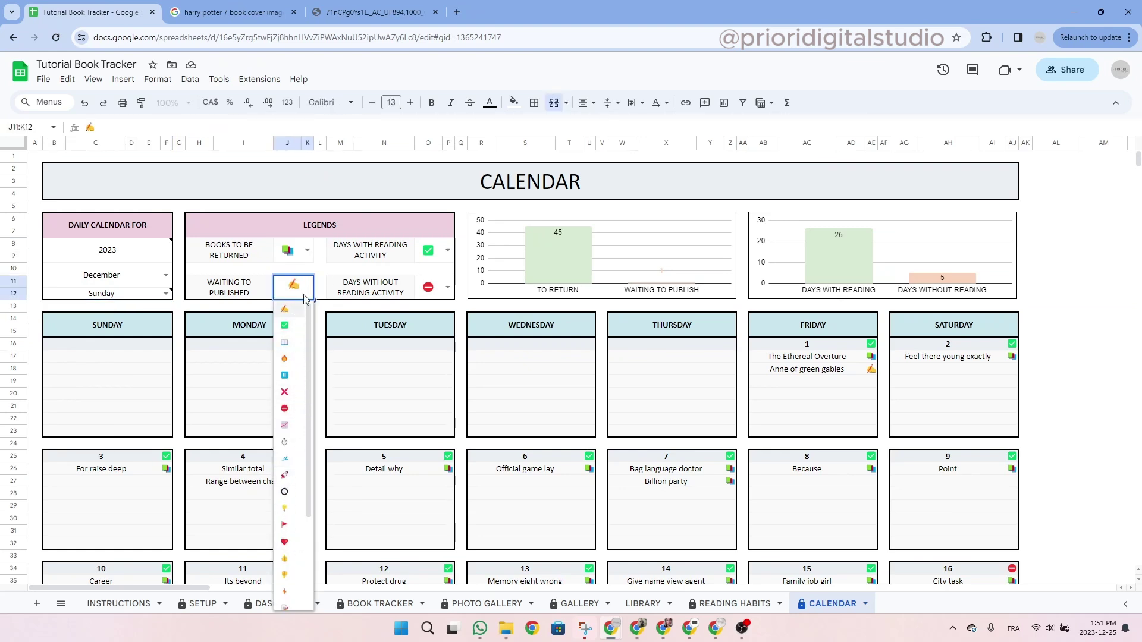
click(399, 262)
click(396, 289)
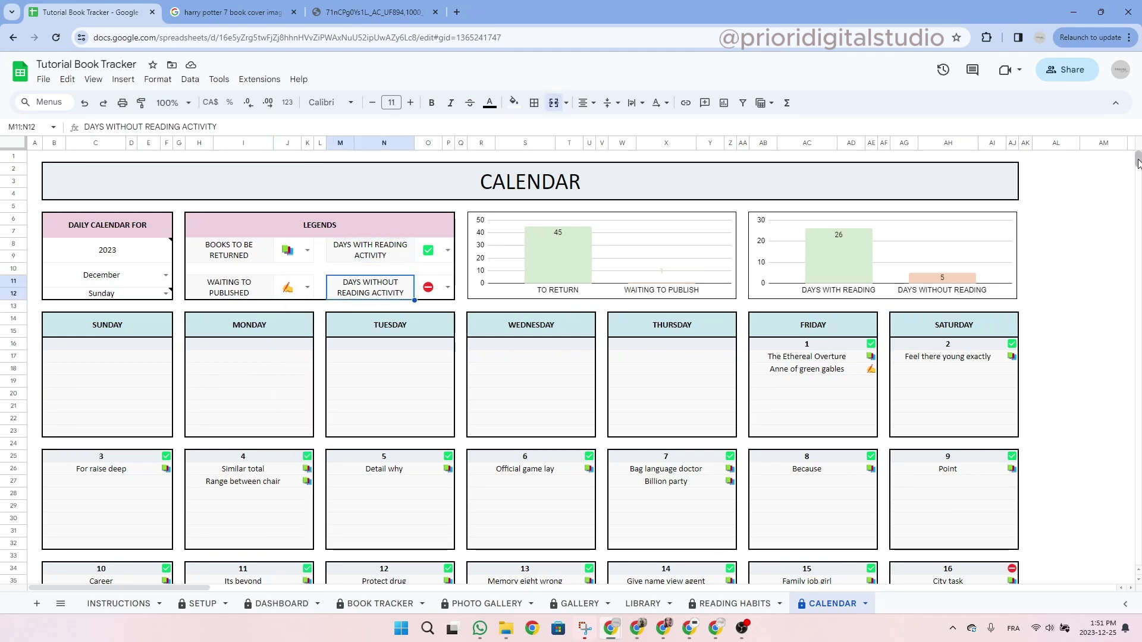
Compare the reading activity icons on December 1 and 2 with the DAYS WITH READING ACTIVITY legend.
drag(1138, 162, 1137, 166)
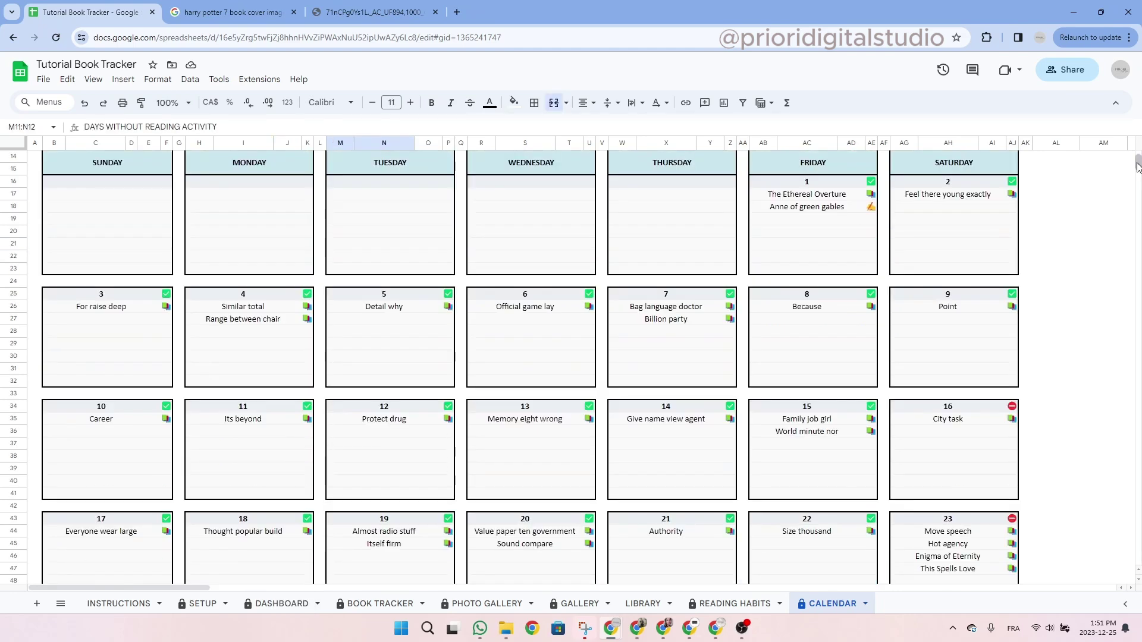
click(872, 182)
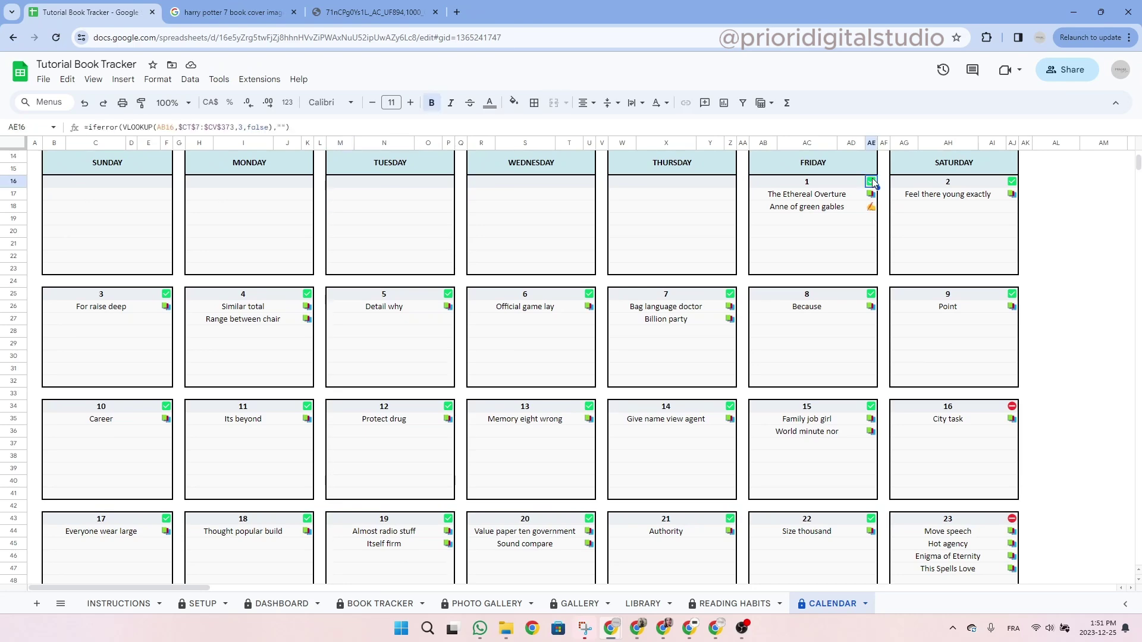
click(1012, 182)
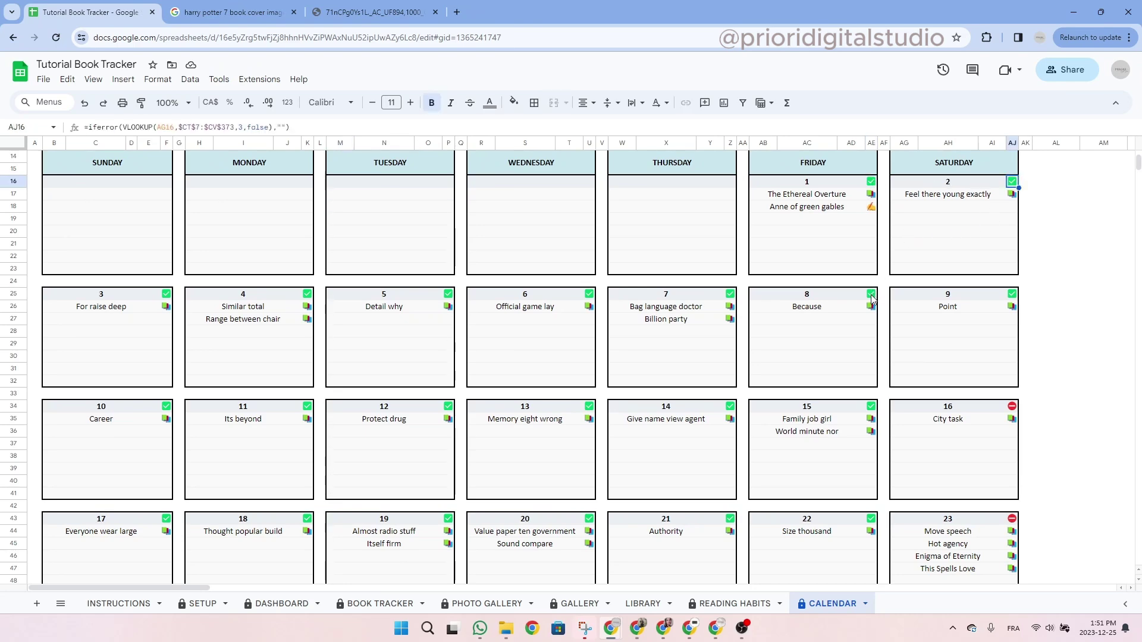
scroll(832, 292, up, 3)
click(429, 253)
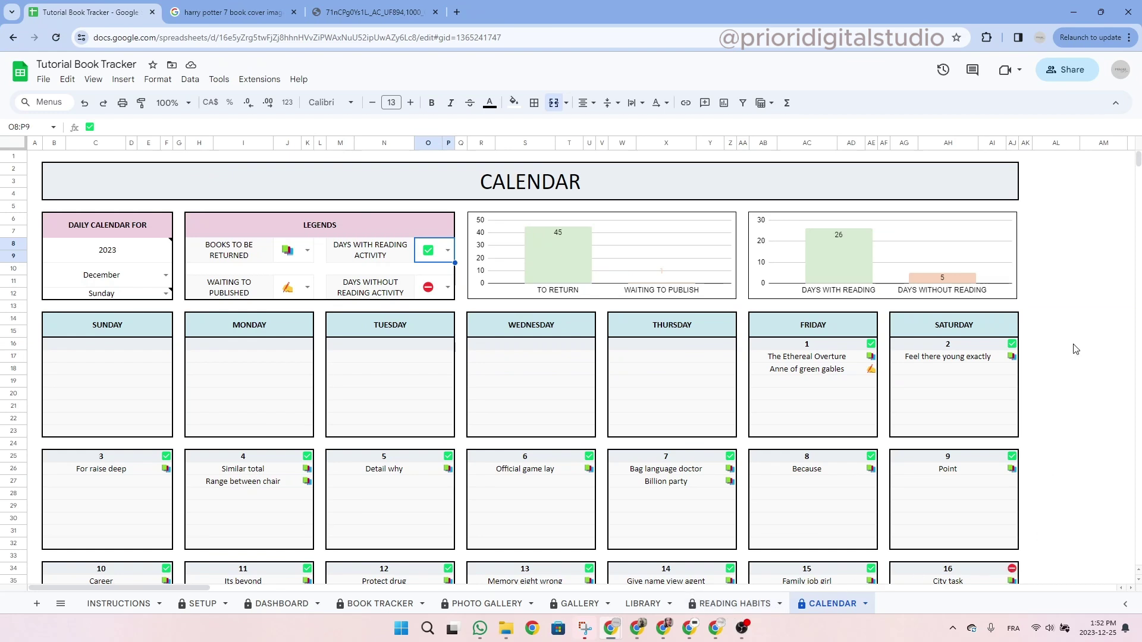
Examine the December 16 activity icon, the book return icons on December 12 to 14, and the December 1 publication icon against its legend.
scroll(1076, 299, down, 2)
click(1012, 508)
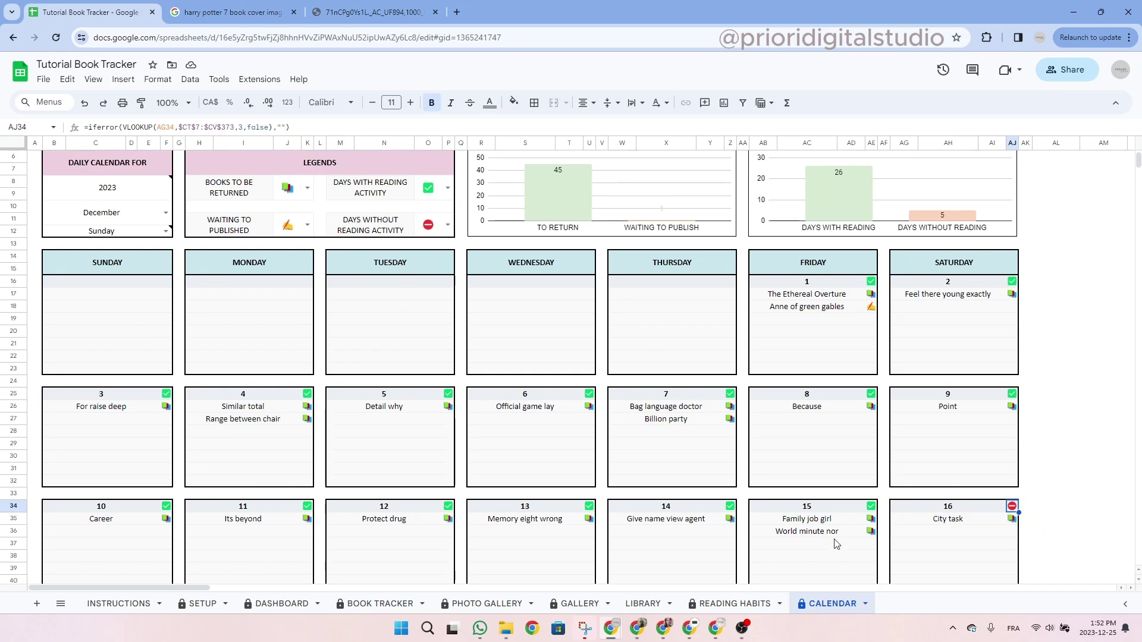
click(721, 522)
click(575, 523)
click(448, 520)
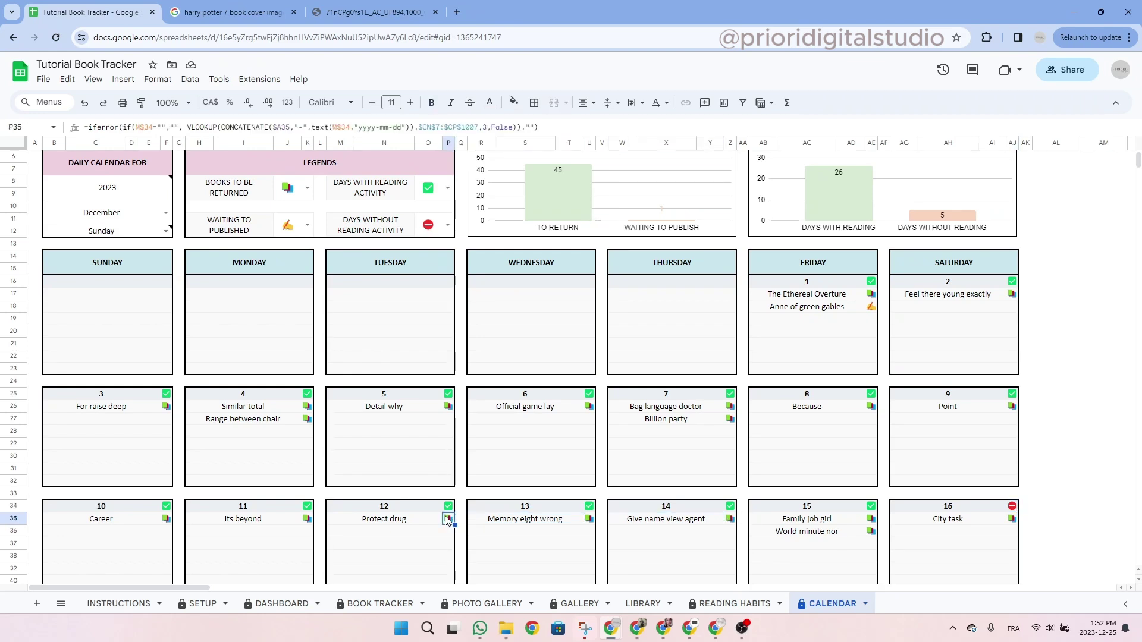
click(872, 307)
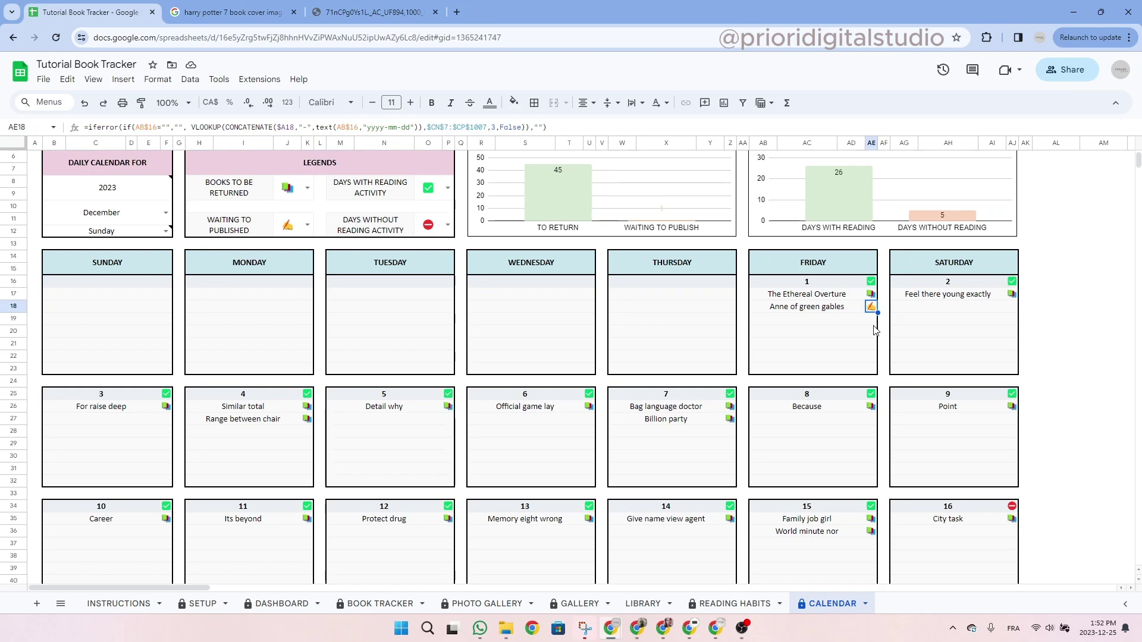
click(267, 223)
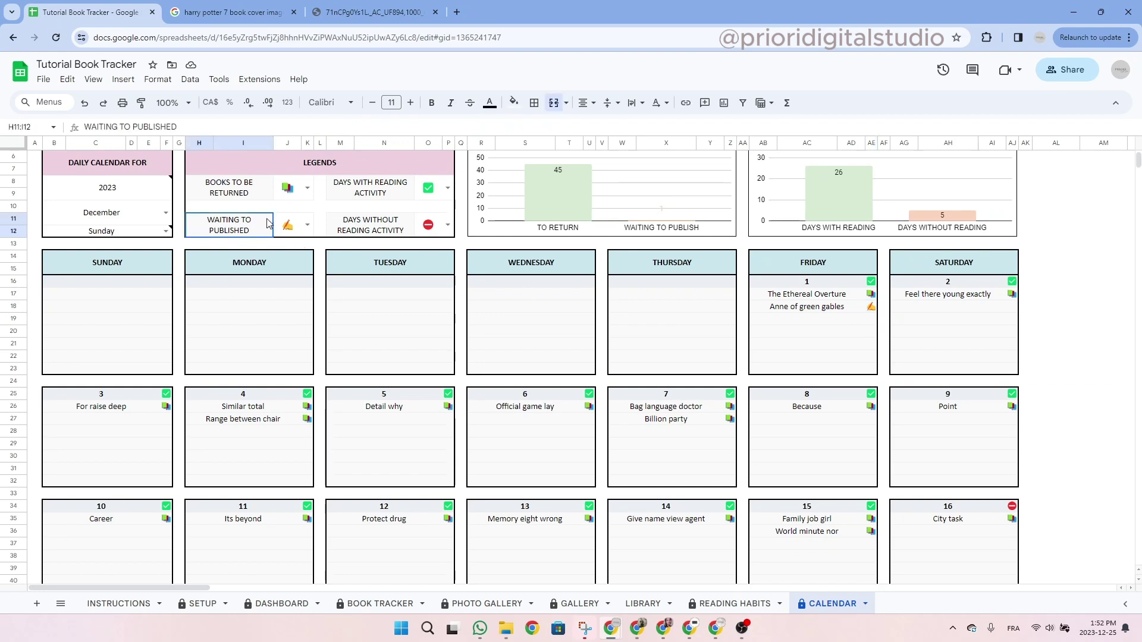
drag(267, 224, 300, 226)
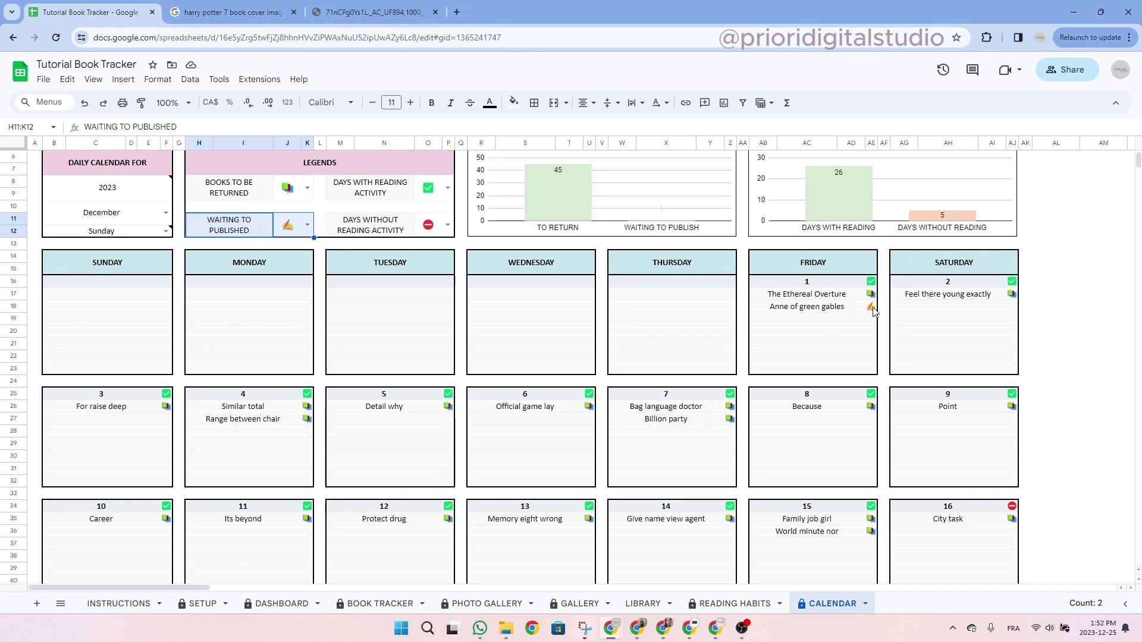
View the calendar's summary charts, then switch to the DASHBOARD sheet and examine the OWNED, BORROWED and WAITING figures in BOOKS IN GALLERY.
scroll(871, 309, up, 2)
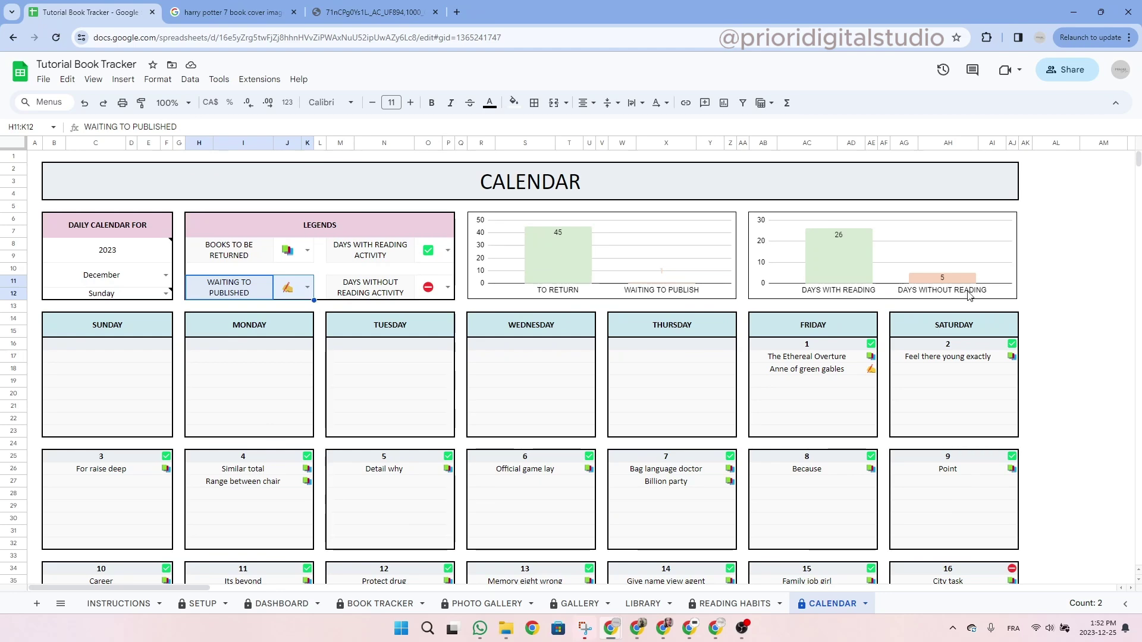
click(282, 604)
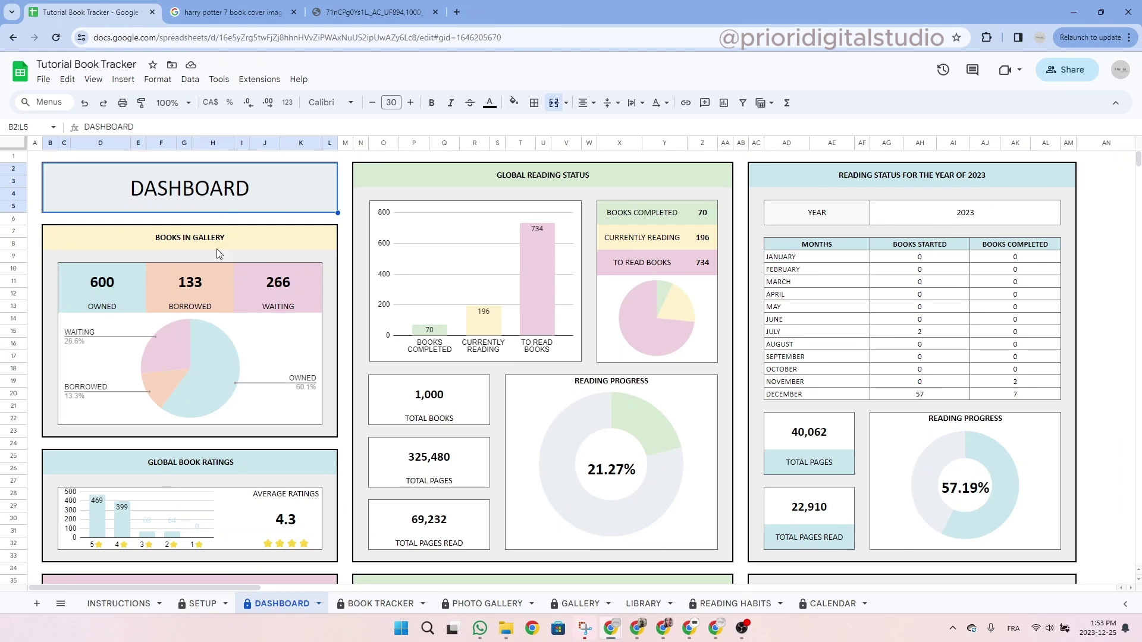
drag(219, 254, 218, 436)
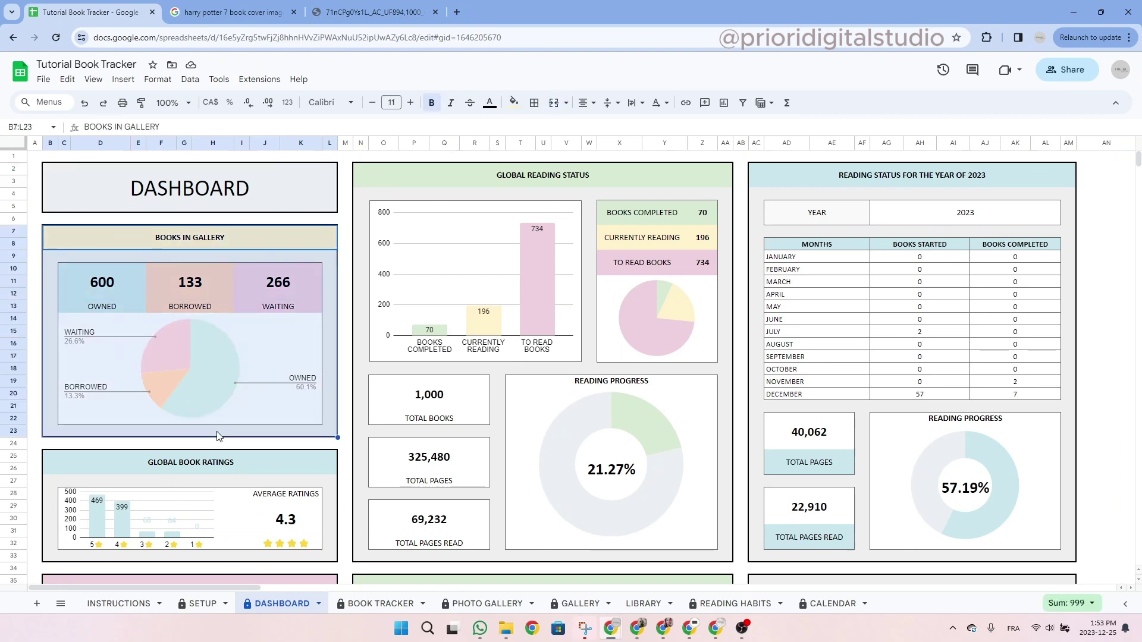
click(119, 281)
click(189, 288)
click(264, 287)
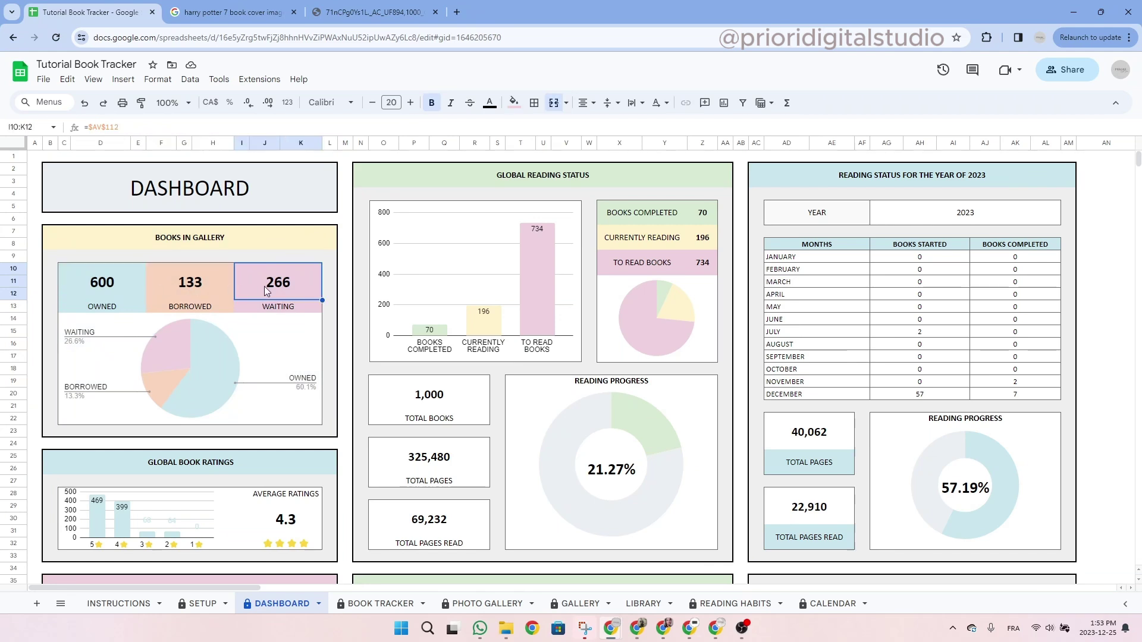
Examine the rating chart and average rating in the GLOBAL BOOK RATINGS section of the dashboard.
click(246, 237)
click(227, 464)
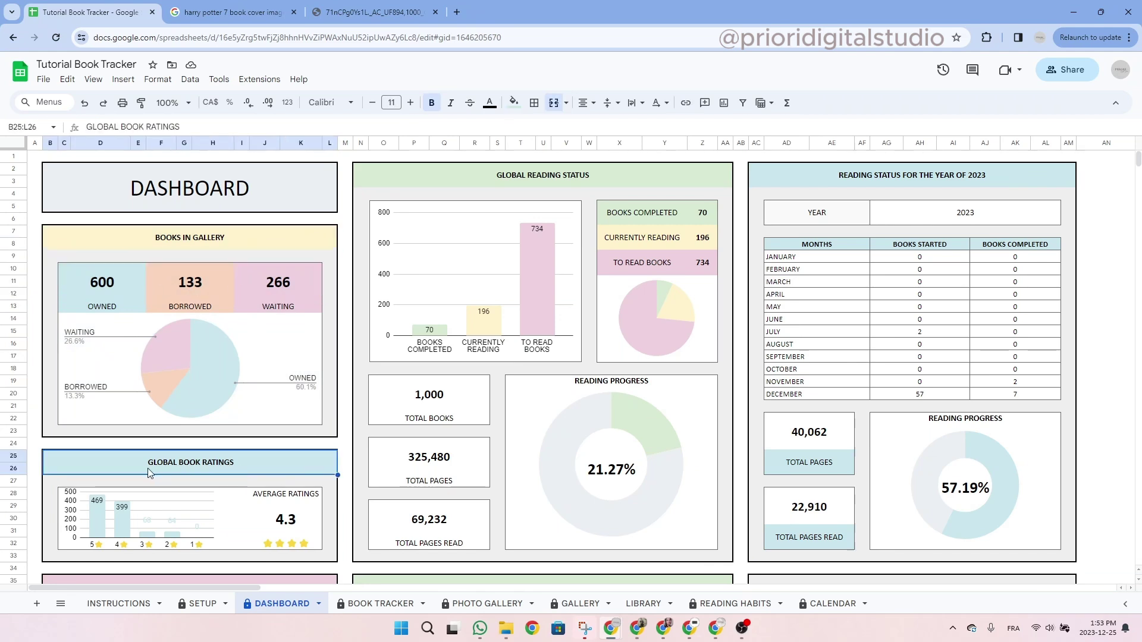
drag(147, 468, 137, 562)
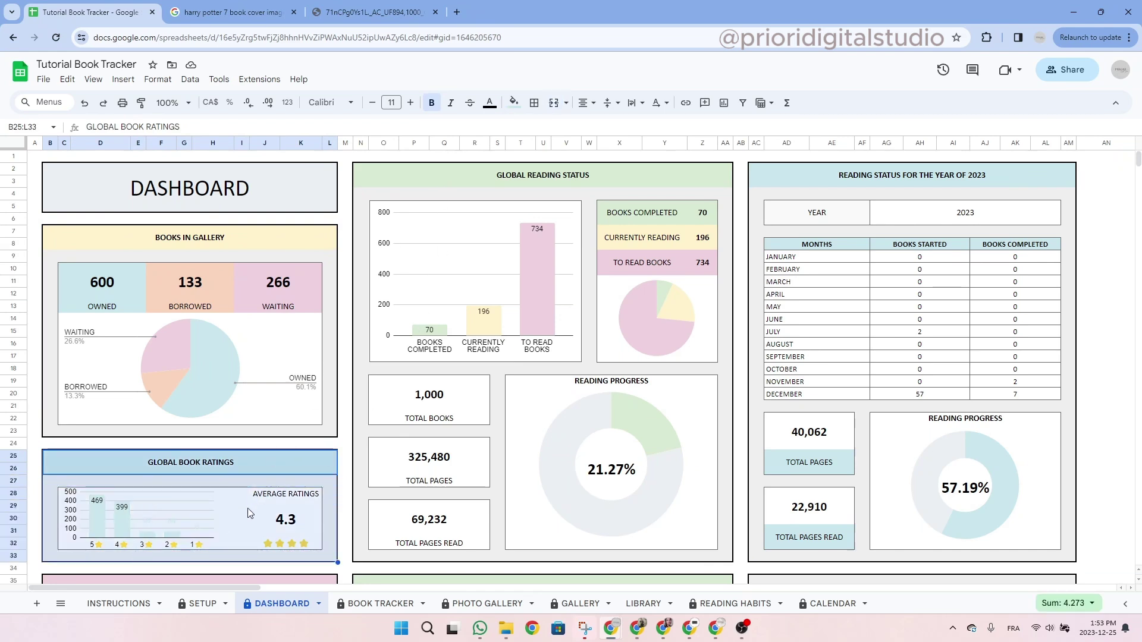
click(242, 460)
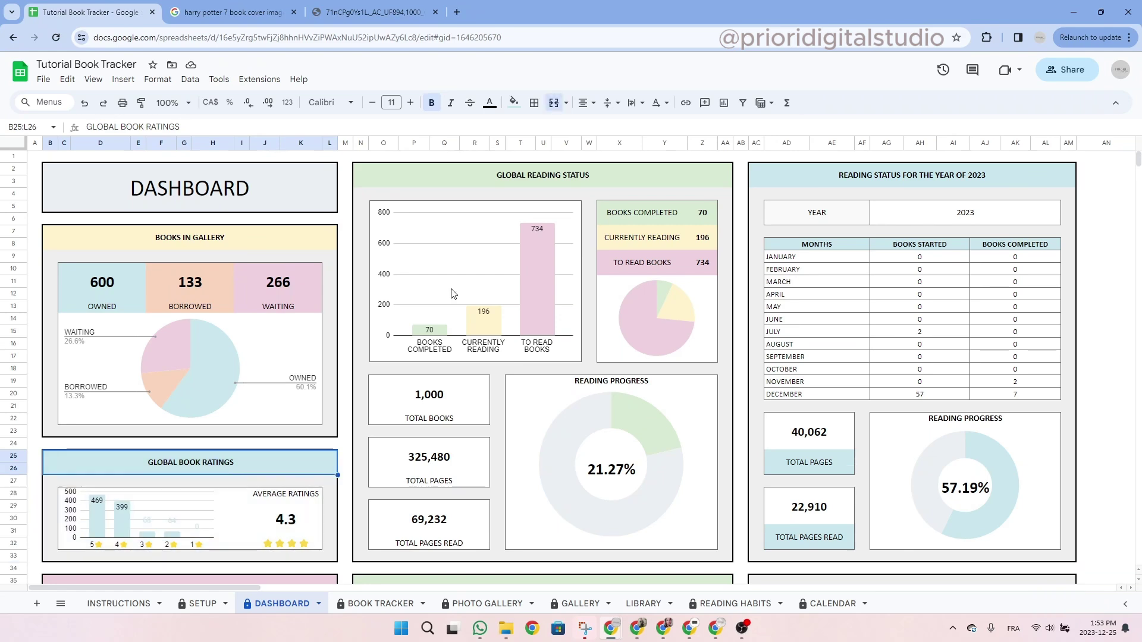
Review the GLOBAL READING STATUS section, including the to-read, currently reading and completed book figures.
drag(525, 181, 514, 554)
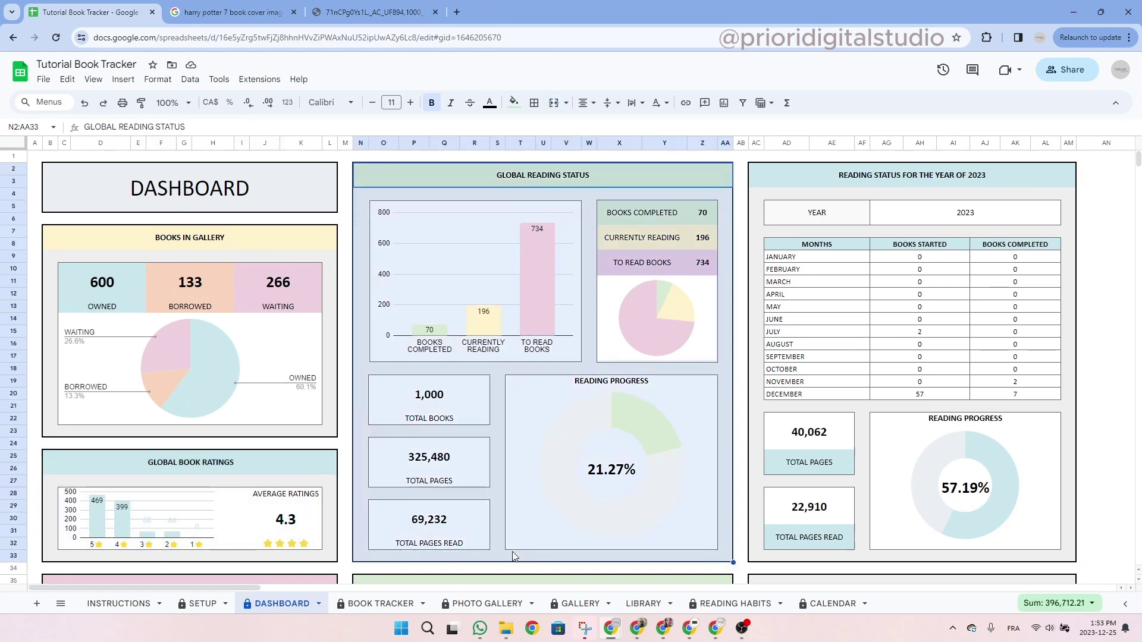
click(584, 177)
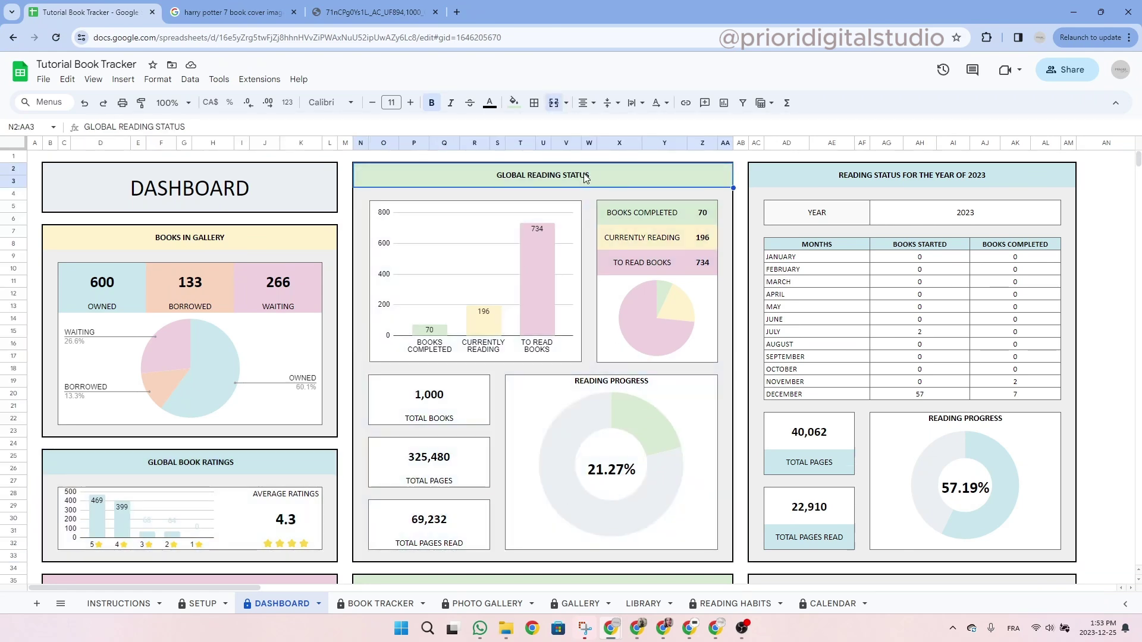
click(657, 265)
click(665, 242)
click(655, 215)
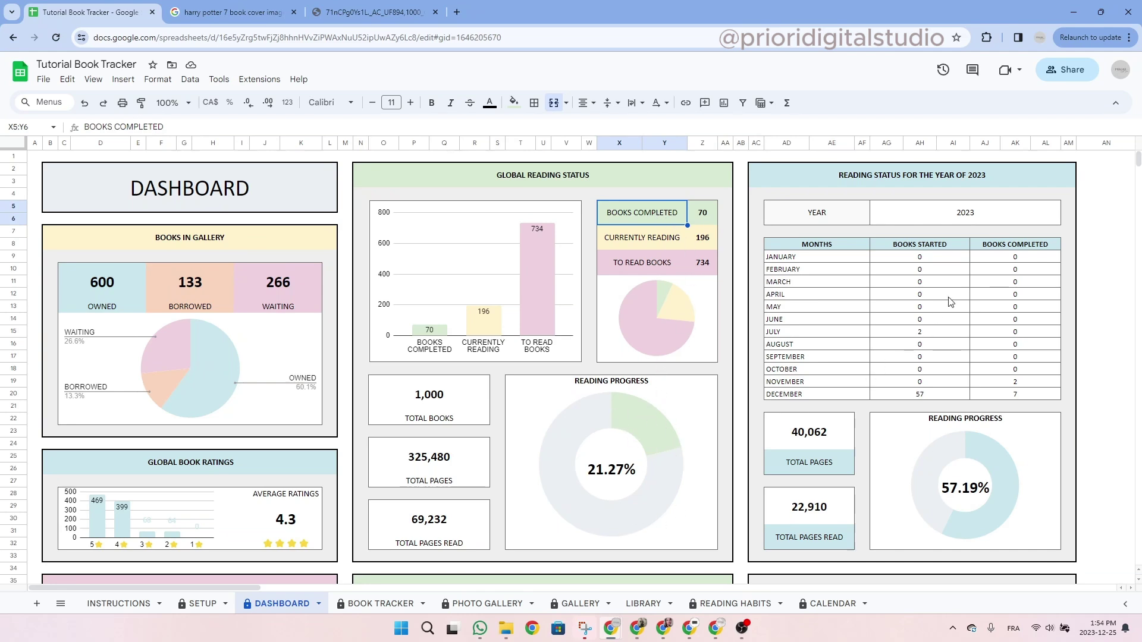
Inspect the YEAR entry of the dashboard's yearly reading status section without changing it.
click(1045, 204)
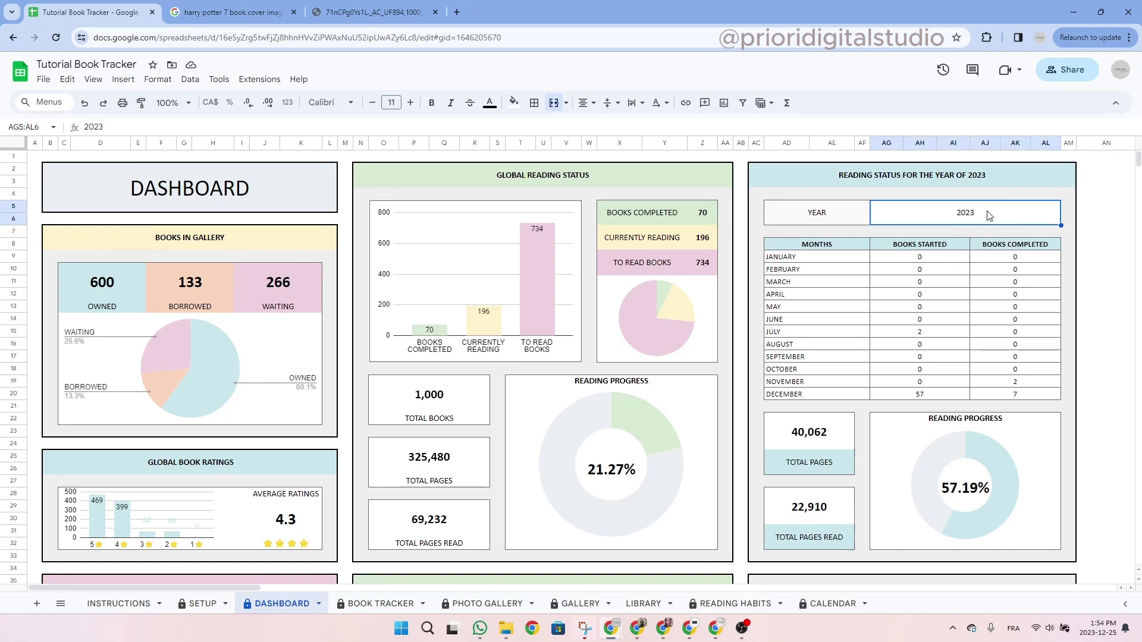
text(2023)
key(Escape)
Examine the BOOK CRITERIA SEARCH section of the dashboard and the options available for SEARCH BY.
scroll(1024, 219, down, 10)
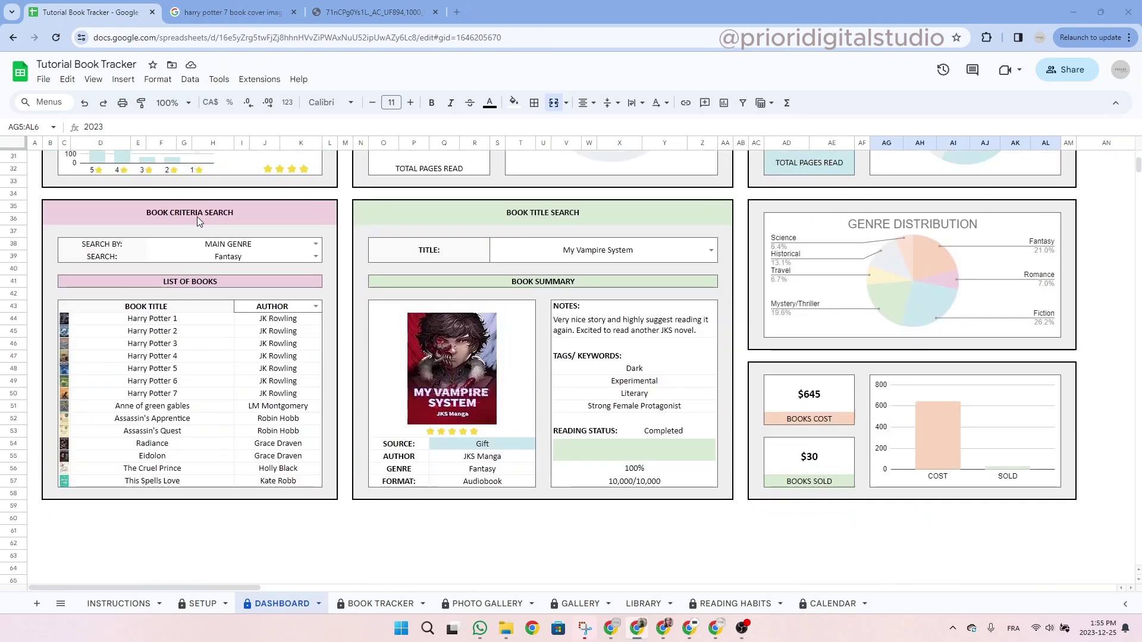
drag(197, 216, 199, 496)
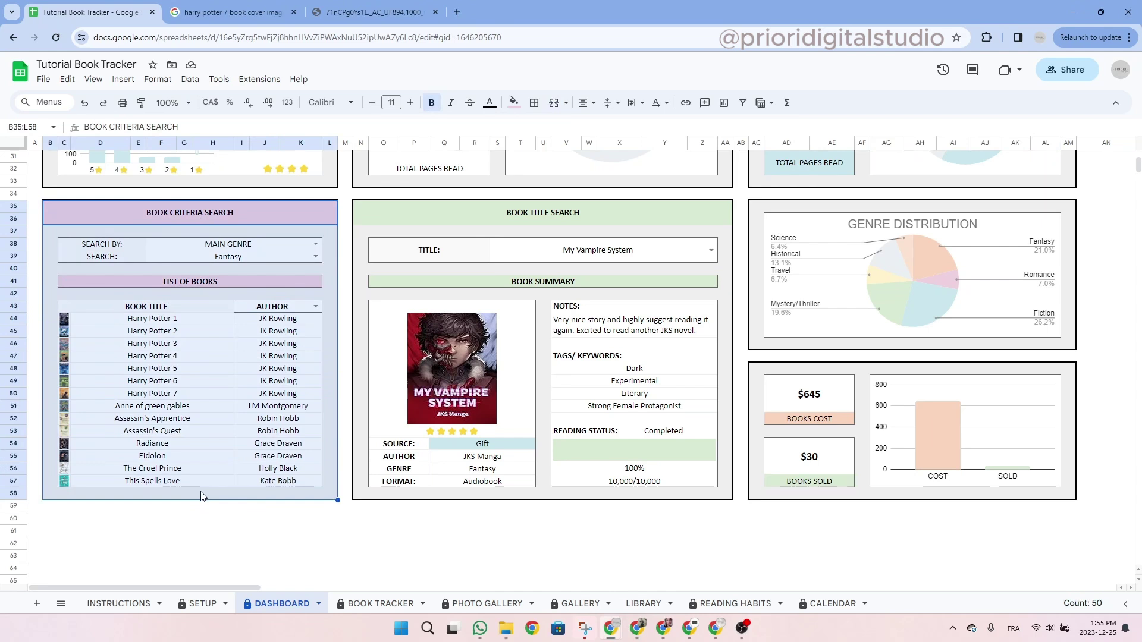
click(329, 543)
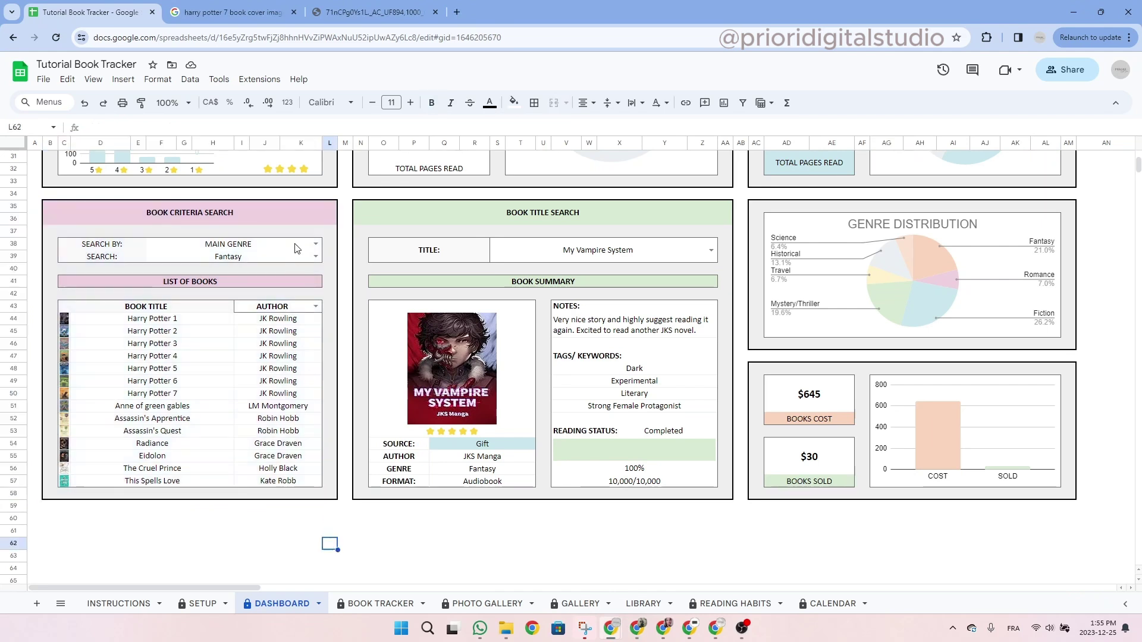
click(316, 243)
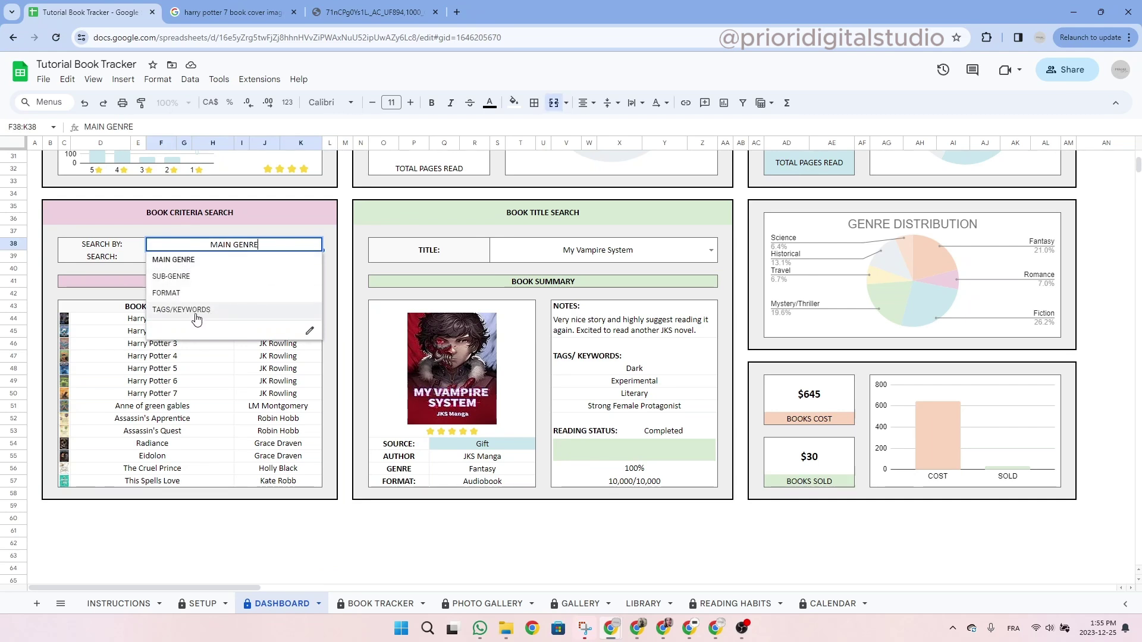
click(329, 244)
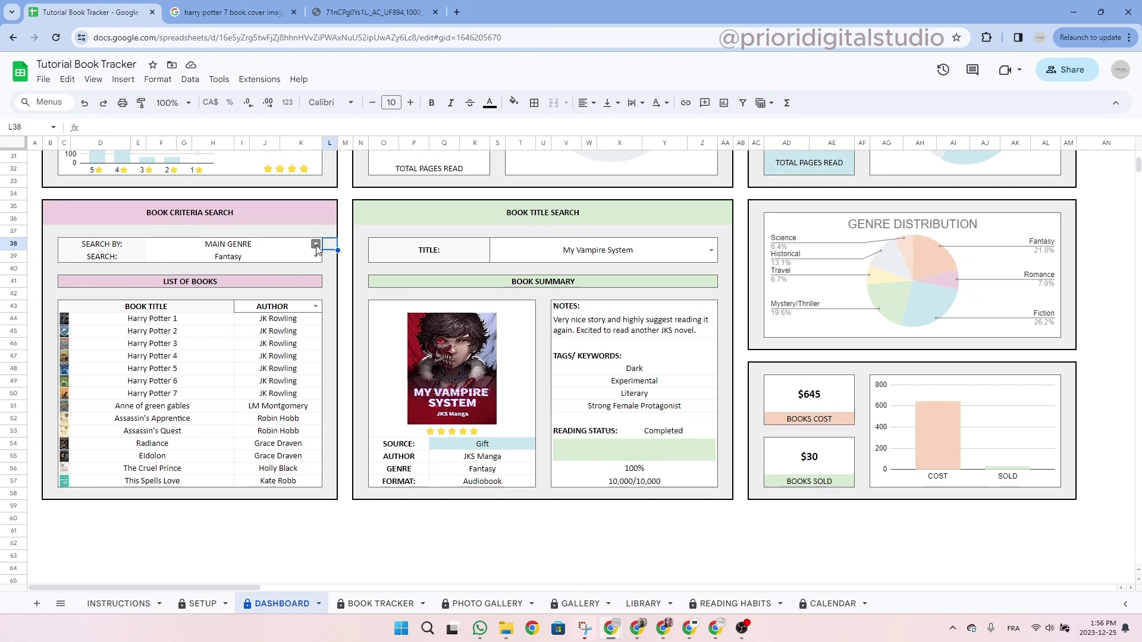
Examine the SEARCH BY criteria and the genre choices offered for SEARCH in the BOOK CRITERIA SEARCH section, leaving both unchanged.
click(316, 244)
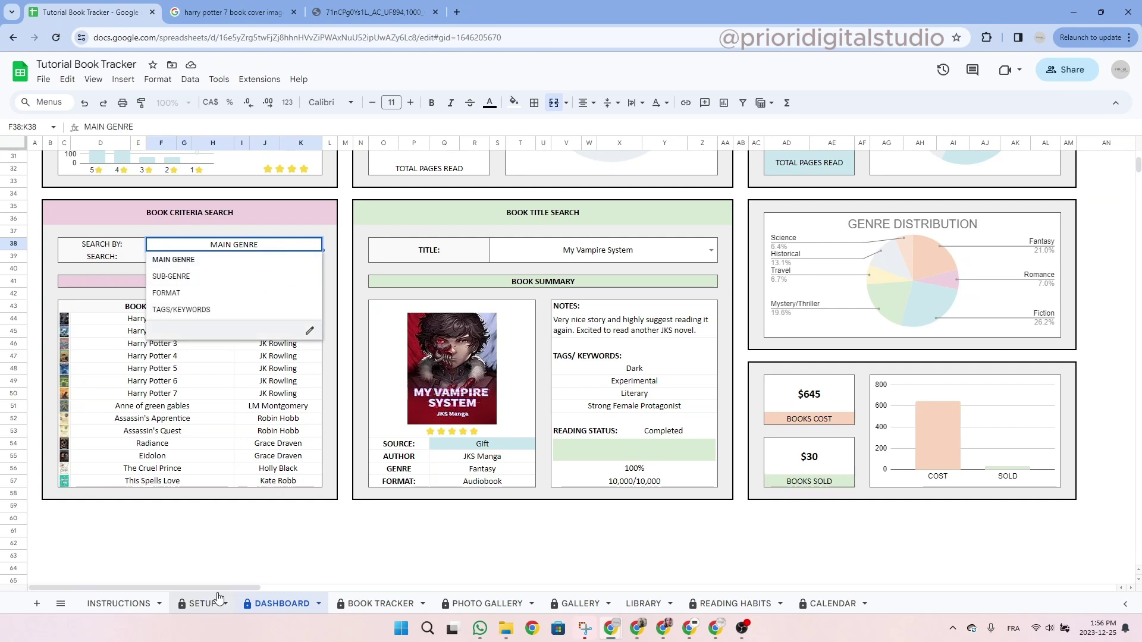
click(327, 248)
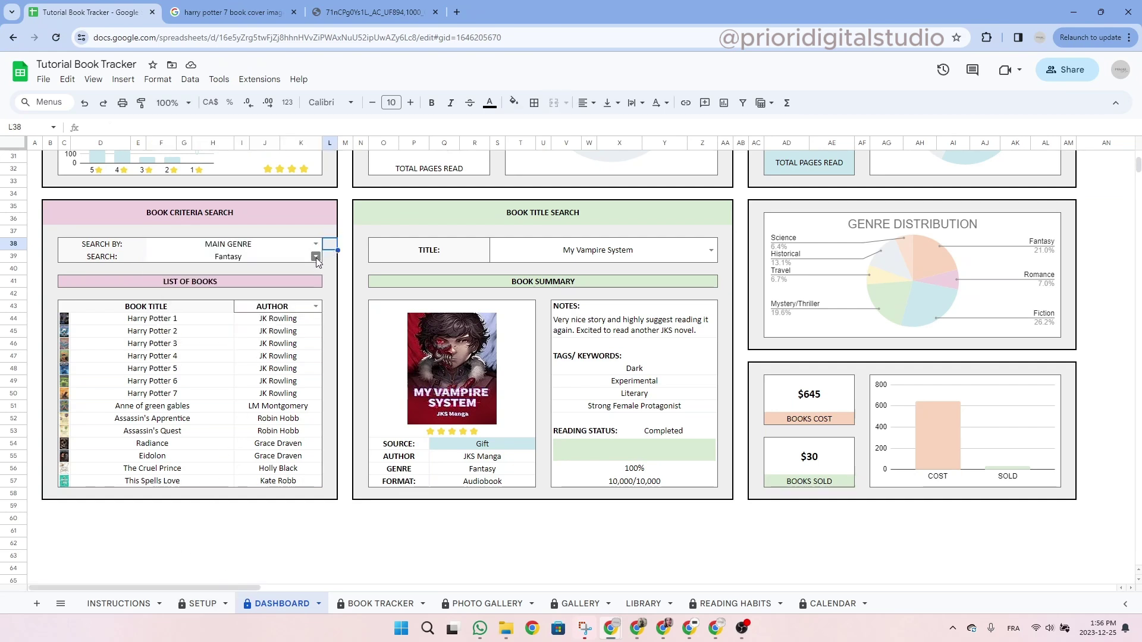
click(316, 257)
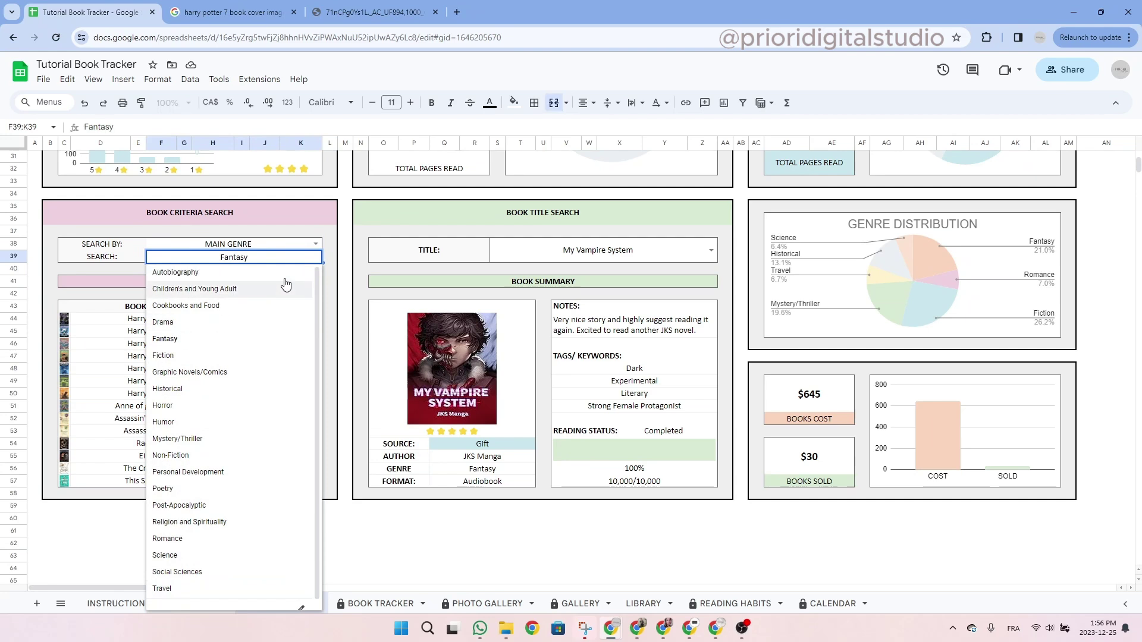
click(332, 258)
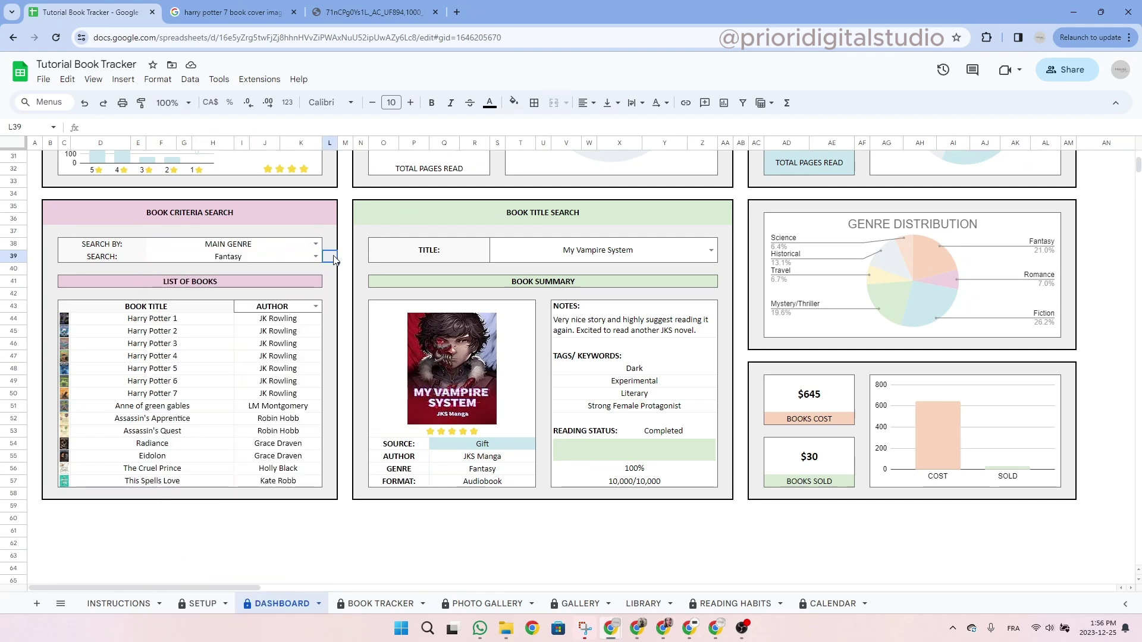
Set the book criteria search to SEARCH BY FORMAT with Audiobook as the SEARCH value.
click(315, 244)
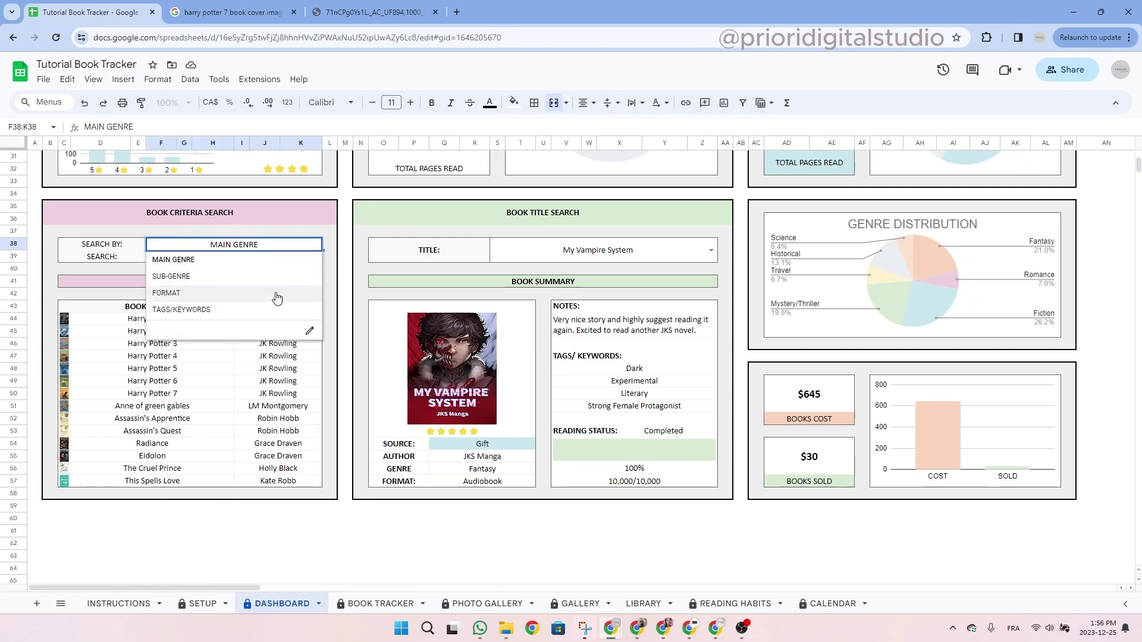
click(275, 294)
click(316, 257)
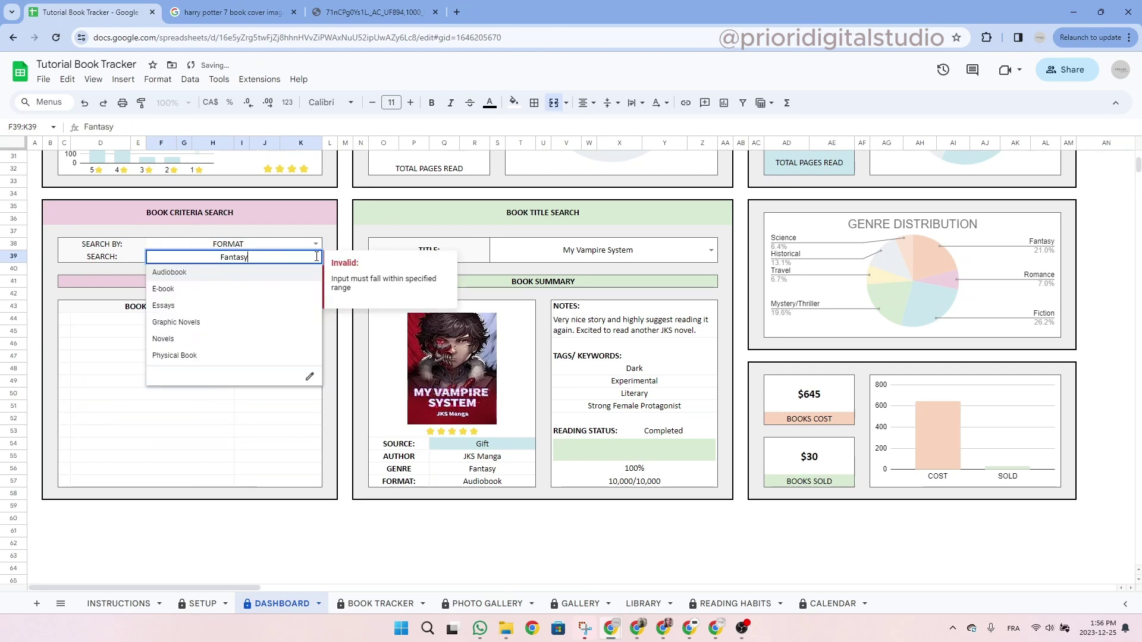
click(200, 272)
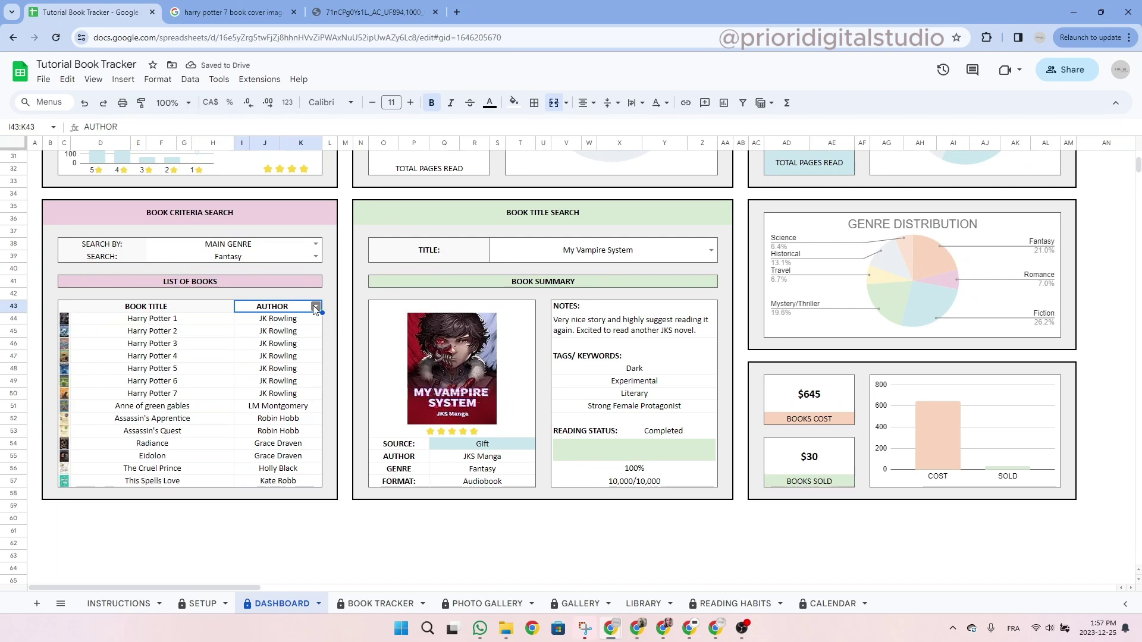
Change the AUTHOR column heading in the criteria search's LIST OF BOOKS to RATINGS.
click(316, 307)
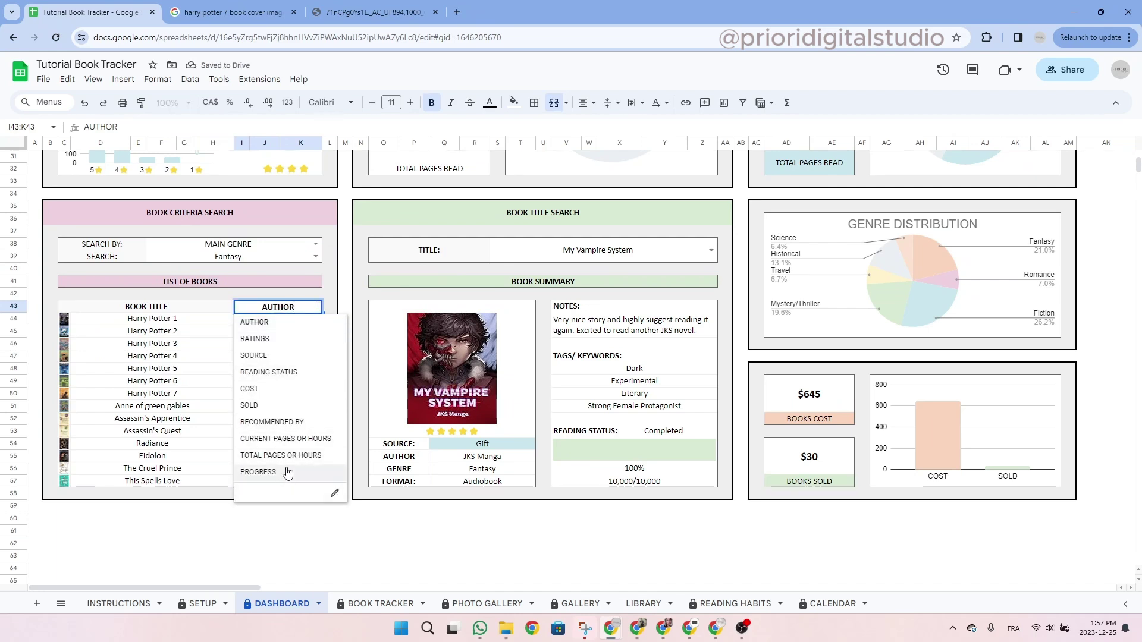
click(295, 339)
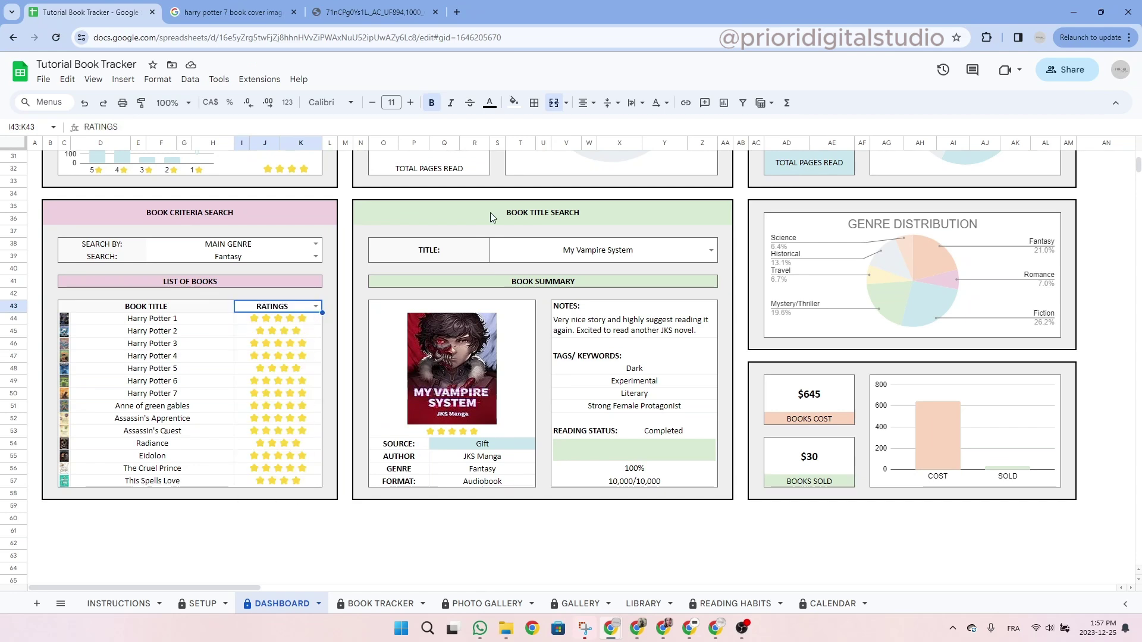
Look up "harry" in the BOOK TITLE SEARCH section and set TITLE to Harry Potter 7.
drag(490, 212, 471, 501)
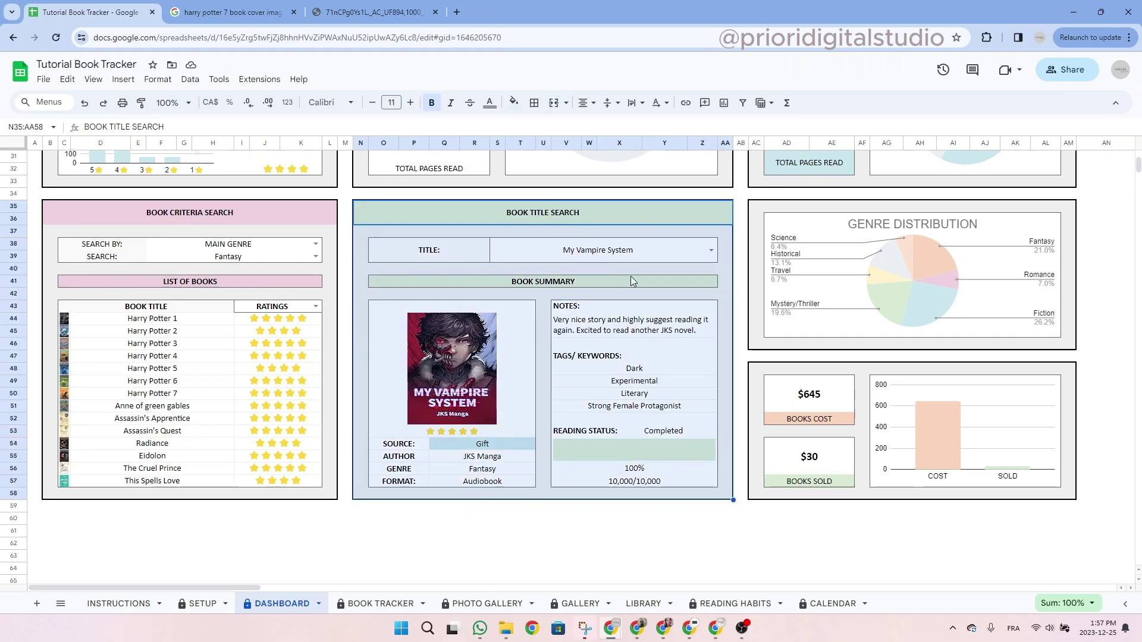
click(711, 250)
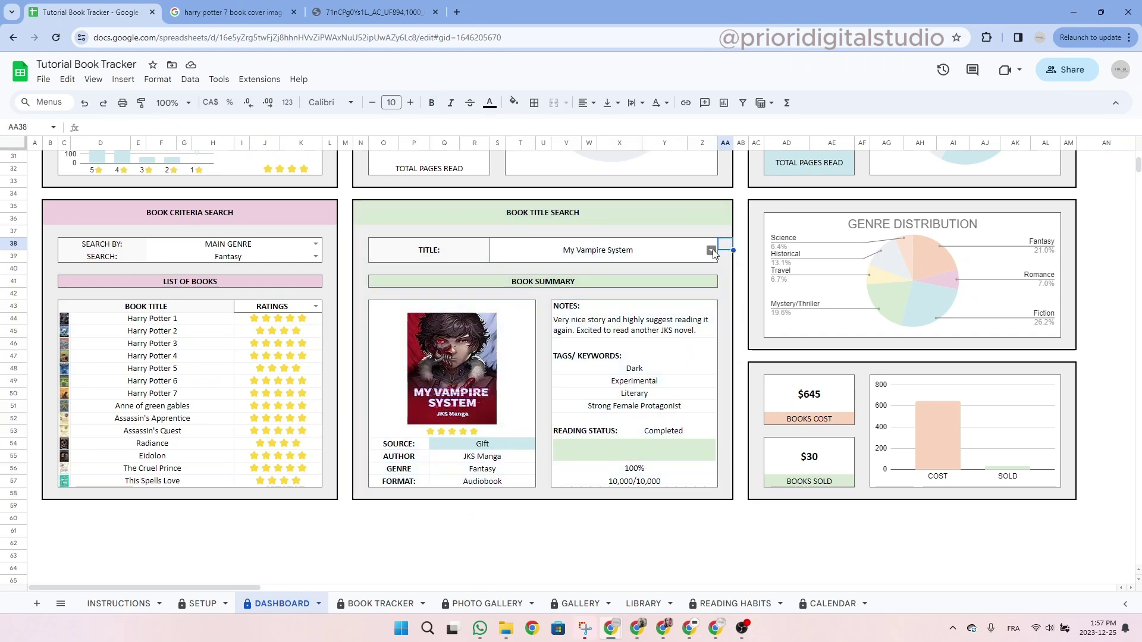
click(711, 250)
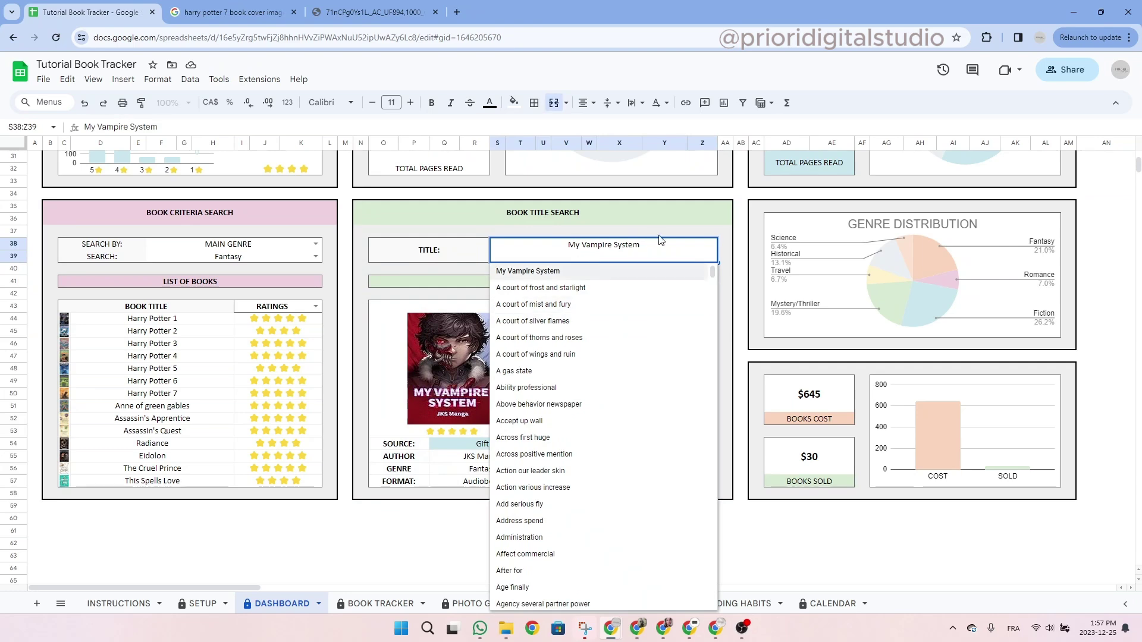
drag(658, 245, 506, 258)
text(harry)
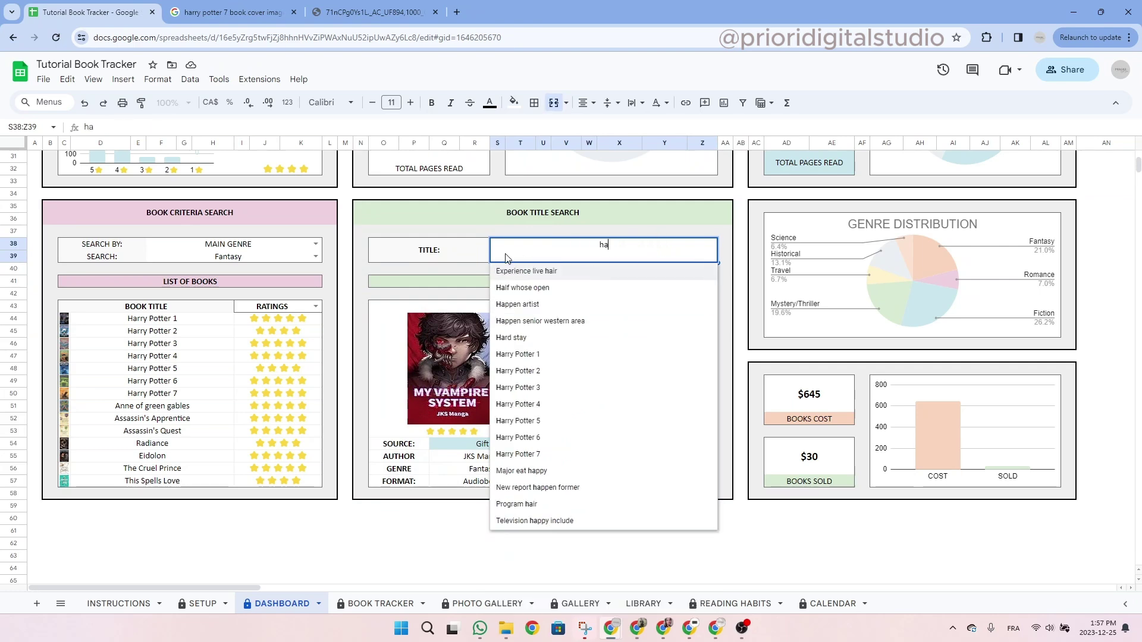
click(519, 370)
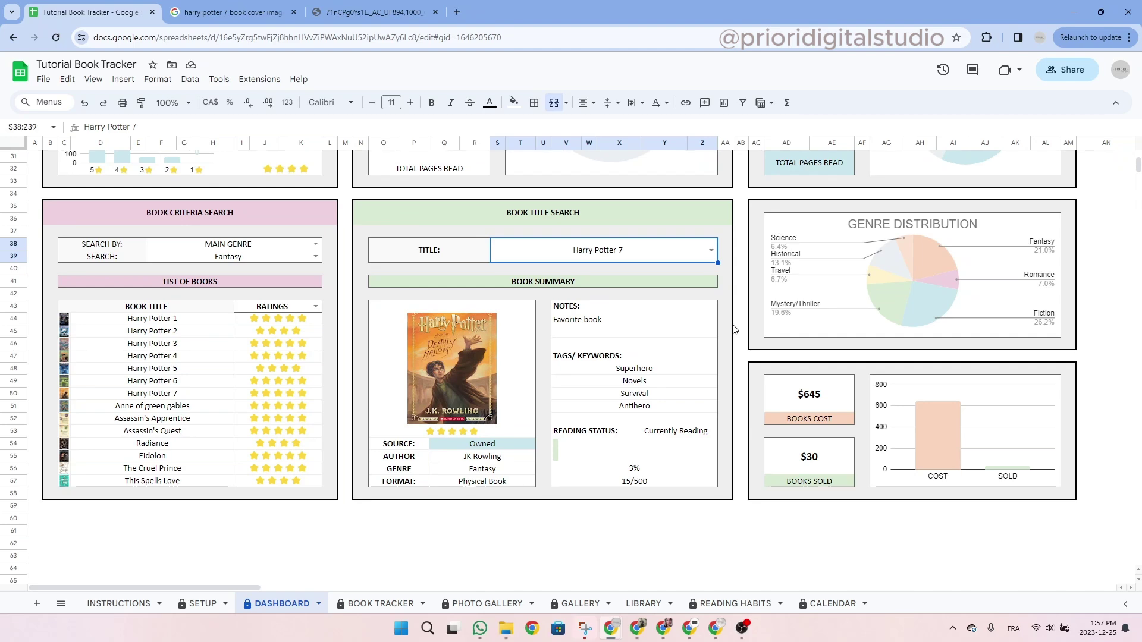
Review the GENRE DISTRIBUTION chart and the BOOKS COST and BOOKS SOLD figures, and return to the DASHBOARD heading.
drag(815, 210, 826, 347)
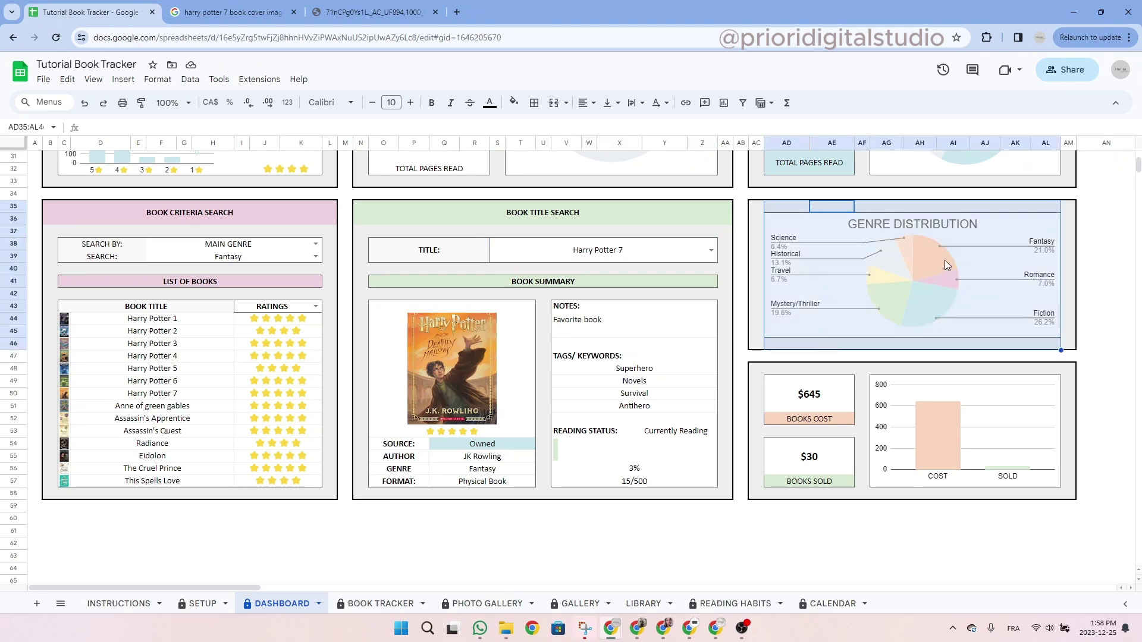
click(820, 405)
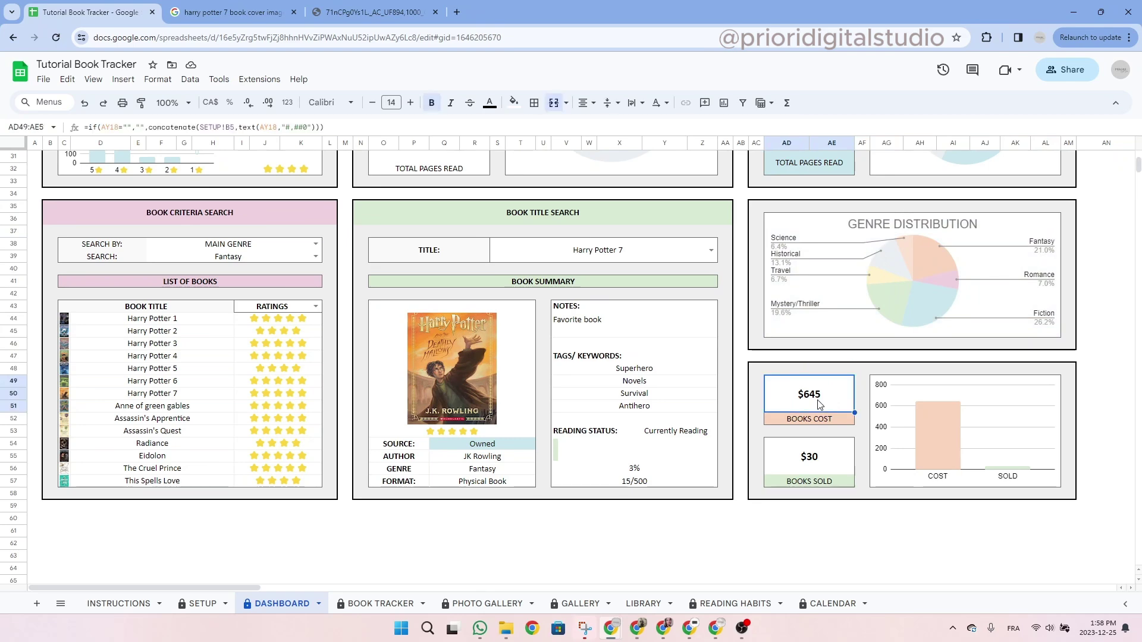
click(830, 459)
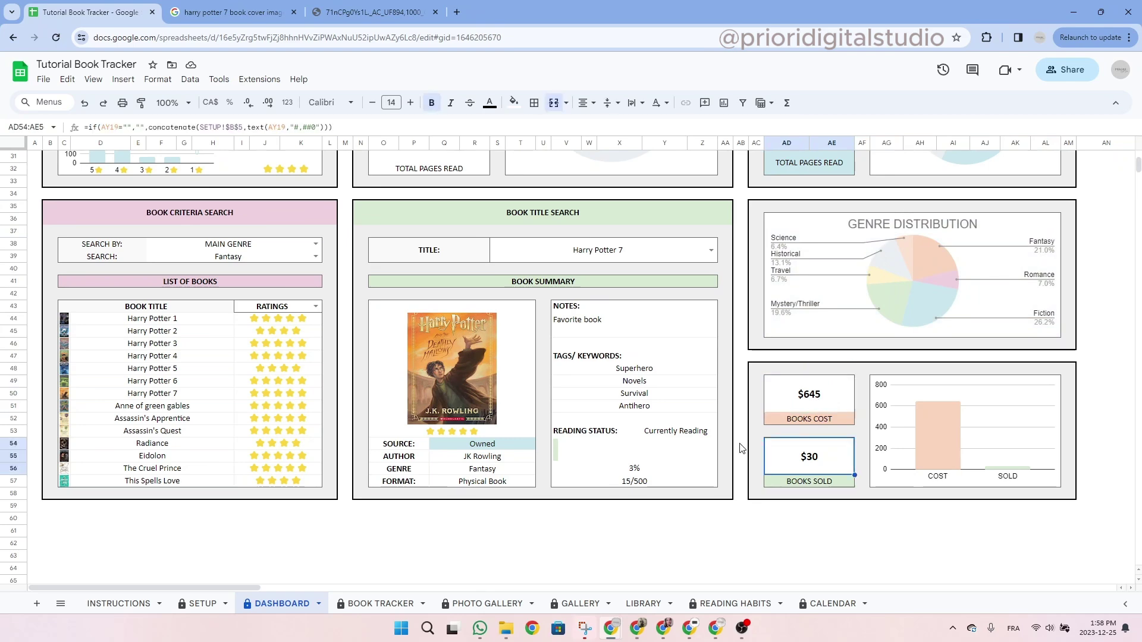
scroll(742, 447, up, 10)
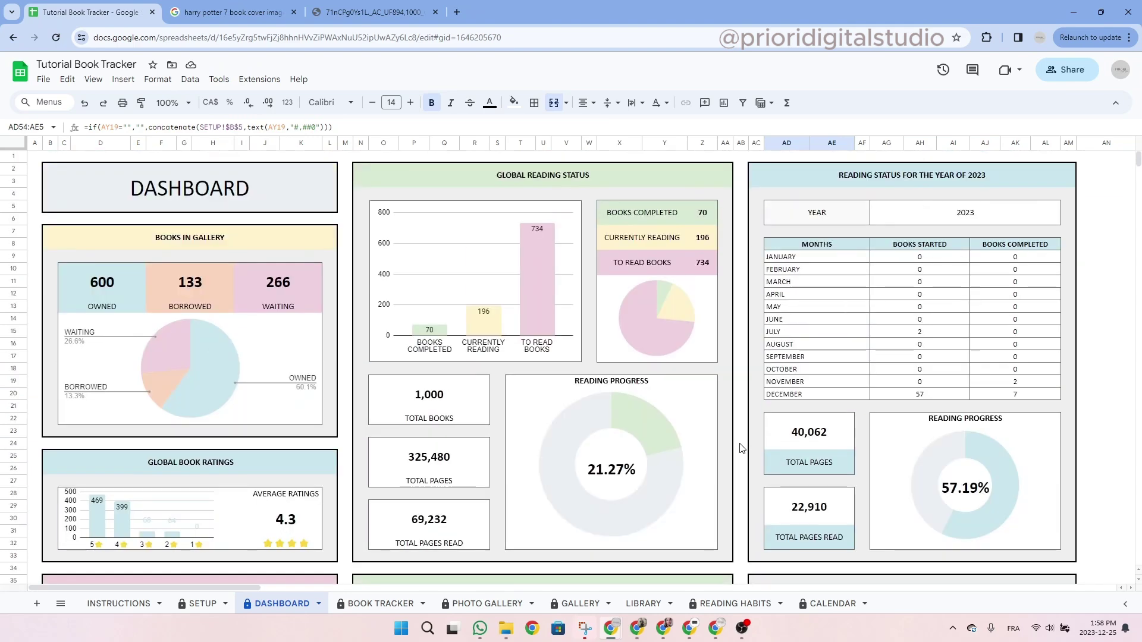
click(248, 178)
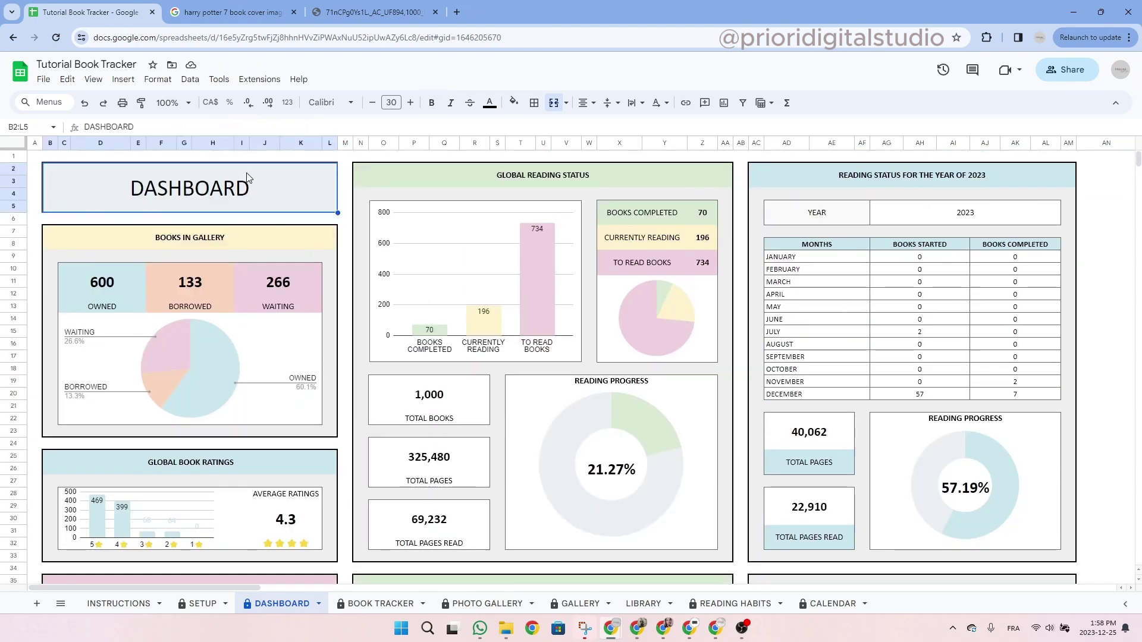